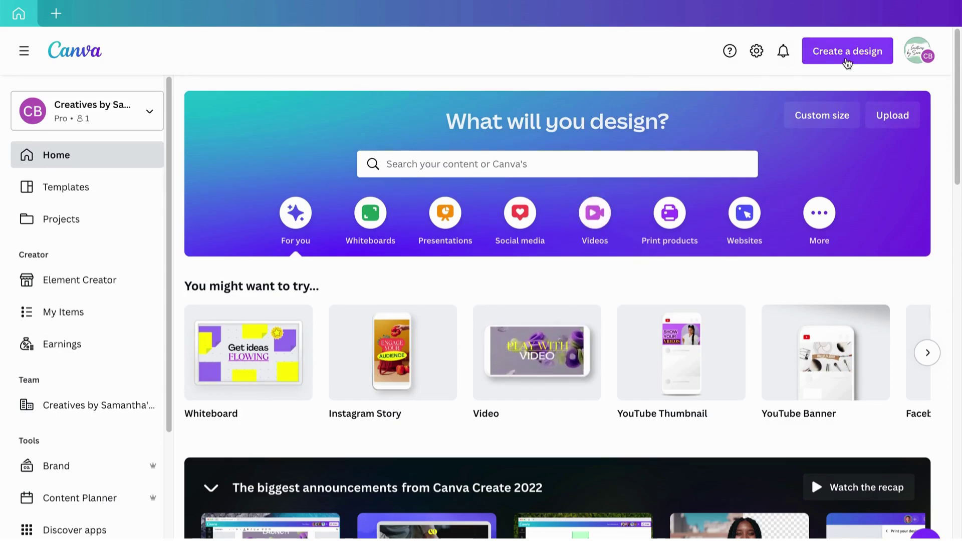
Create a blank custom-size design measuring 8.5 × 11 in.
click(845, 60)
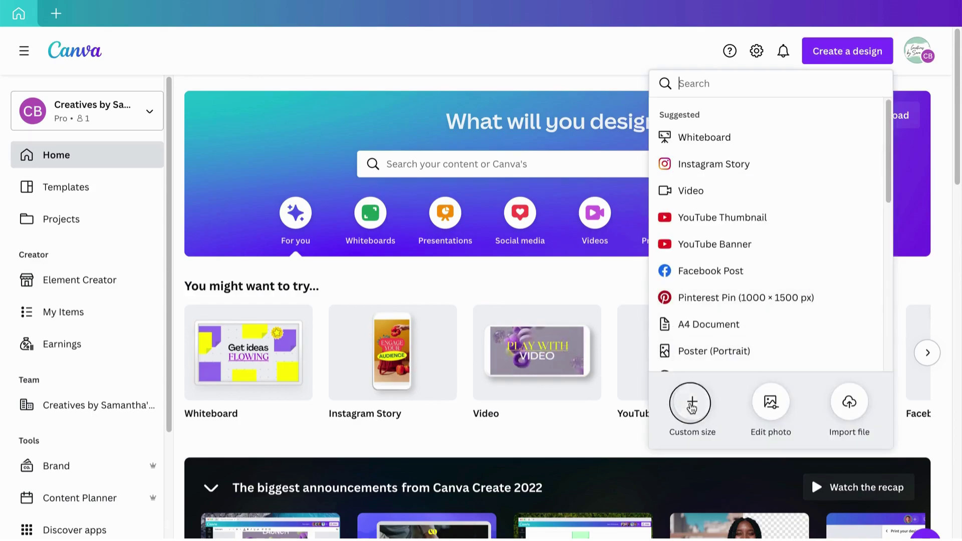
click(685, 401)
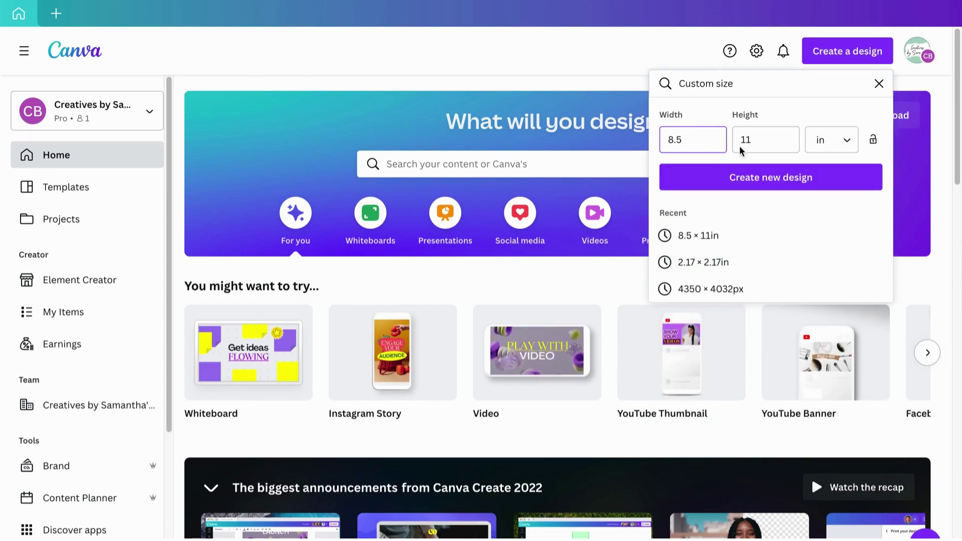
click(783, 182)
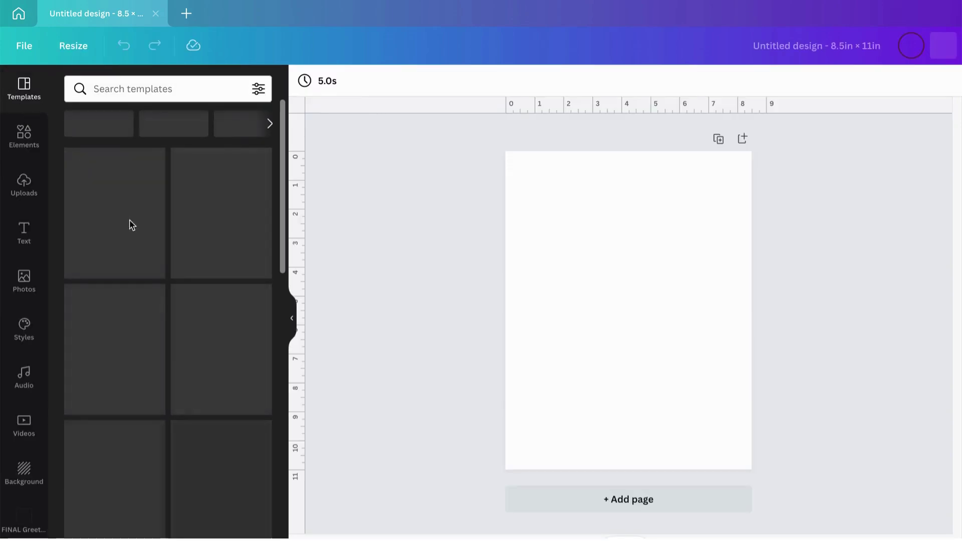
Try out the Animal Word Search template from a "word search" template search, and undo applying it to the page.
click(141, 88)
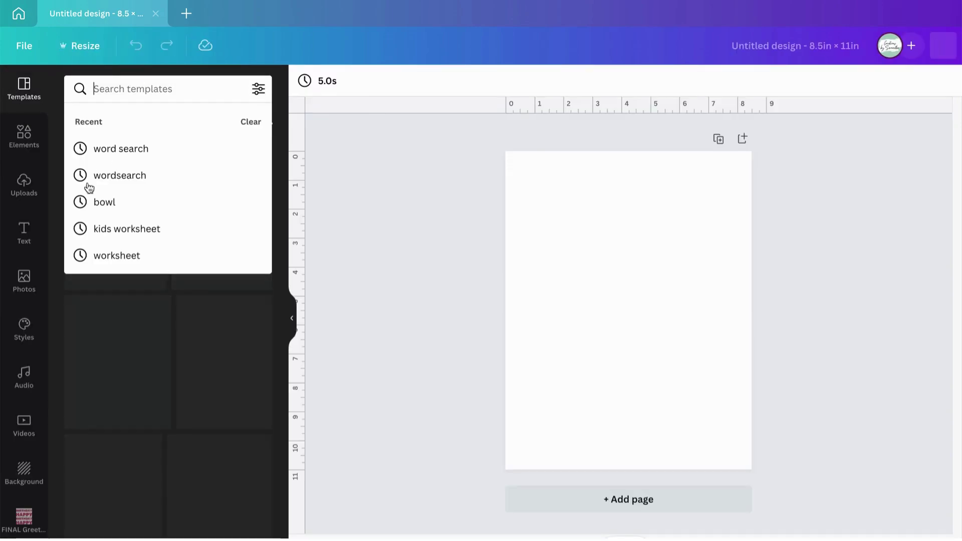
click(133, 148)
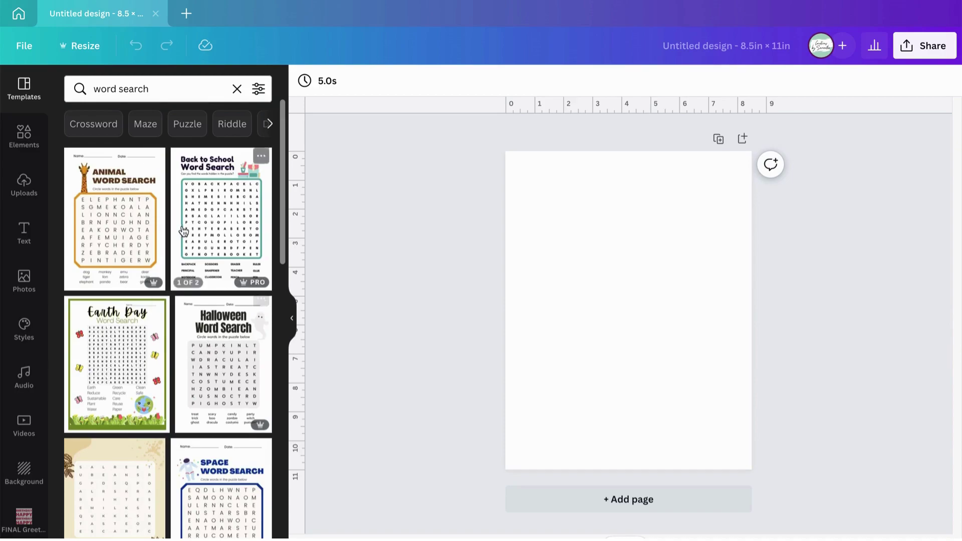
click(119, 234)
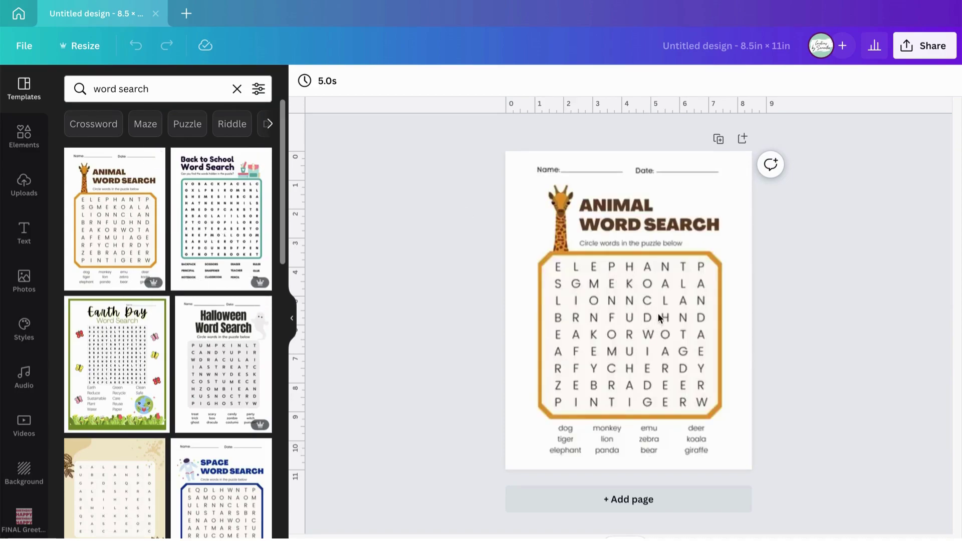
click(650, 236)
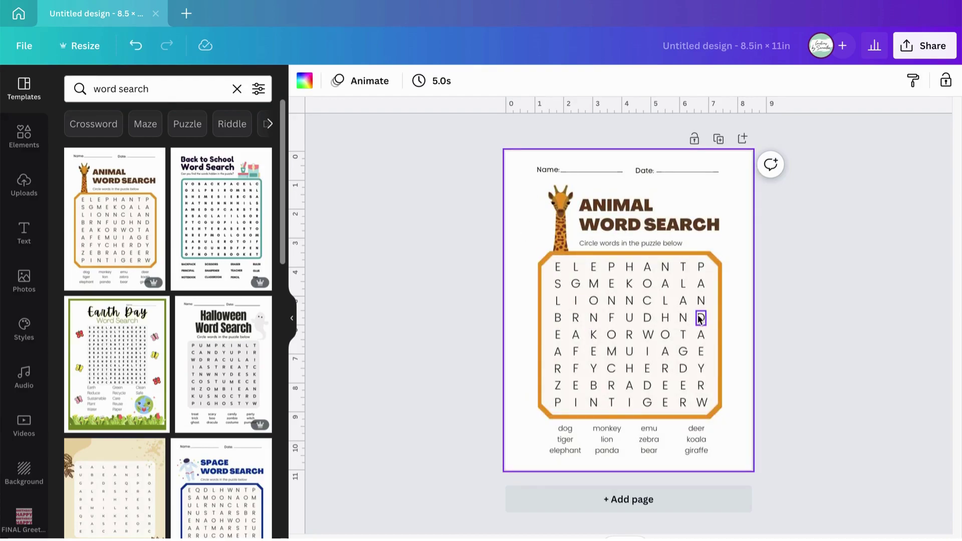
drag(474, 146, 735, 492)
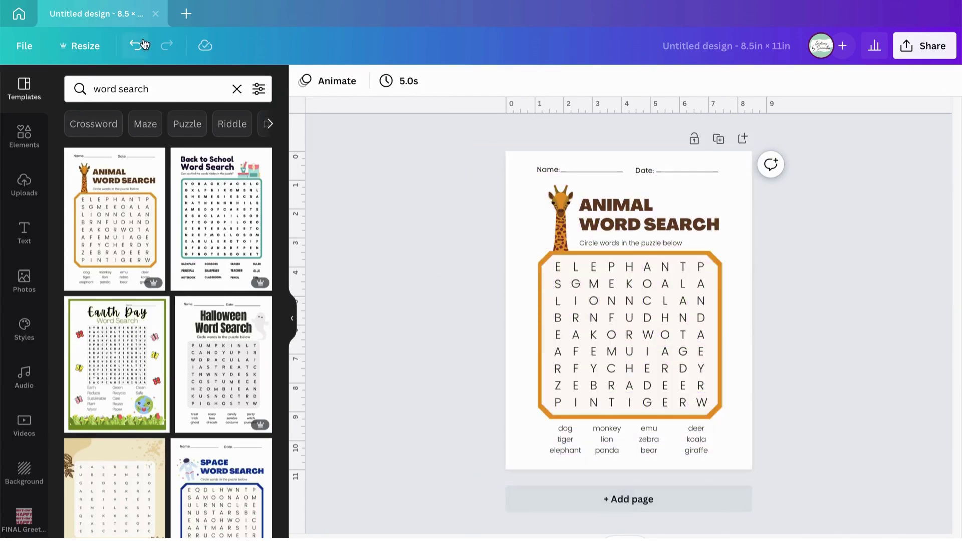
click(144, 44)
Search the elements for "tables" and insert the plain grid table with three columns and four rows.
click(21, 142)
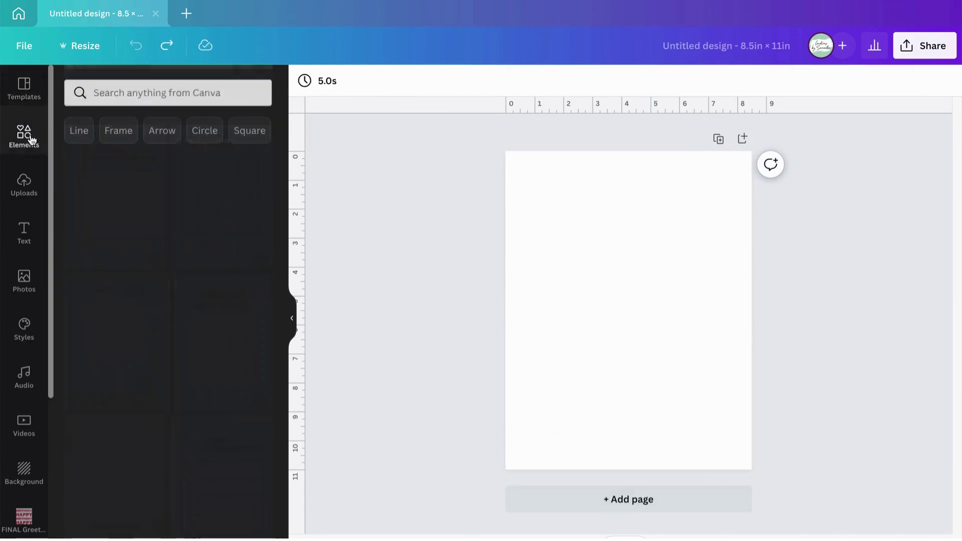
click(95, 88)
text(tables)
key(Return)
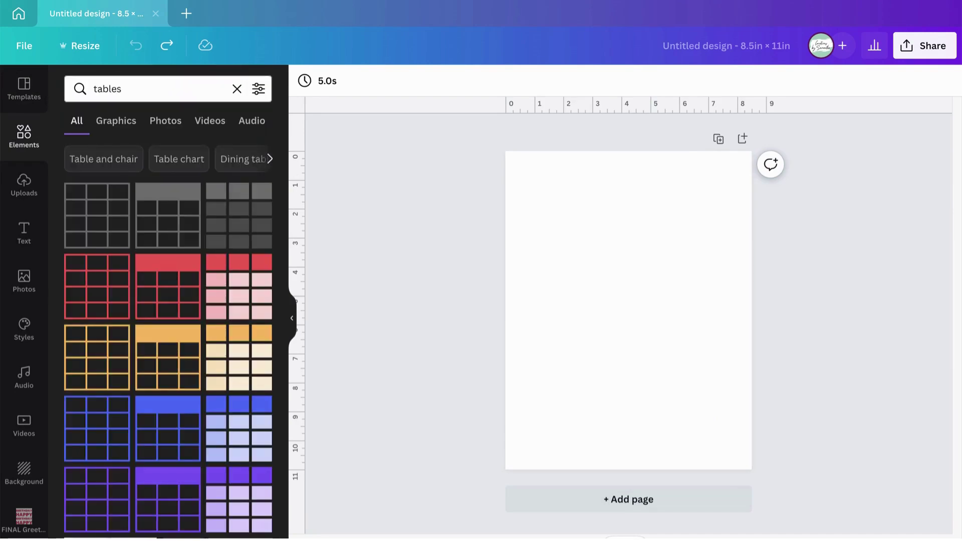
click(100, 235)
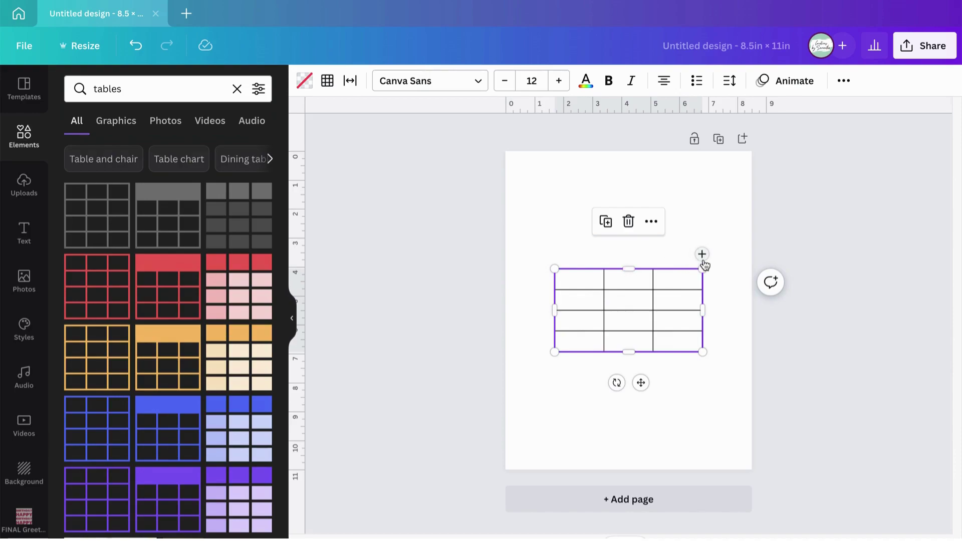
Add two columns to the table so it has five columns.
click(681, 259)
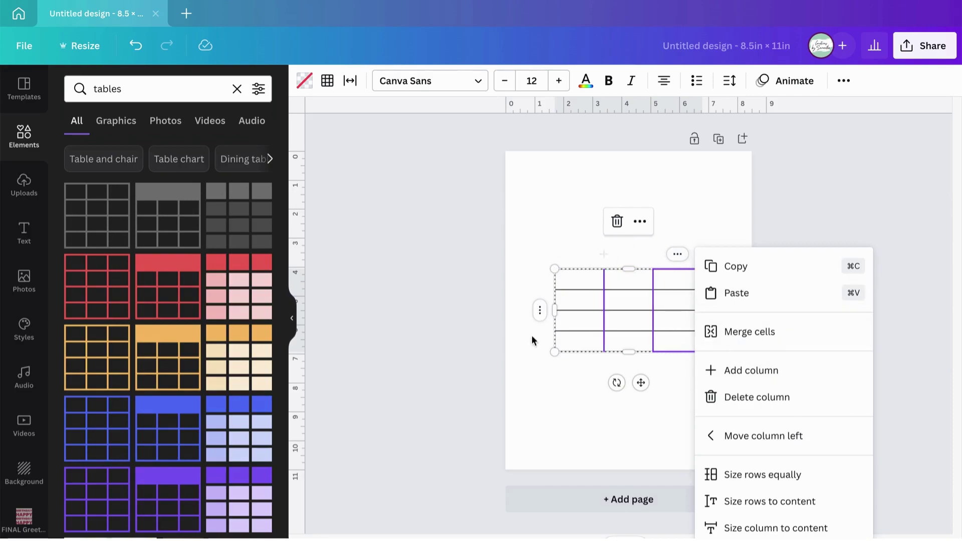
click(755, 371)
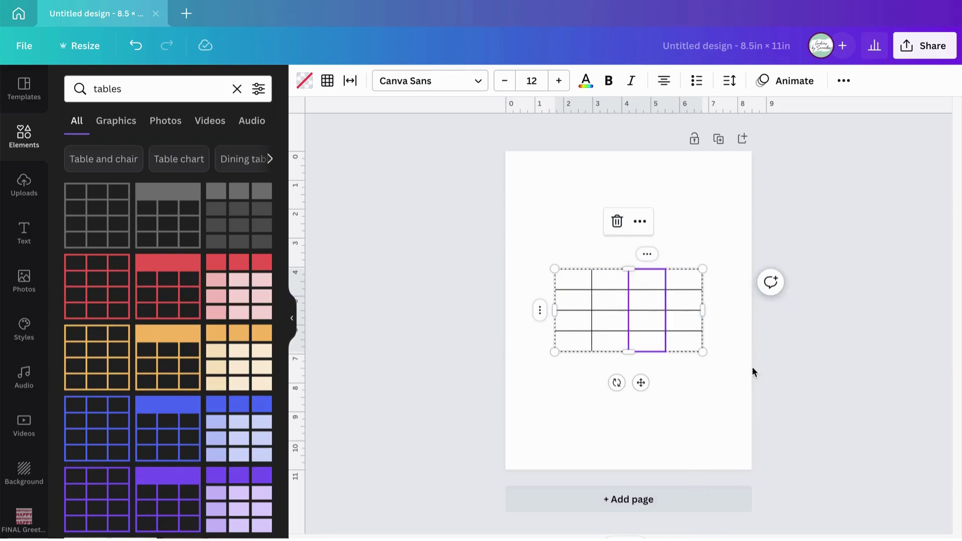
click(701, 256)
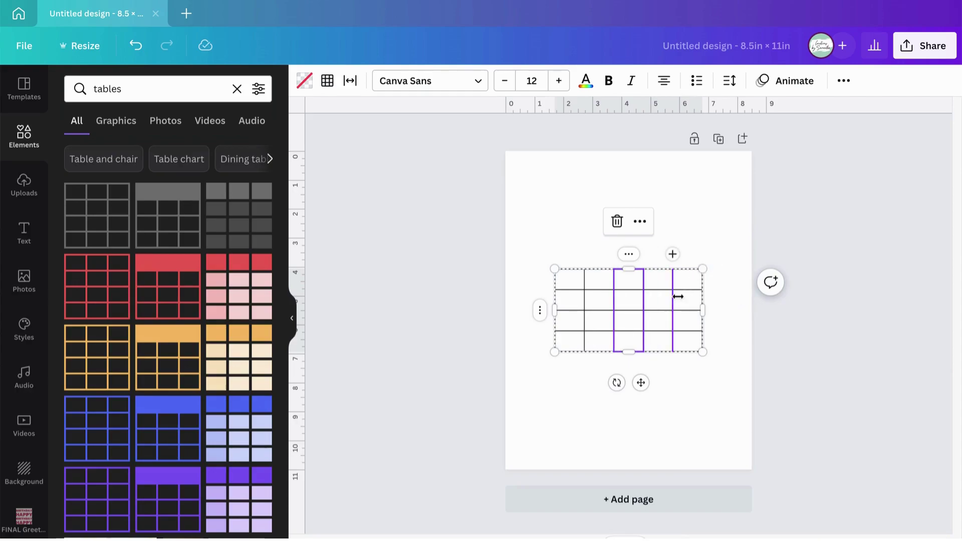
click(557, 374)
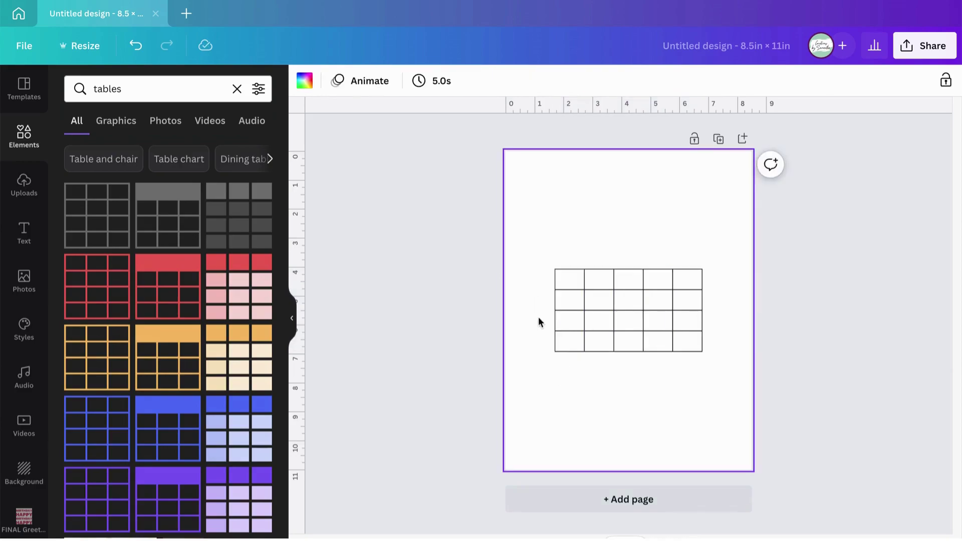
Add four rows to the table so it has eight rows.
click(557, 350)
click(555, 351)
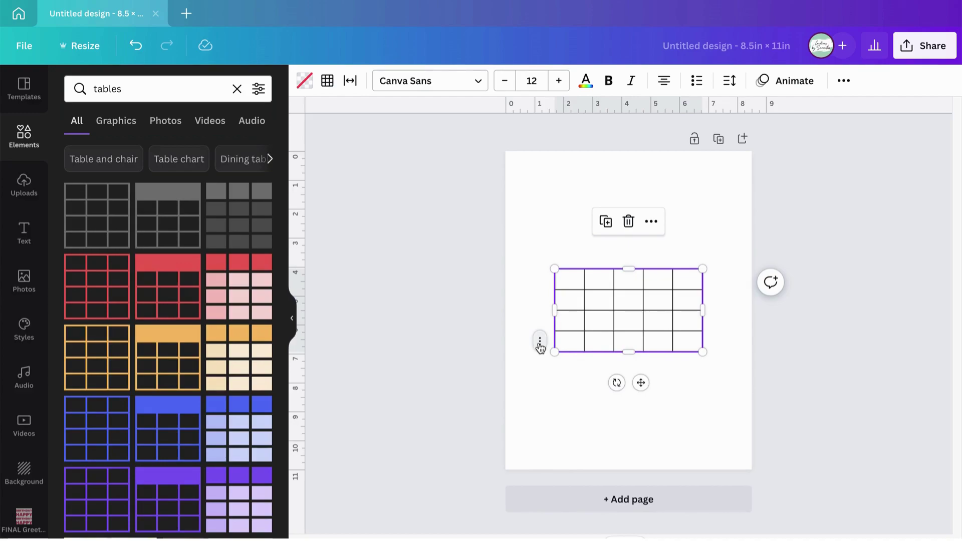
click(540, 344)
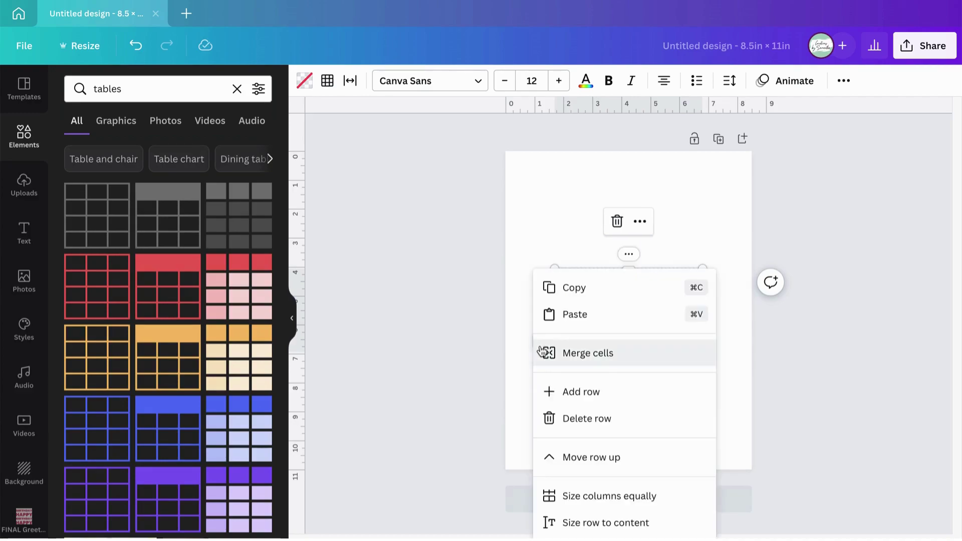
click(565, 396)
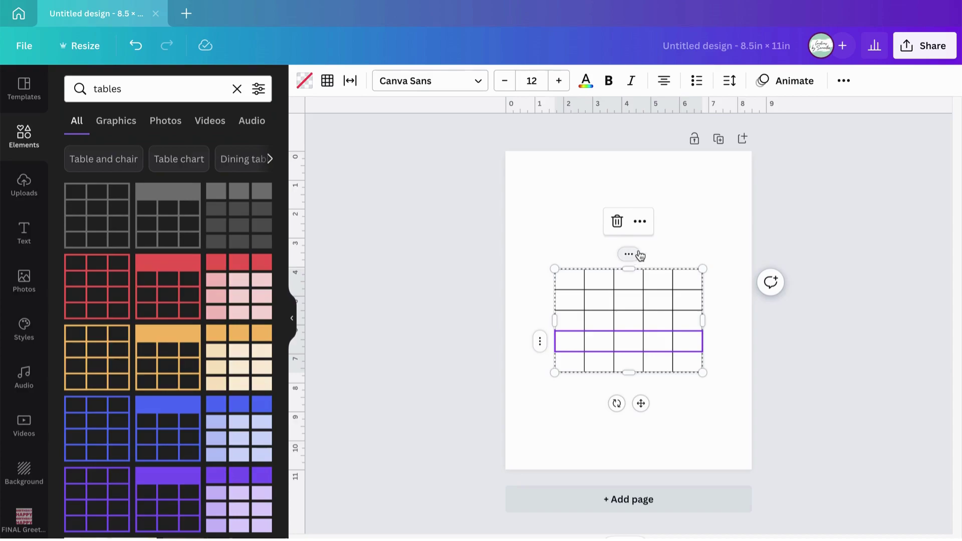
click(539, 343)
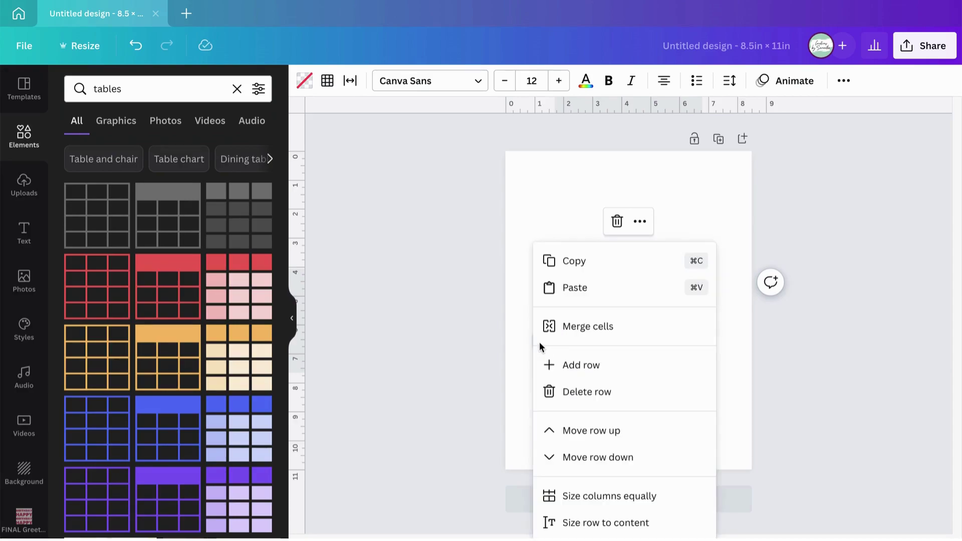
click(572, 365)
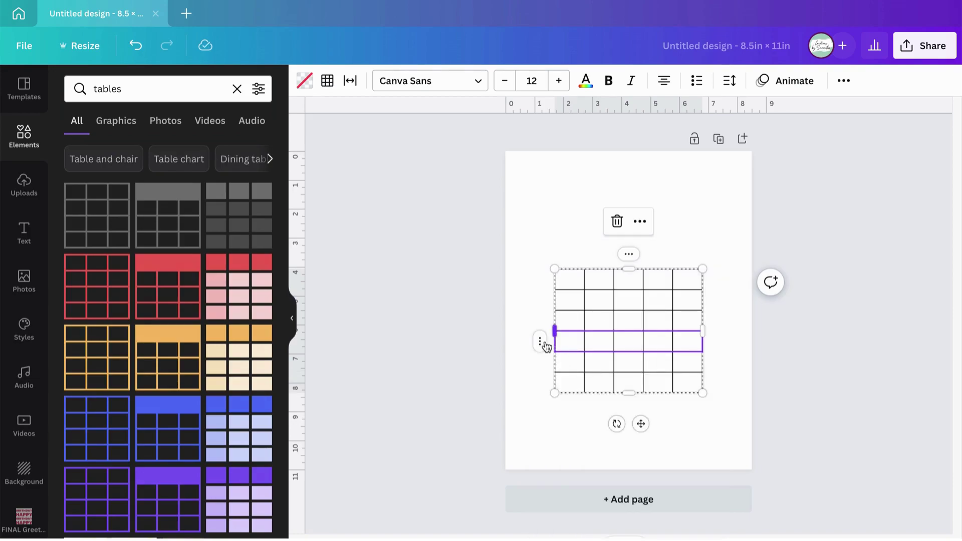
click(540, 341)
click(557, 365)
click(540, 344)
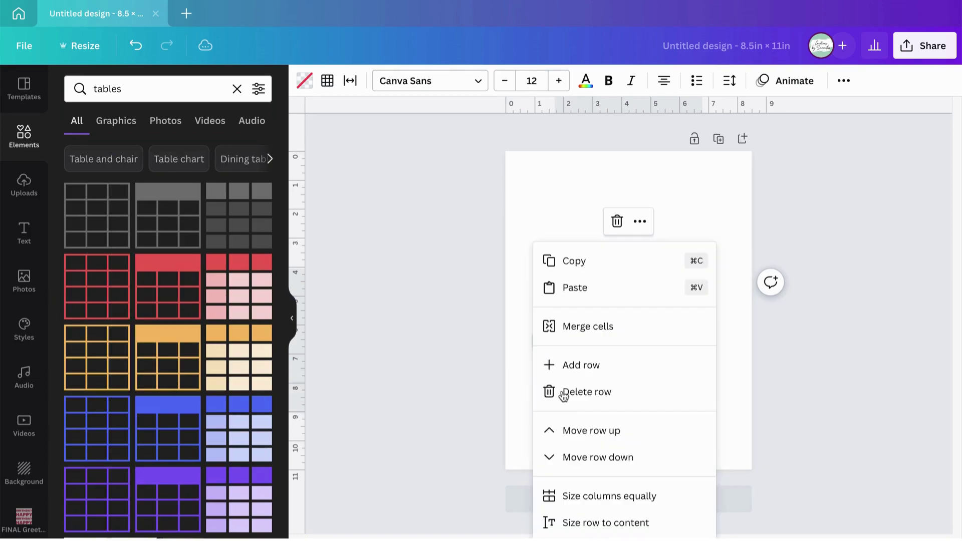
click(558, 366)
click(824, 386)
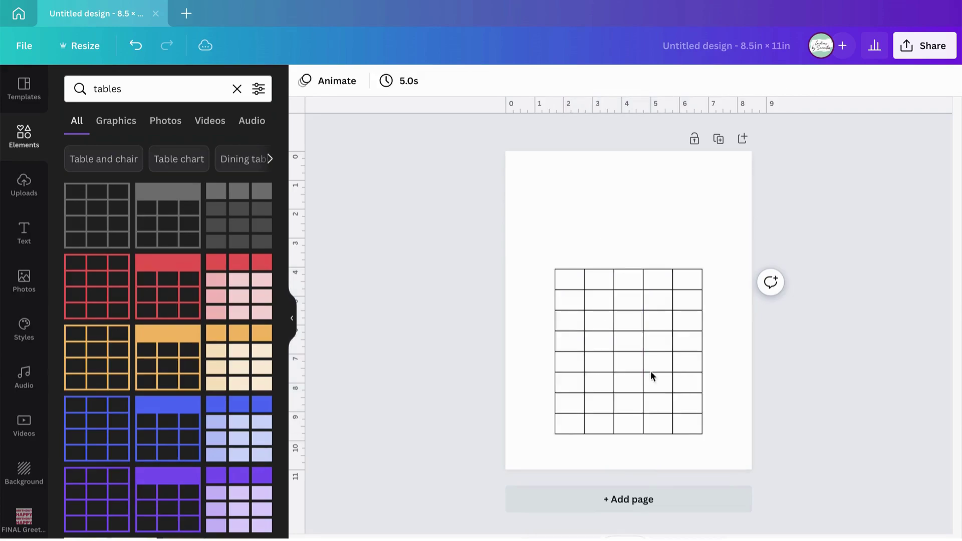
Move the table up so its upper edge sits about 2 in below the page's upper edge.
click(676, 382)
key(Escape)
drag(629, 339, 624, 271)
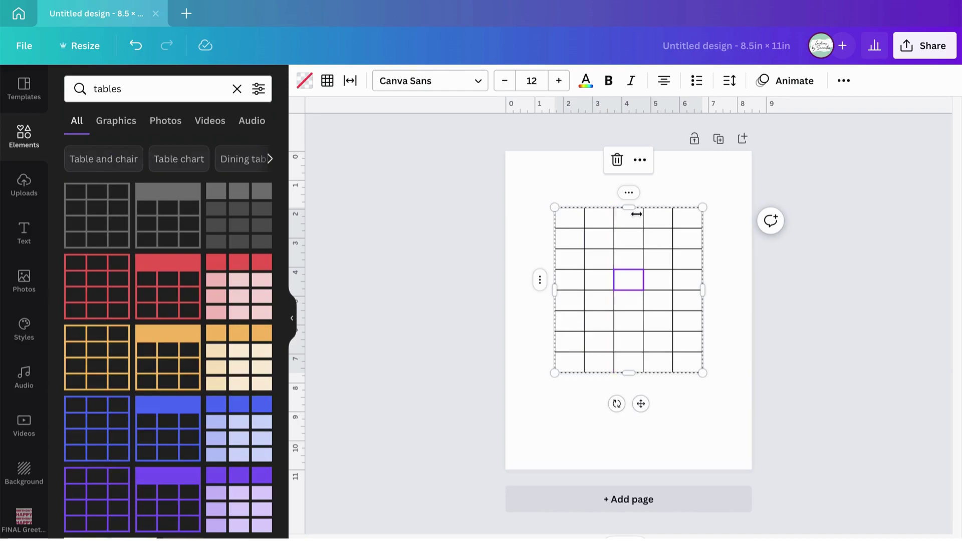
Add four more columns to the table so it has nine columns, and deselect the table.
click(630, 195)
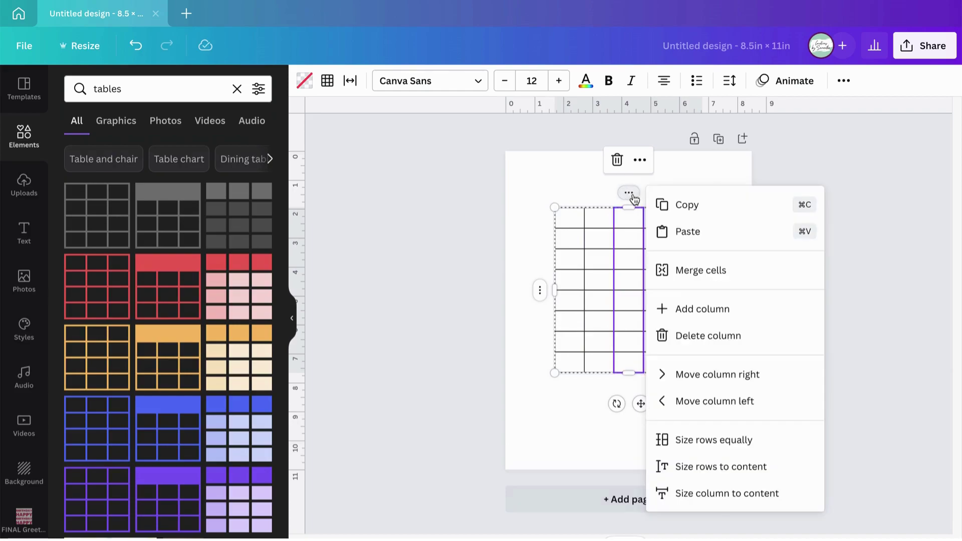
key(Return)
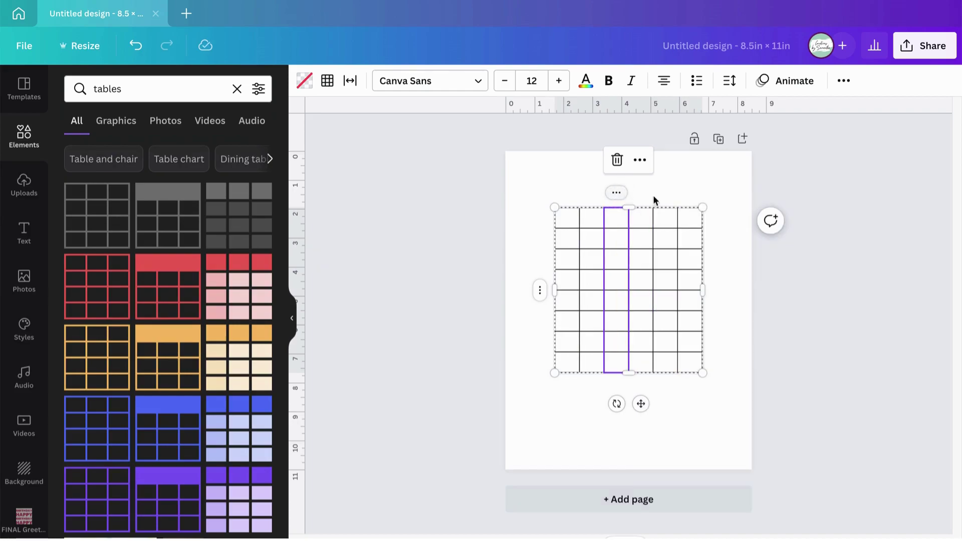
click(653, 194)
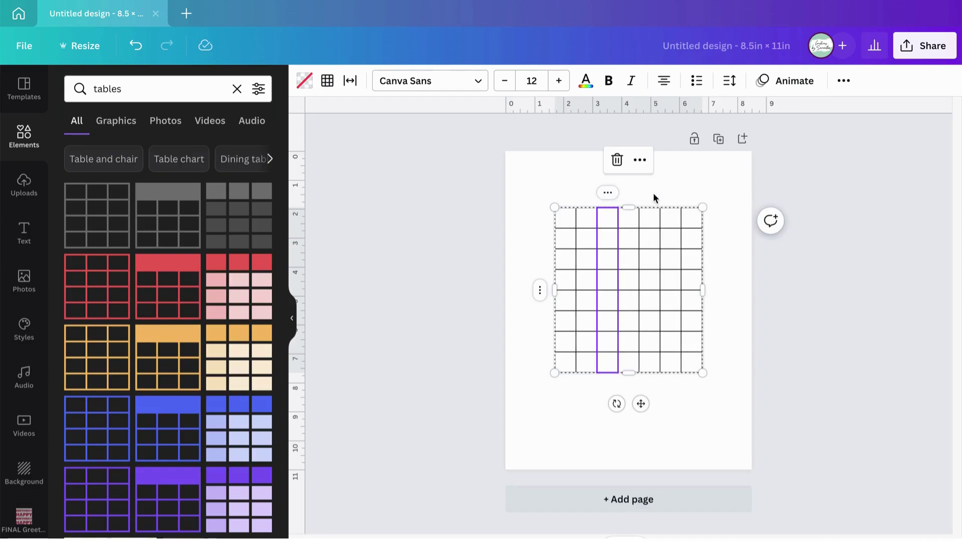
click(605, 195)
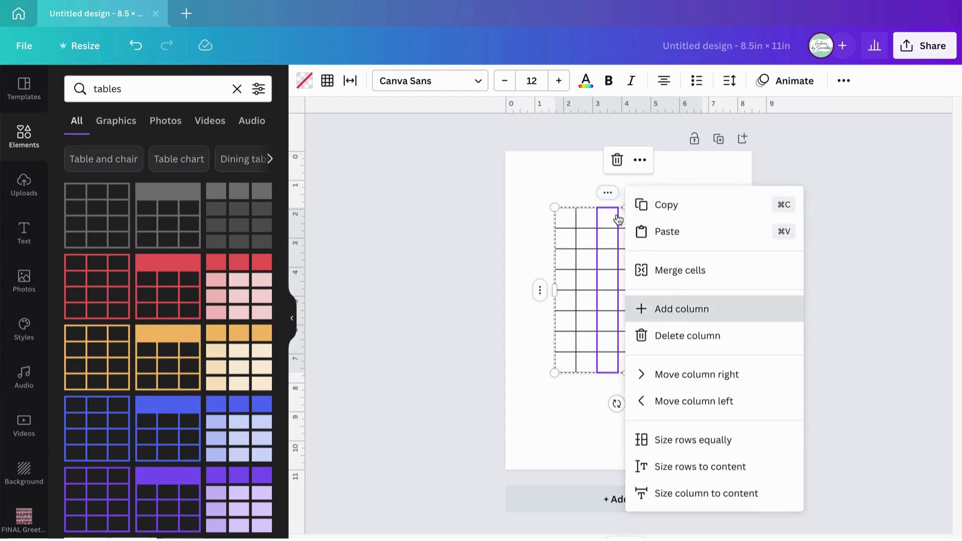
key(Return)
click(603, 194)
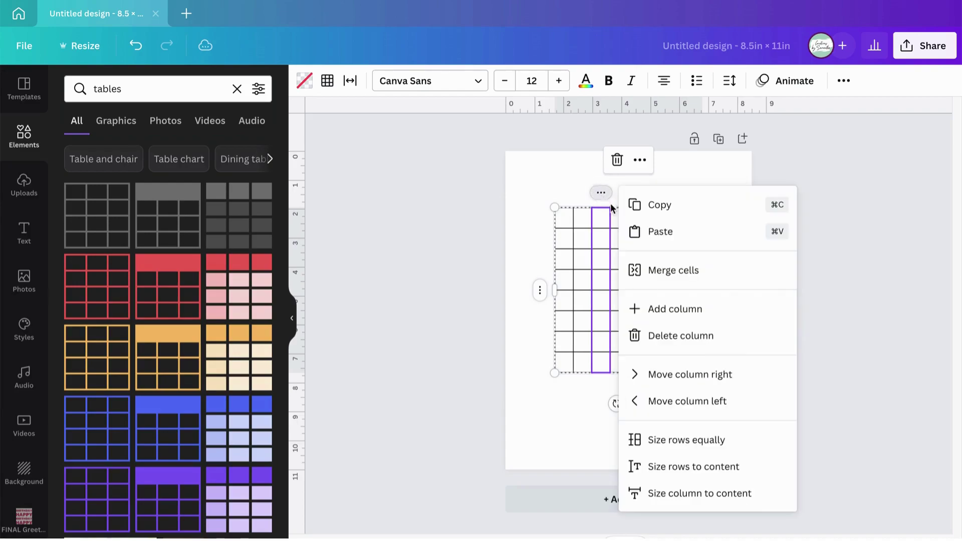
click(651, 315)
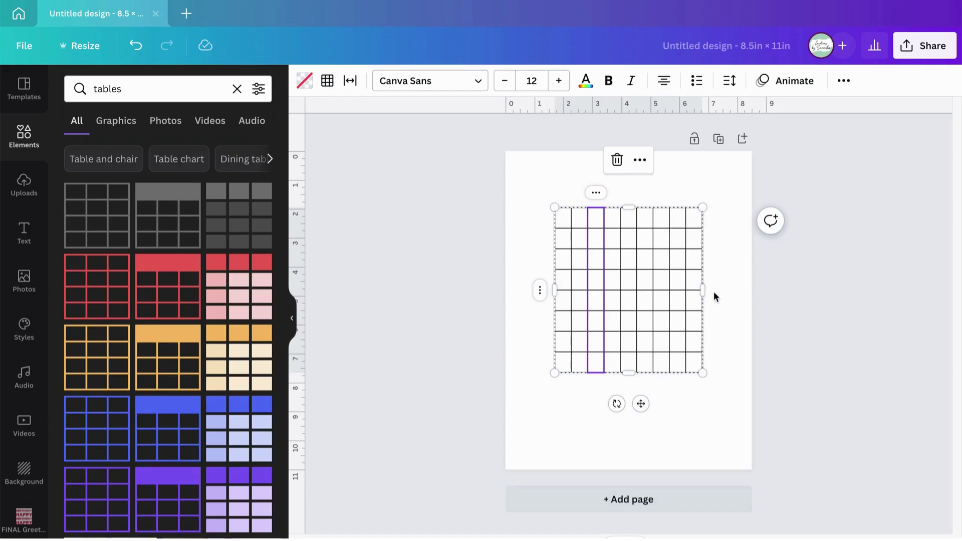
click(549, 202)
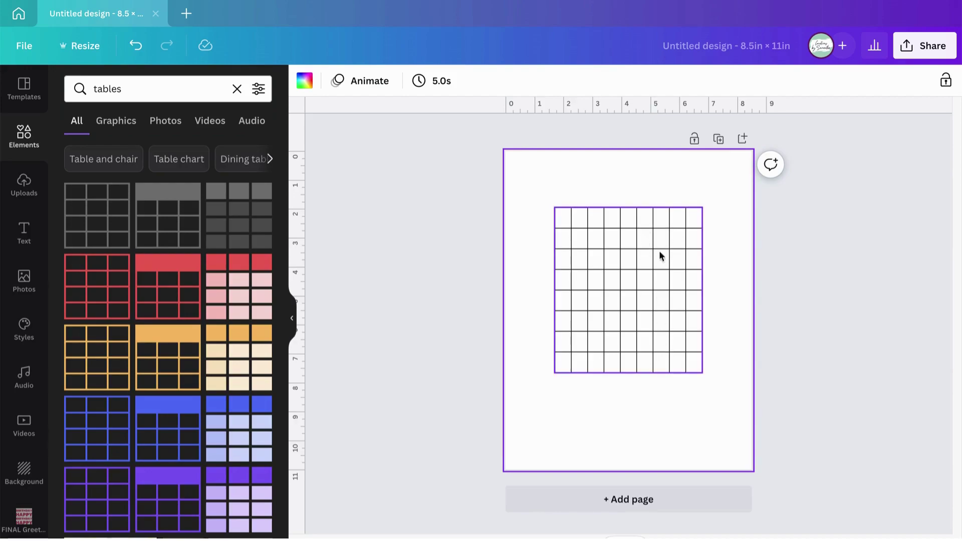
Enlarge the table from its lower-left corner to about 7.1 × 7.1 in.
click(562, 361)
click(683, 386)
click(685, 363)
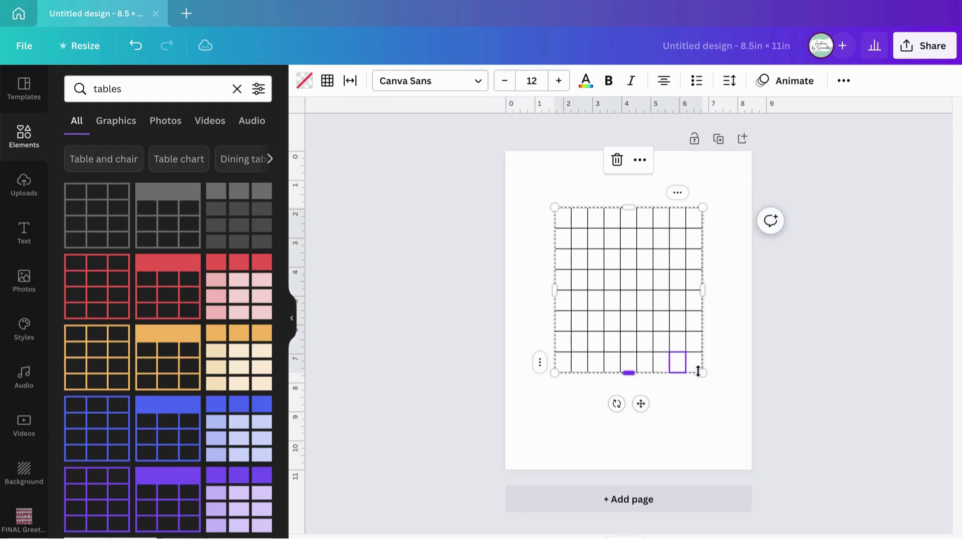
click(700, 372)
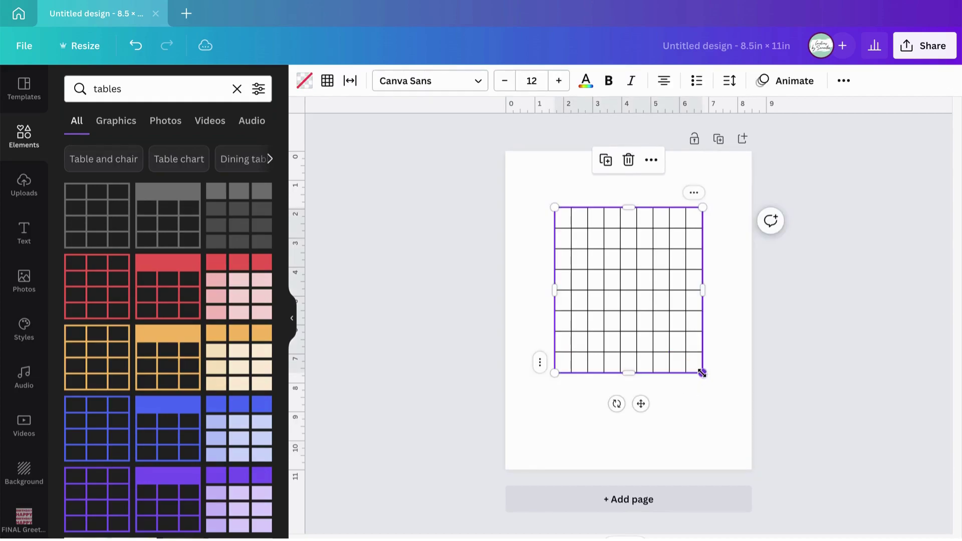
click(554, 373)
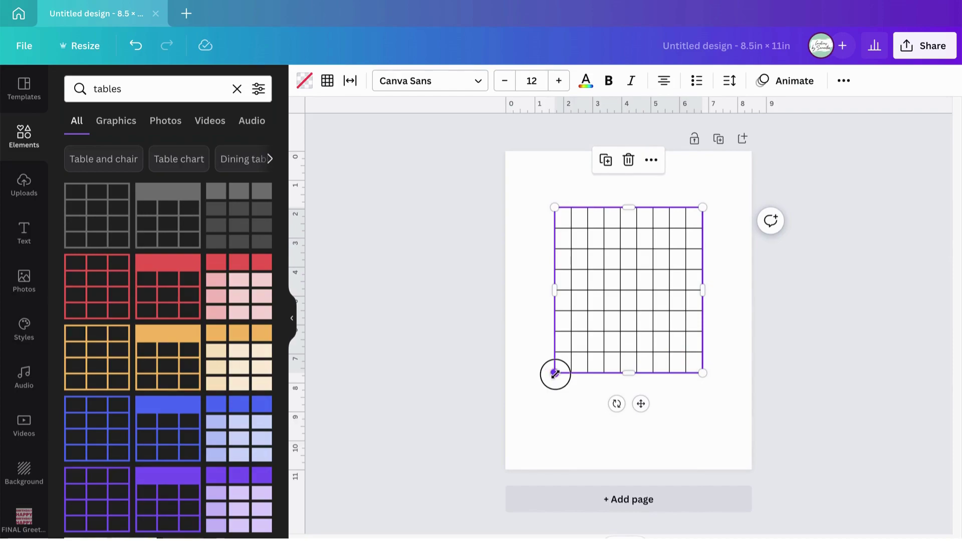
drag(555, 374, 498, 415)
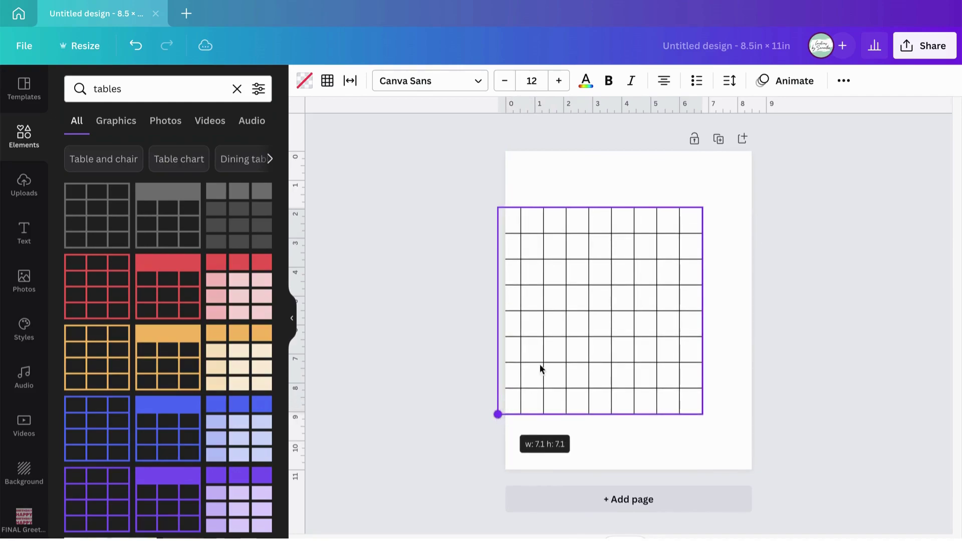
click(604, 308)
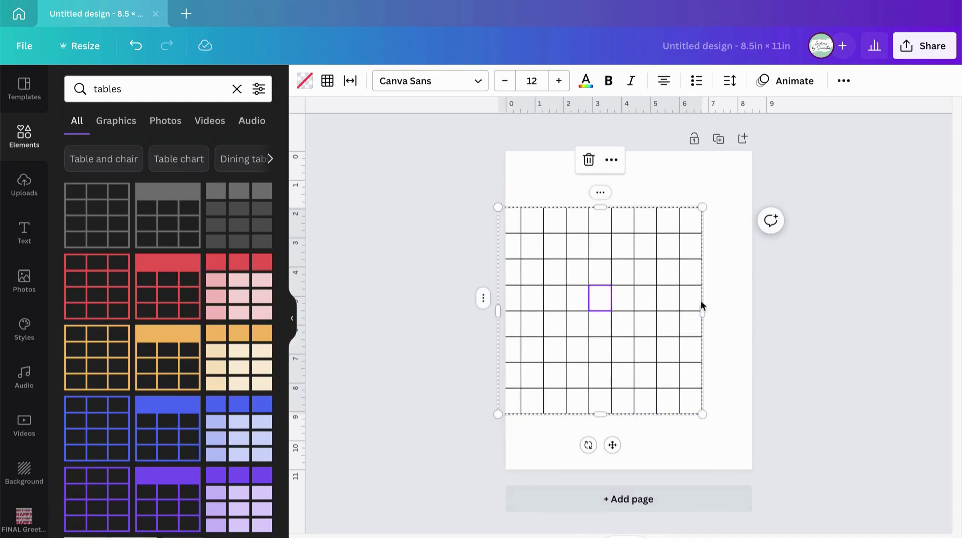
Centre the table horizontally and vertically on the page, and deselect it.
drag(590, 279, 618, 277)
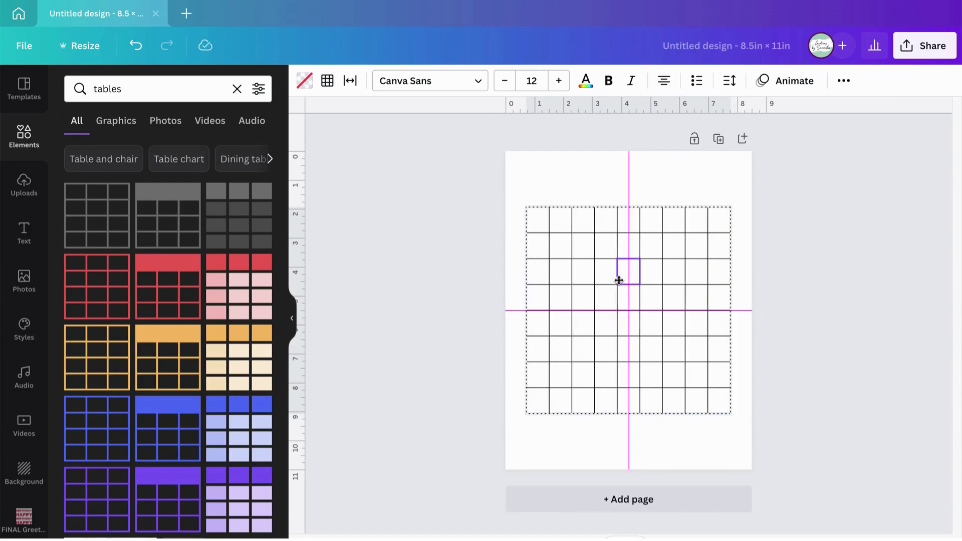
click(802, 265)
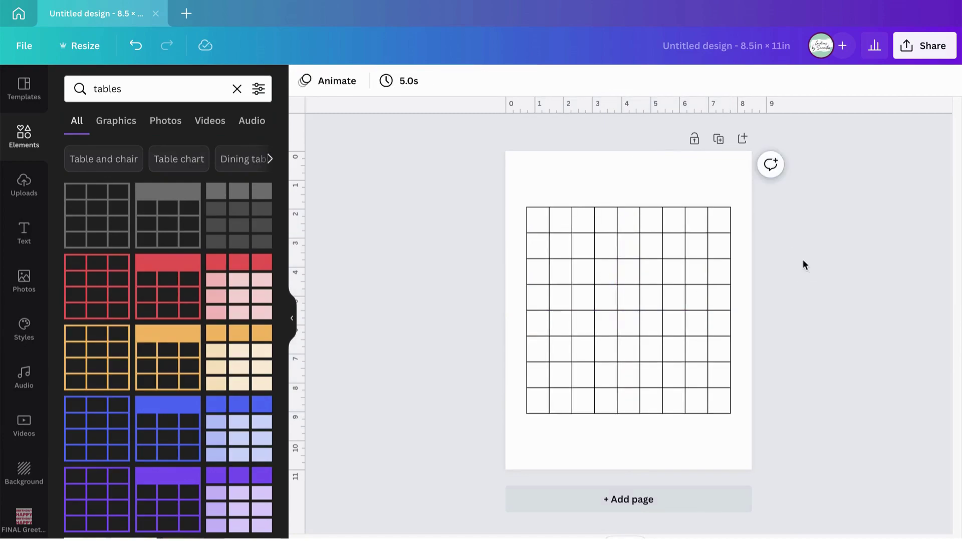
click(682, 176)
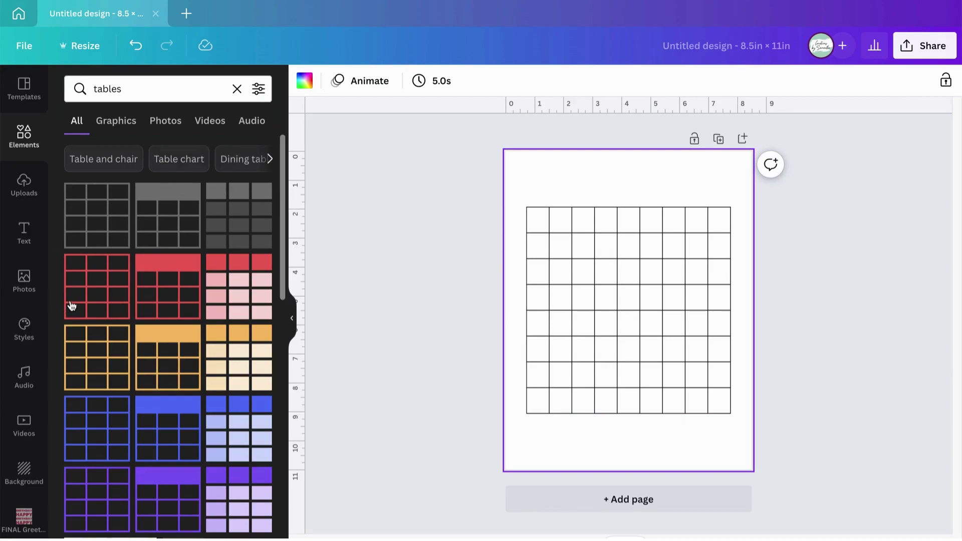
Add a heading near the page's upper edge reading "Kitchen Word Search".
click(24, 231)
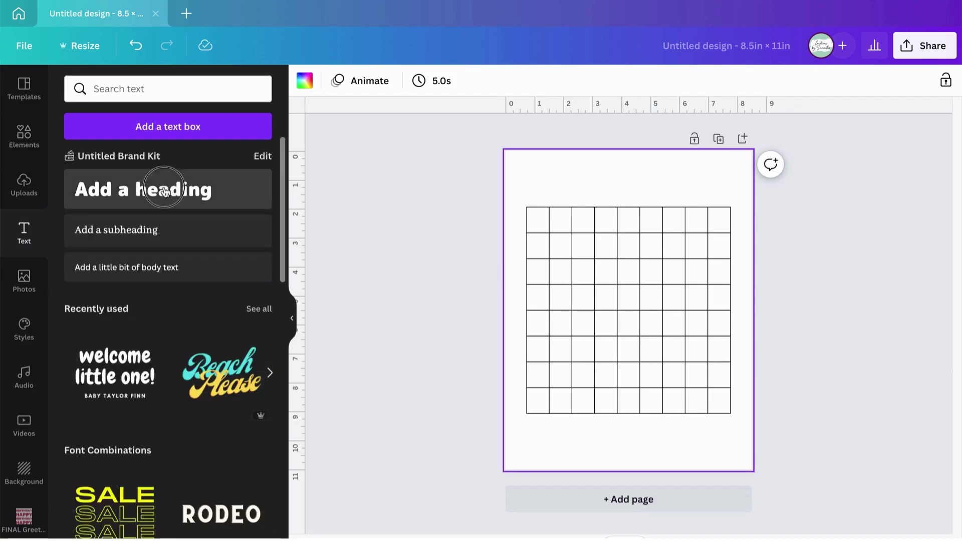
click(245, 186)
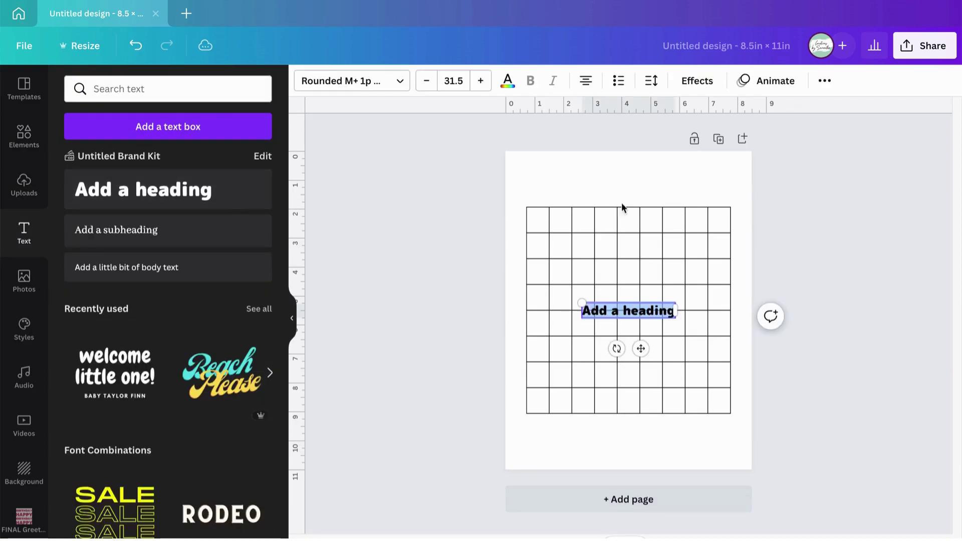
drag(639, 349, 615, 206)
text(Kit)
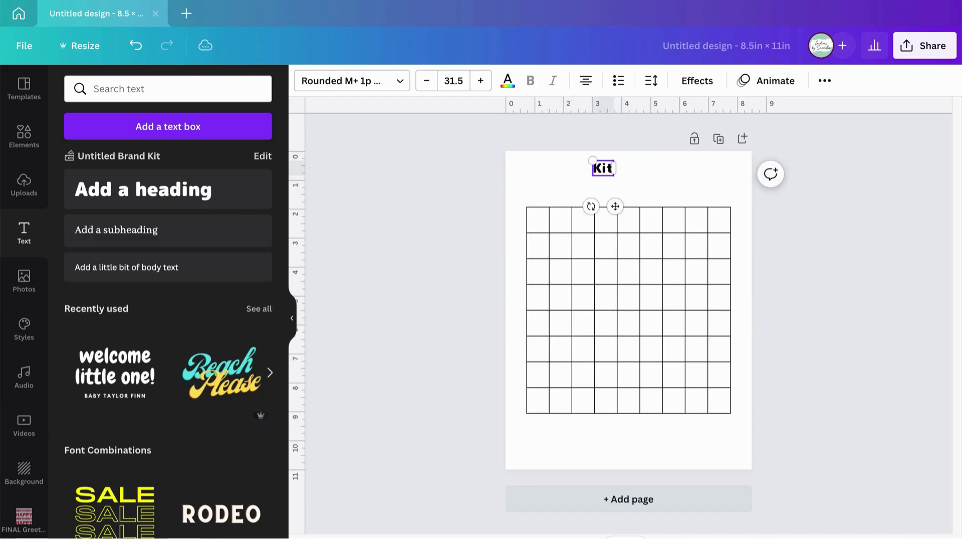
text(chen Word Sera)
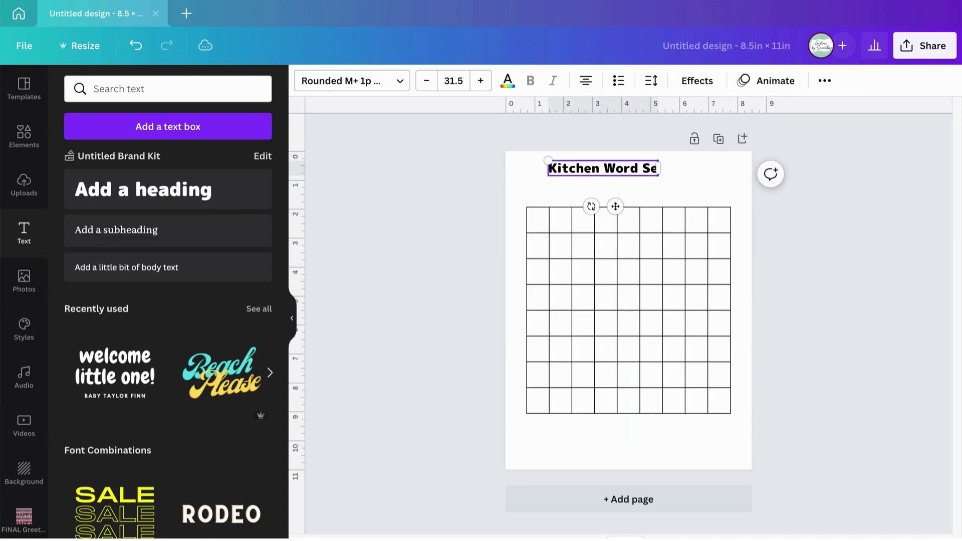
key(BackSpace)
key(BackSpace)
text(arch)
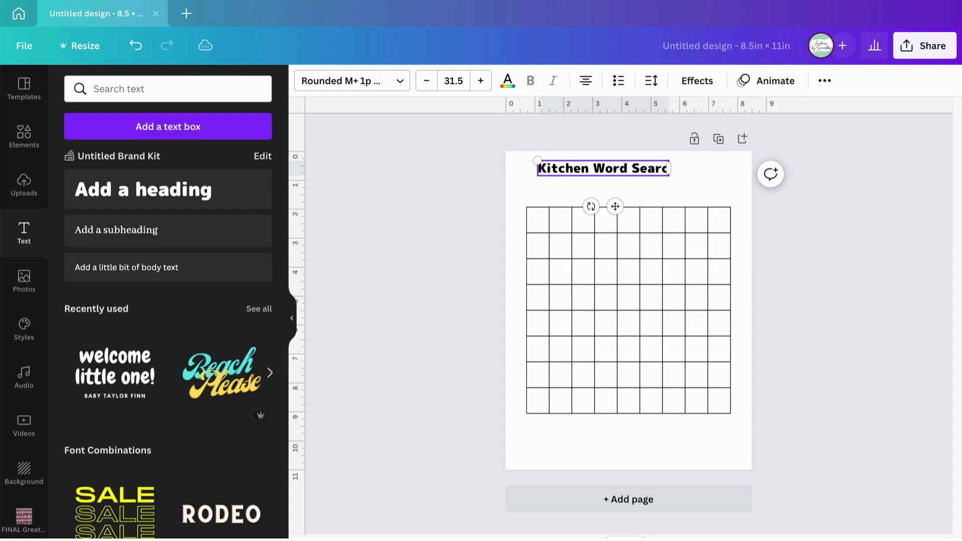
click(709, 179)
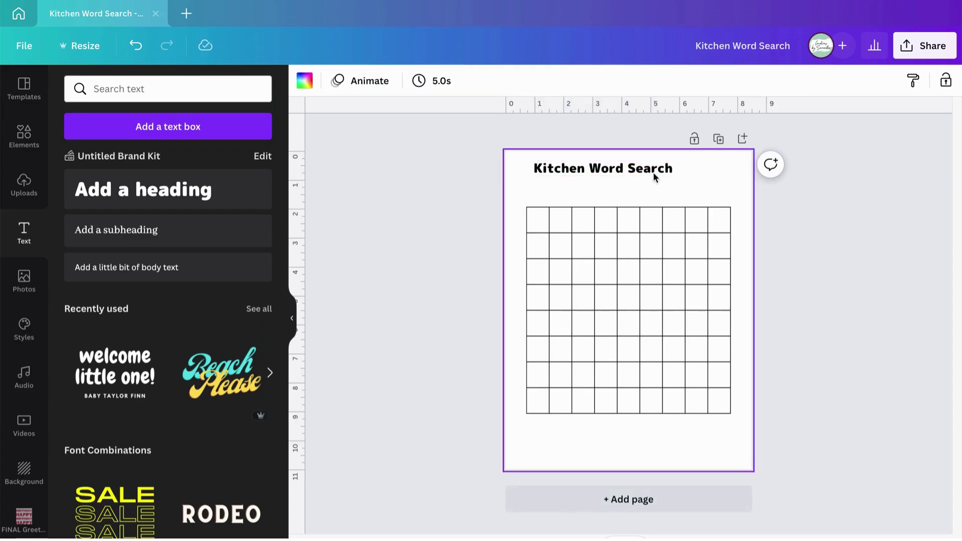
Enlarge the heading to a font size of about 49.1 and centre it horizontally above the table.
click(666, 173)
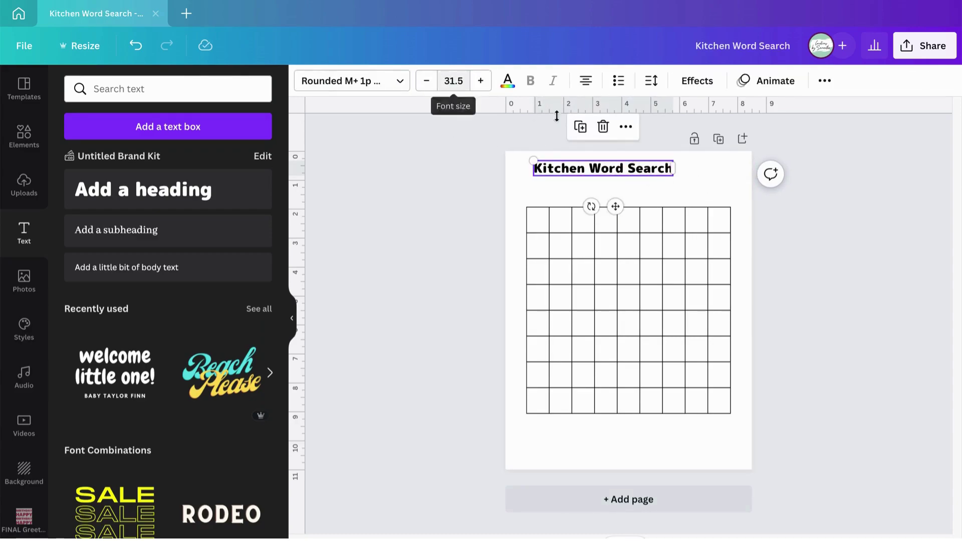
drag(532, 159, 458, 150)
drag(595, 169, 633, 176)
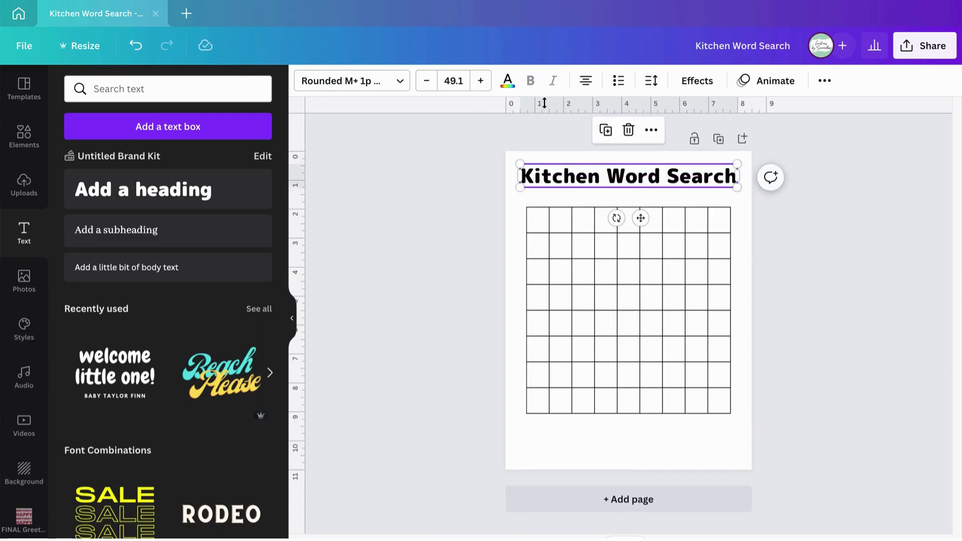
Change the heading's font to Agrandir Tight Black and move it down closer to the table.
click(390, 80)
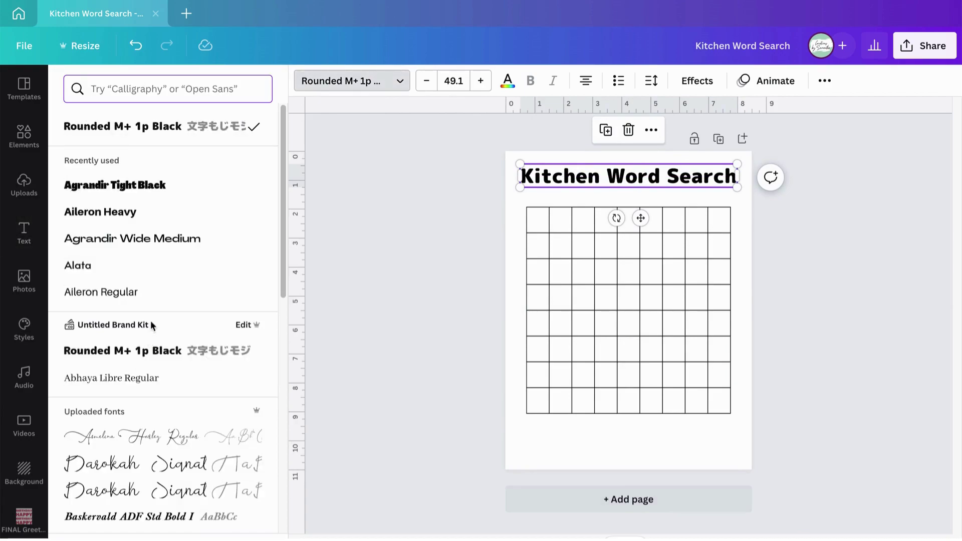
click(161, 194)
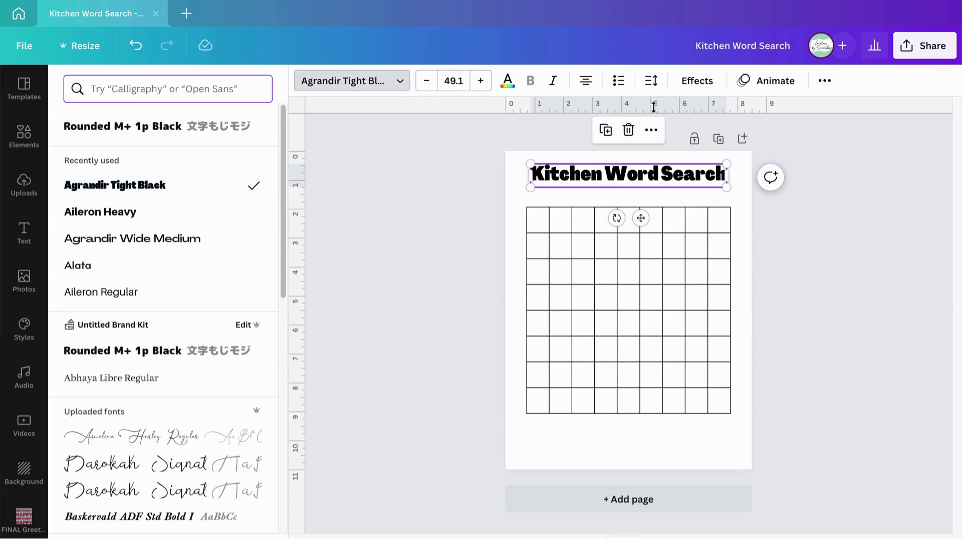
click(829, 270)
click(829, 270)
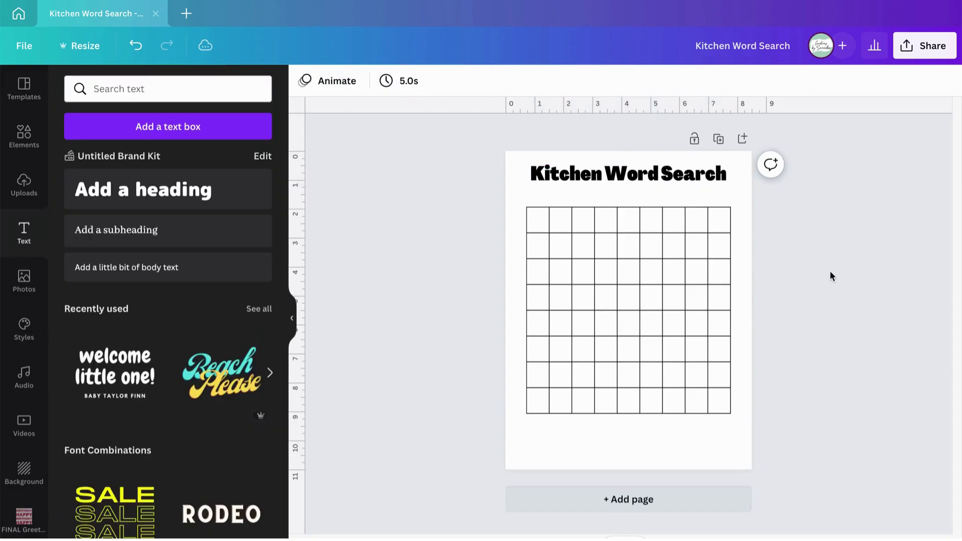
drag(663, 176, 664, 183)
click(849, 305)
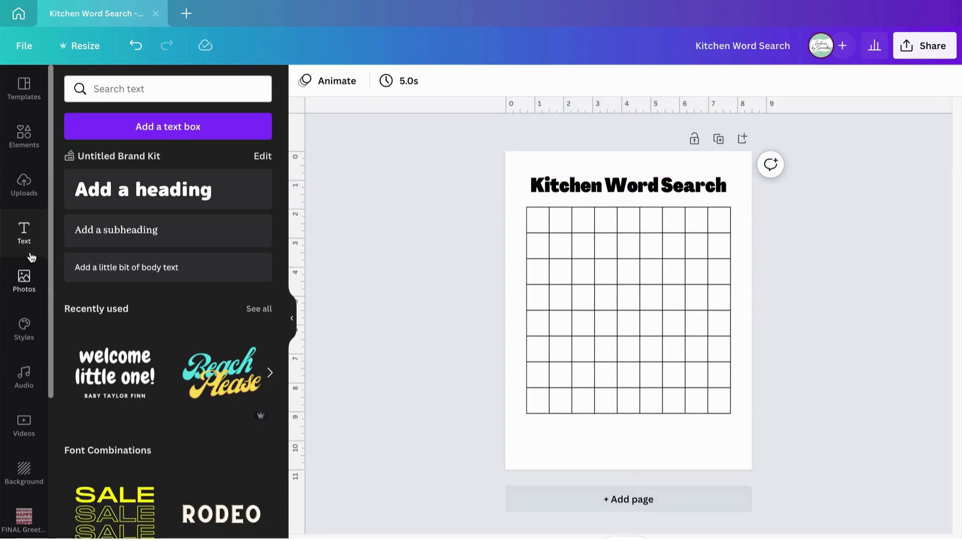
Add a body text box below the grid listing Plates, Sink and Oven on separate lines.
click(129, 267)
drag(638, 346, 600, 474)
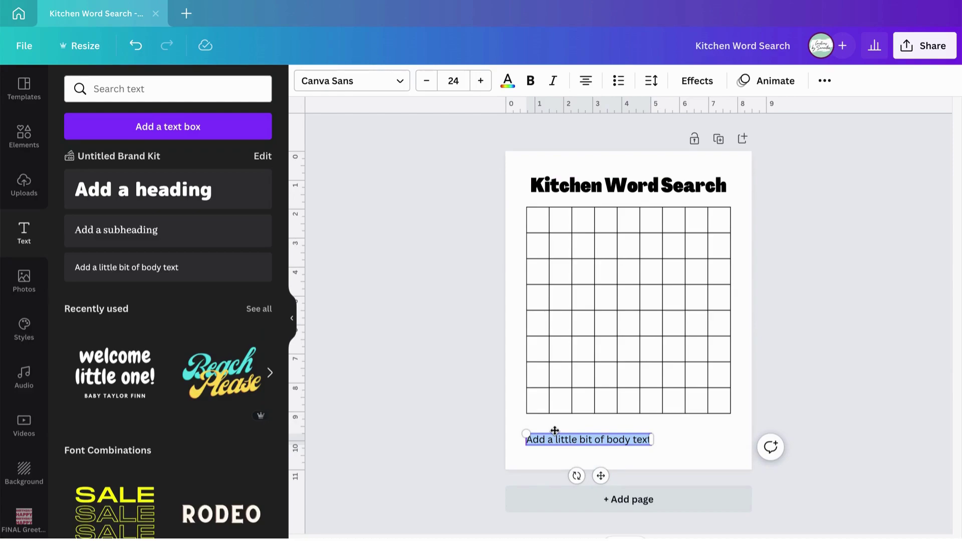
text(Plates )
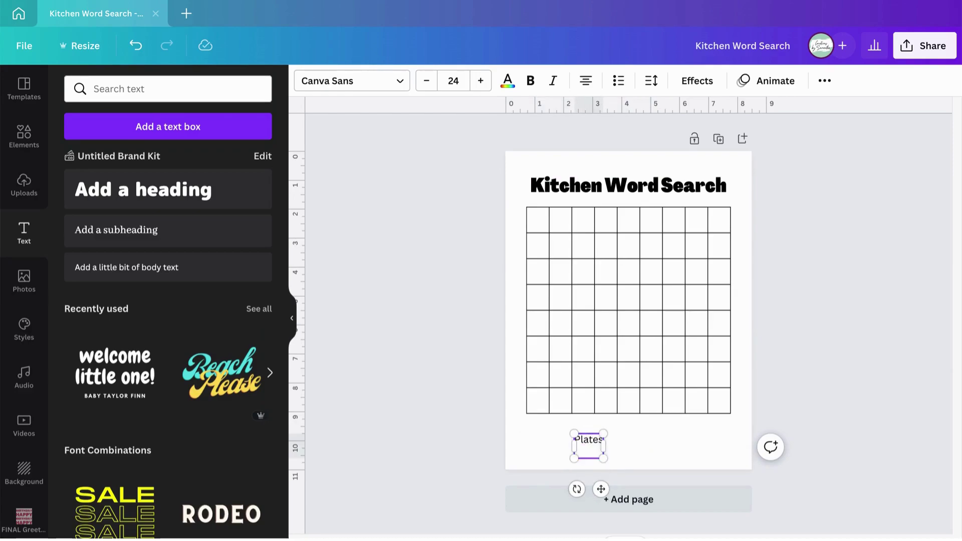
text(Sink)
key(Return)
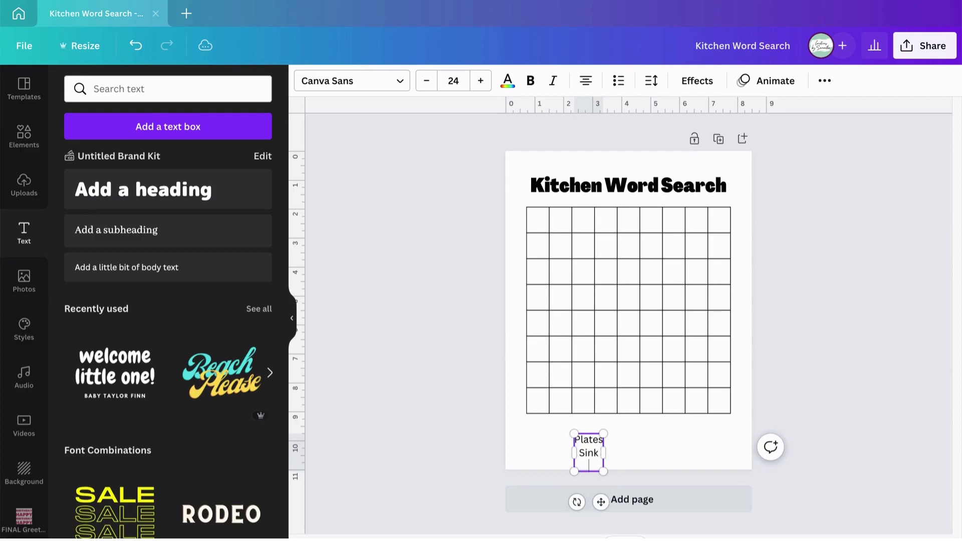
text(Oven)
Move the word list up to just below the grid's lower-left corner and place a duplicate to its right.
click(596, 452)
drag(567, 449, 585, 442)
Replace the duplicated list's words with Stove, Fridge and Cups on separate lines.
double_click(583, 429)
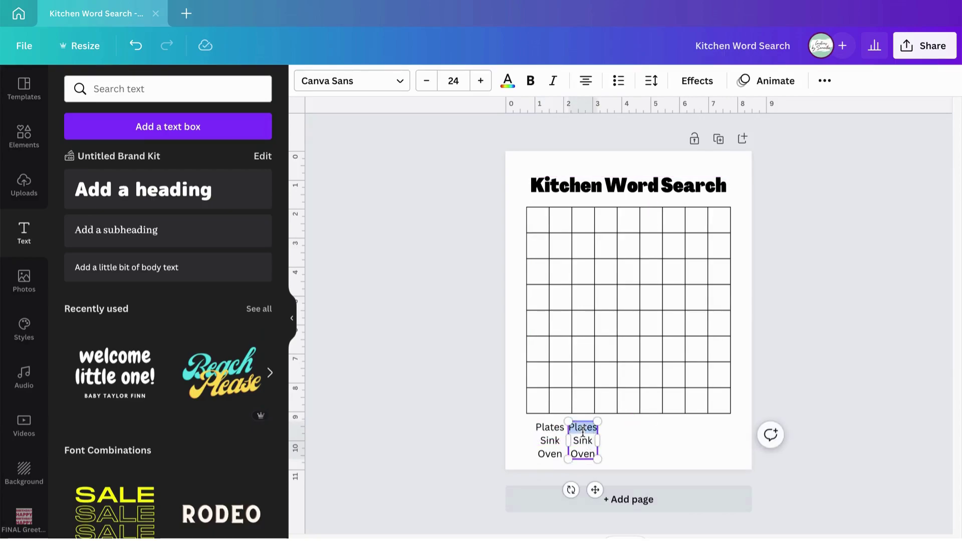
key(ctrl+a)
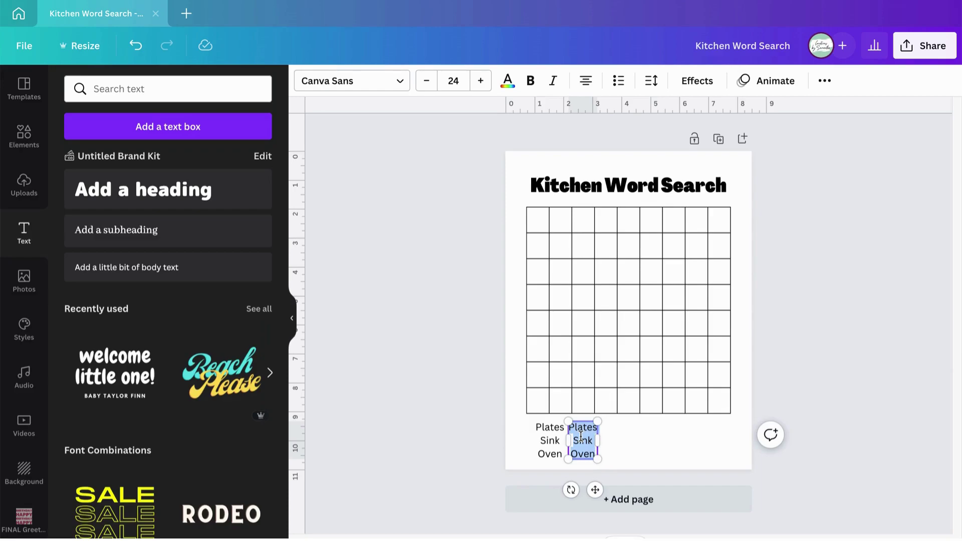
text(Stove)
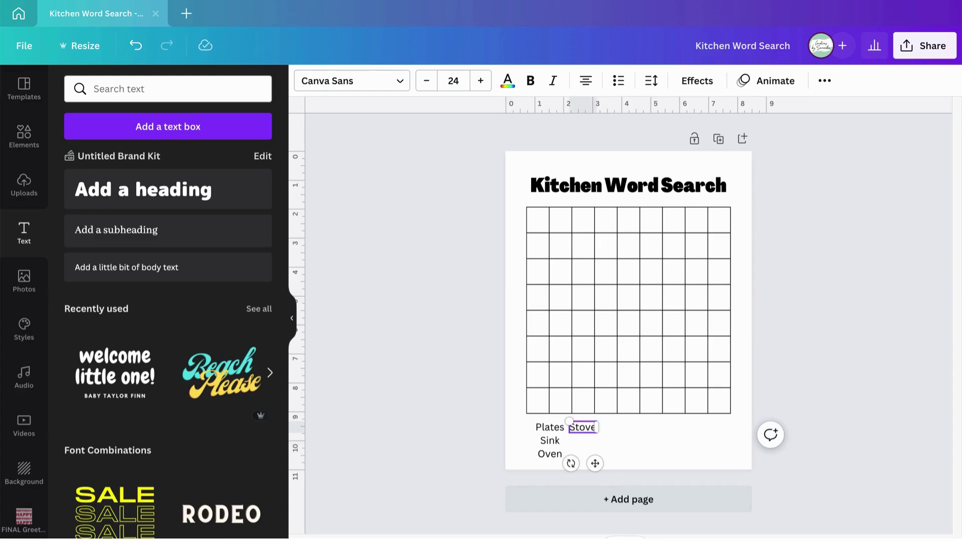
key(Return)
text(Fridge)
key(Return)
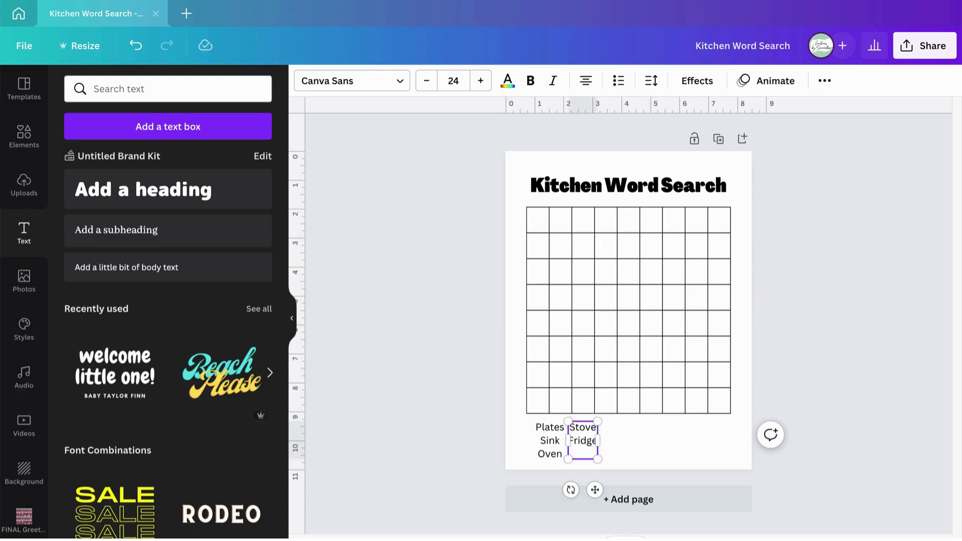
text(Cups)
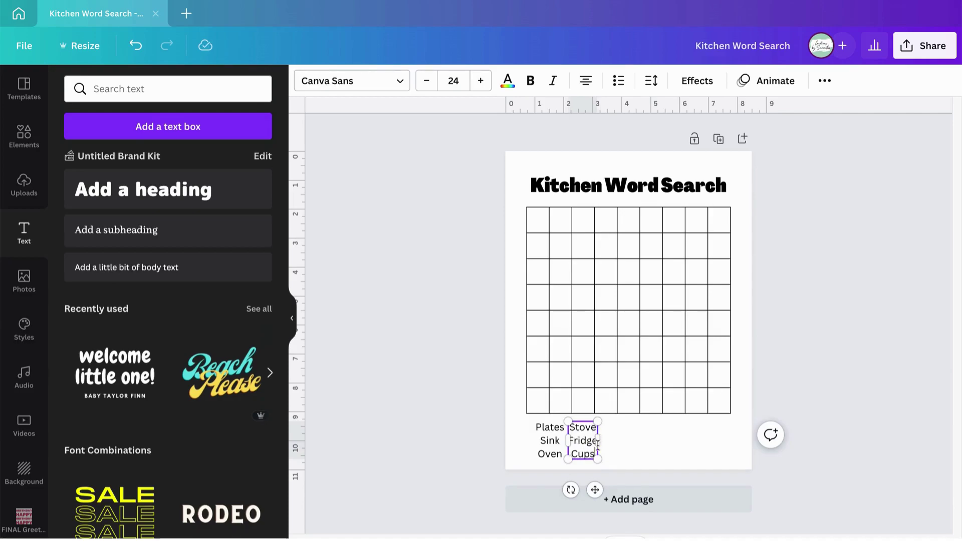
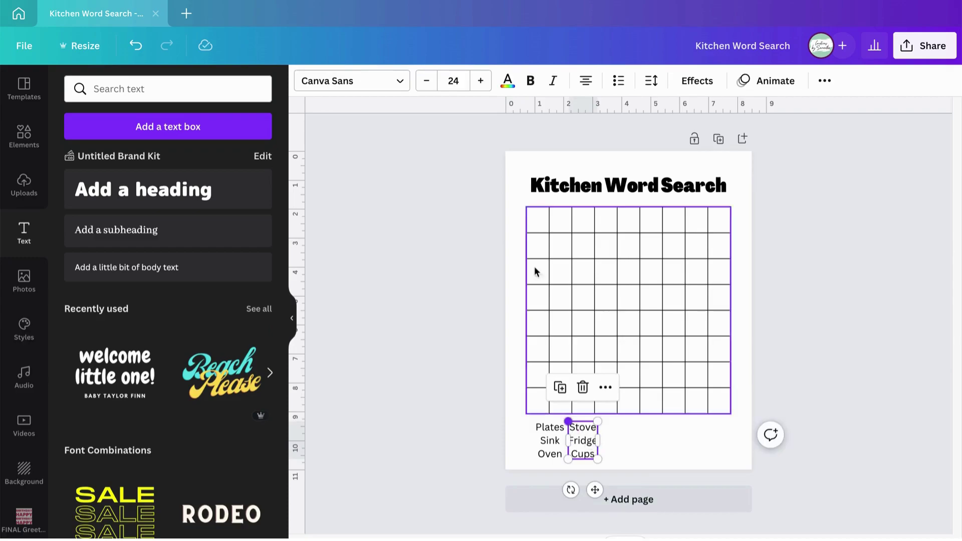
Left-align the text in both word lists and deselect them.
click(585, 81)
click(547, 441)
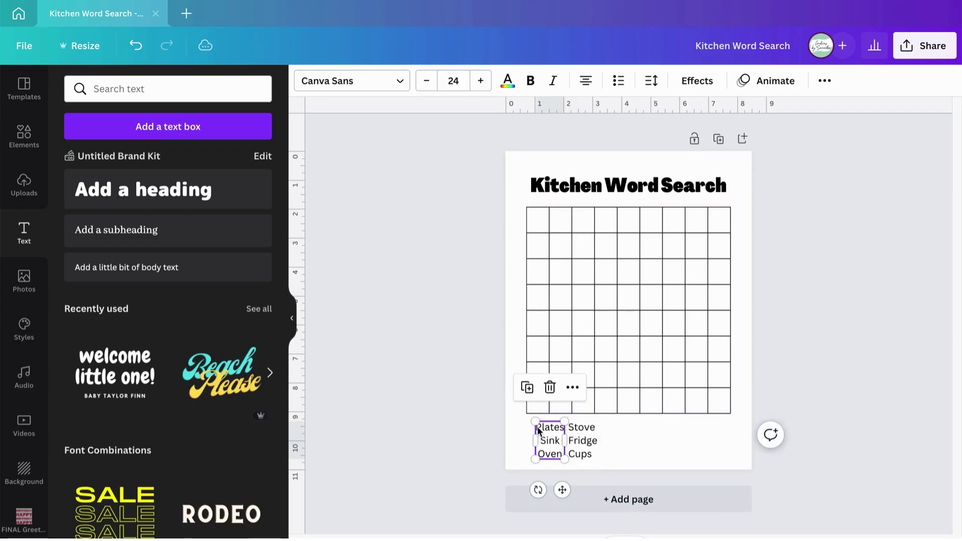
click(585, 81)
click(643, 434)
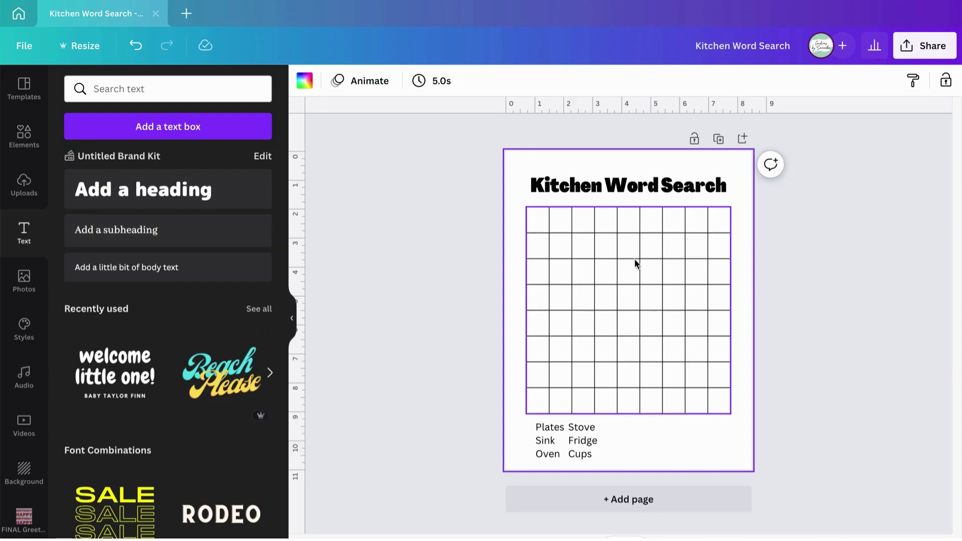
Add a subheading containing the letter A, enlarge it to about size 59.3, and place it in the fourth row's middle cell.
click(197, 243)
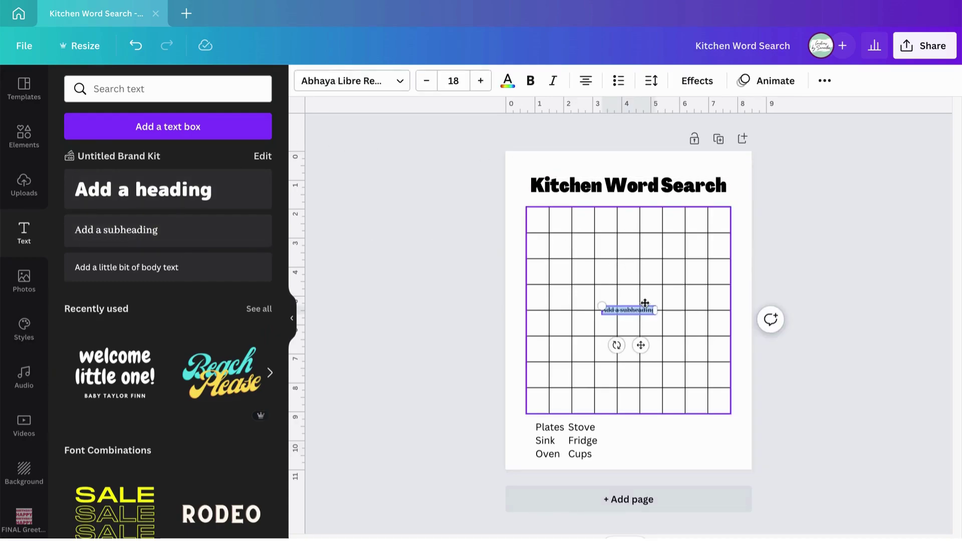
key(BackSpace)
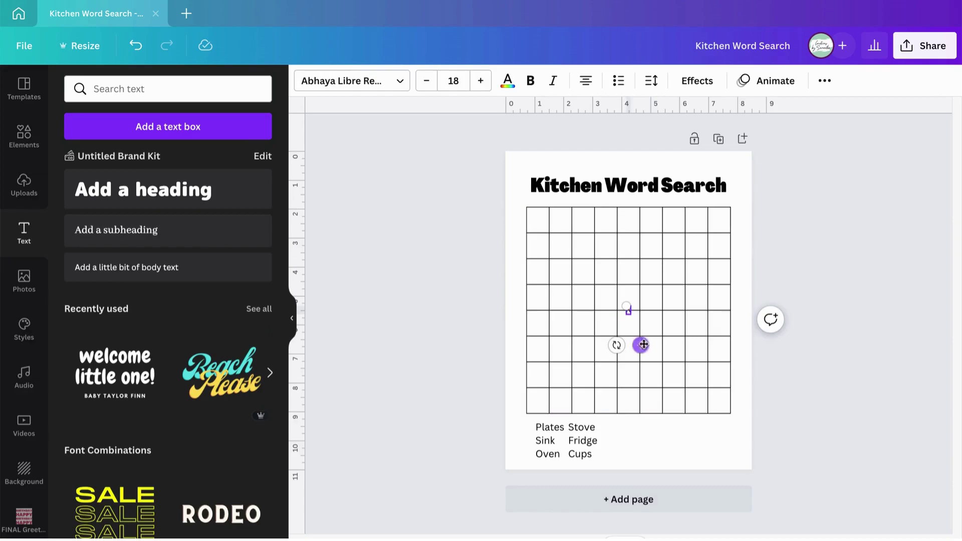
text(A)
drag(624, 304, 607, 283)
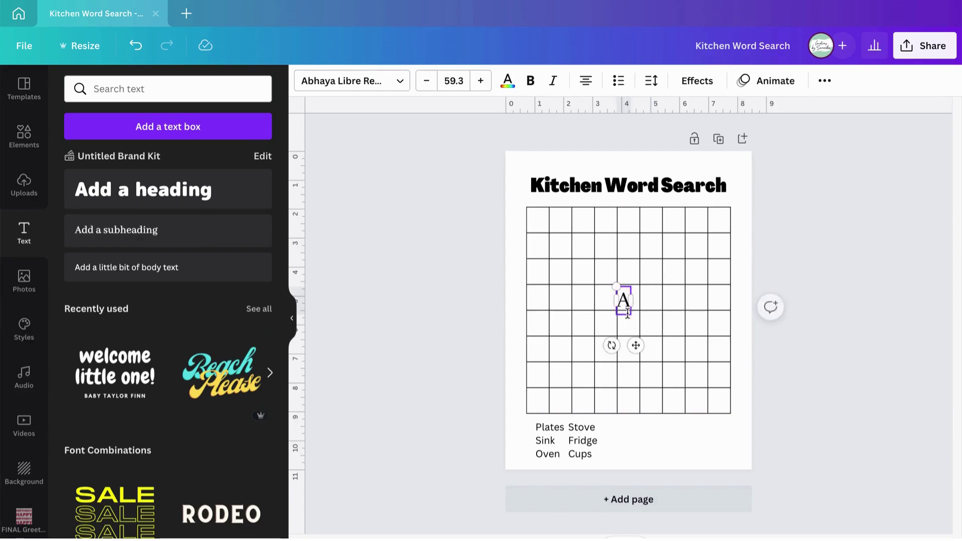
drag(636, 345, 645, 344)
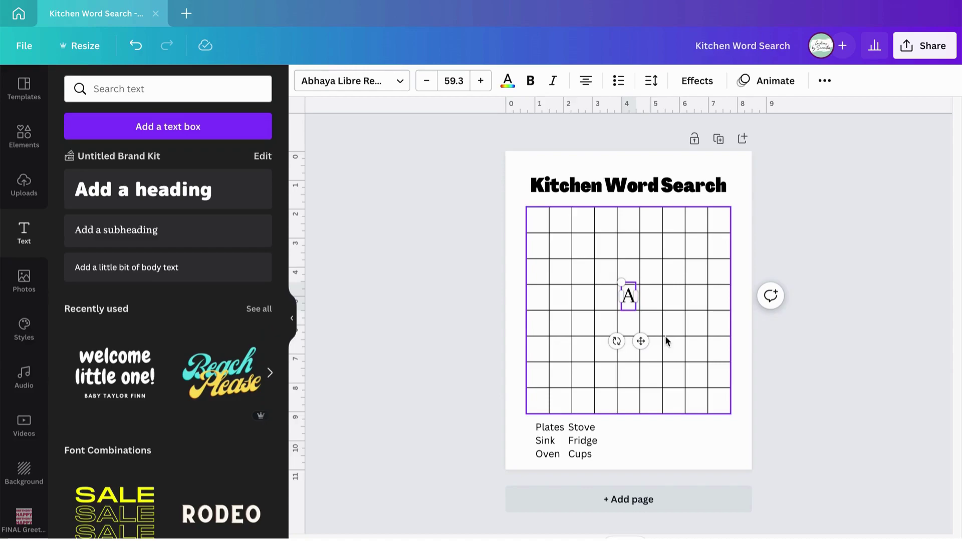
Undo the addition of the separate letter A text box.
click(133, 46)
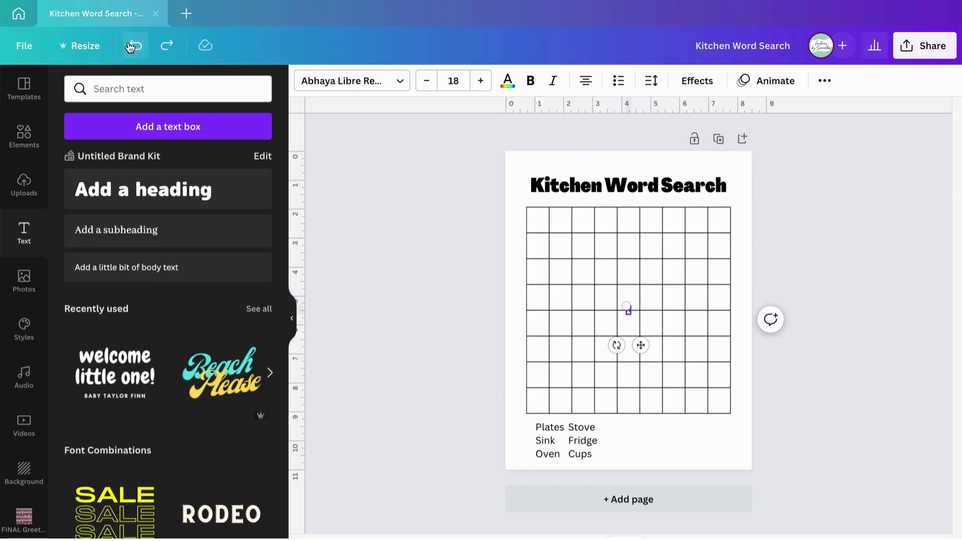
click(131, 47)
click(132, 46)
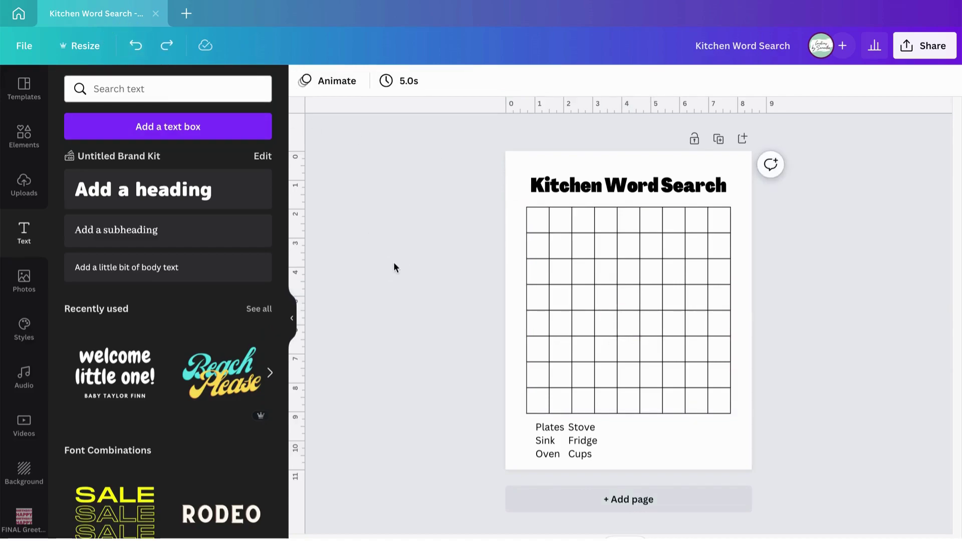
Spell PLATES across the table's first row, one capital letter per cell, starting in the first column.
click(537, 217)
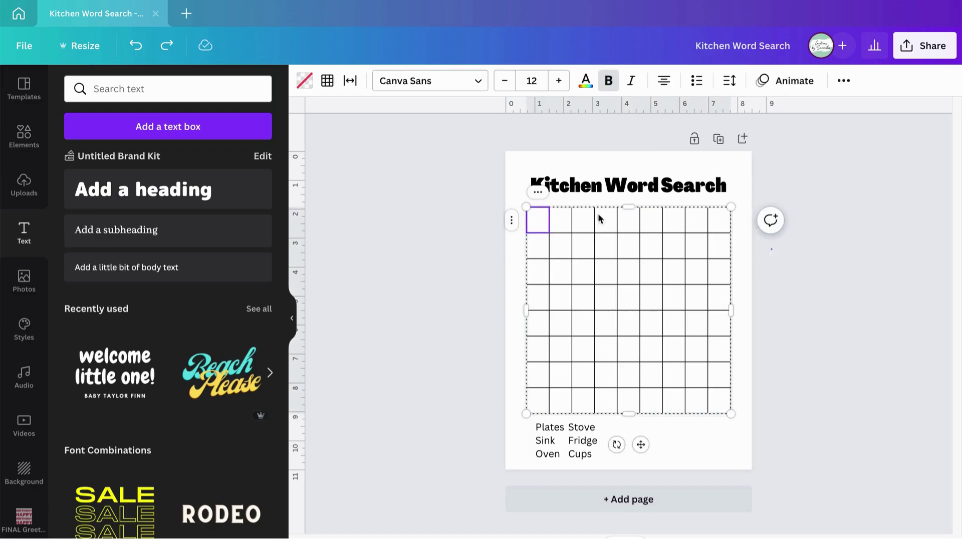
key(Escape)
click(537, 221)
mouse_move(784, 536)
mouse_down()
mouse_move(818, 536)
mouse_move(801, 536)
mouse_up()
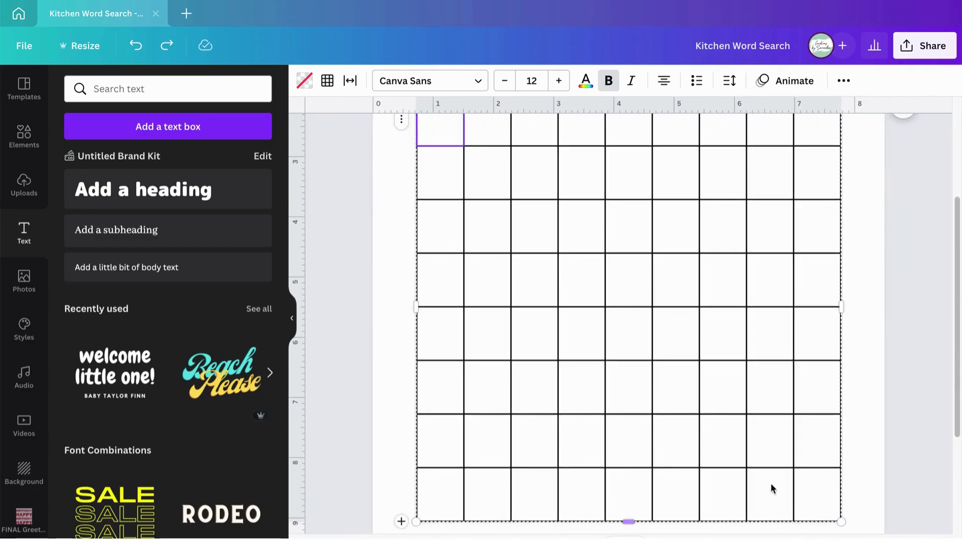
scroll(771, 494, up, 2)
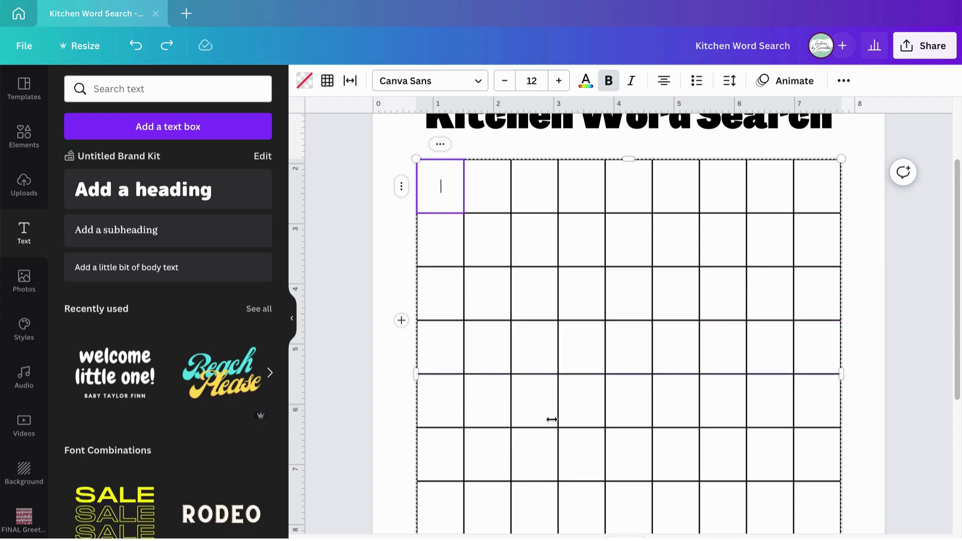
scroll(547, 433, down, 1)
scroll(514, 400, down, 3)
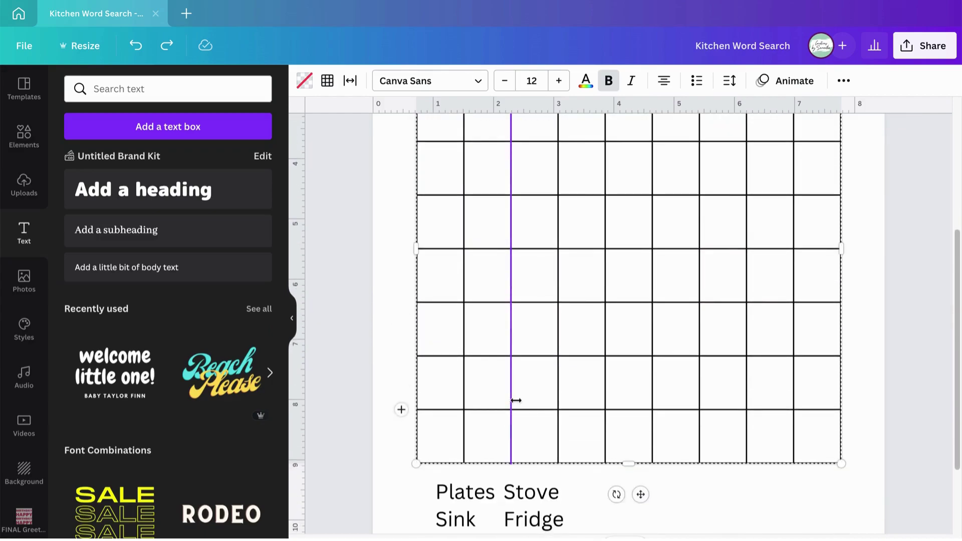
scroll(516, 397, up, 3)
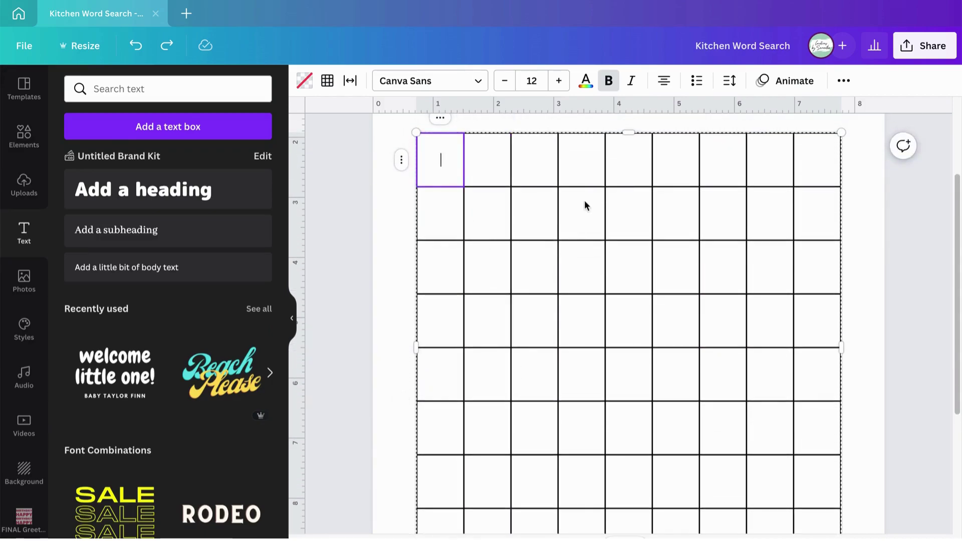
text(P)
click(487, 160)
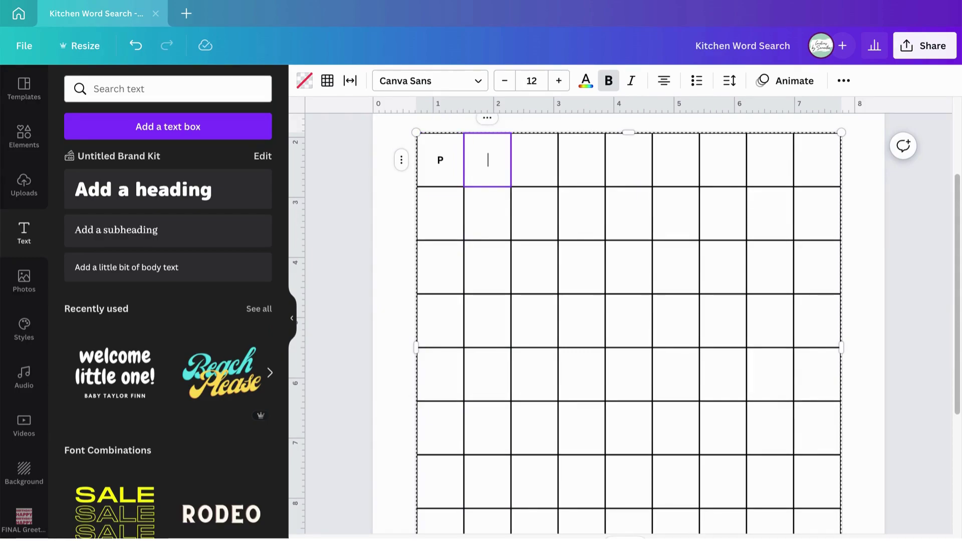
text(L)
click(534, 160)
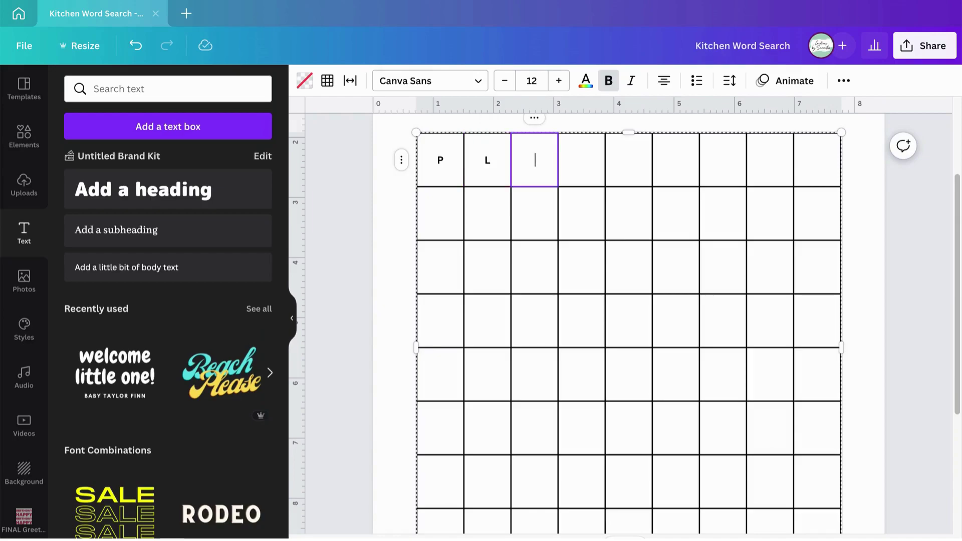
text(A)
click(581, 159)
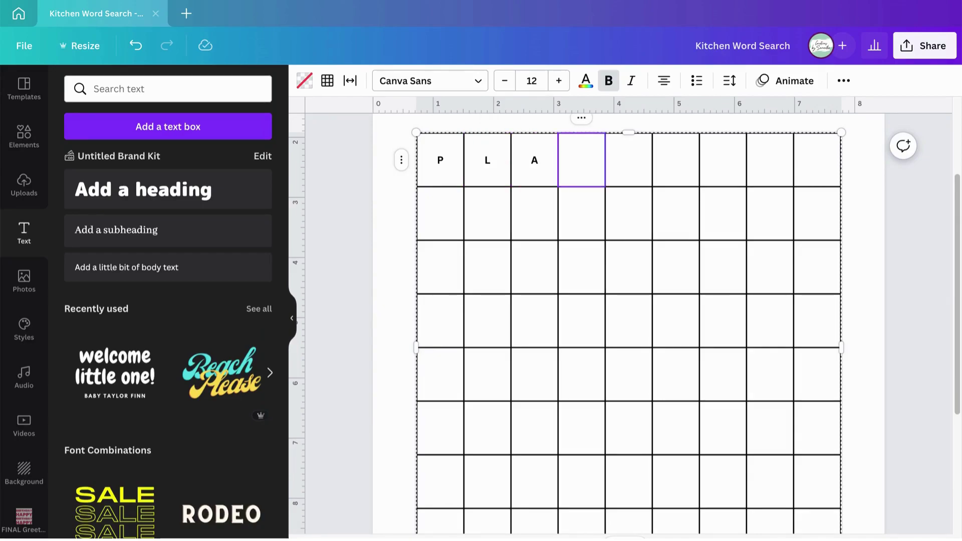
text(T)
click(629, 160)
text(E)
click(676, 160)
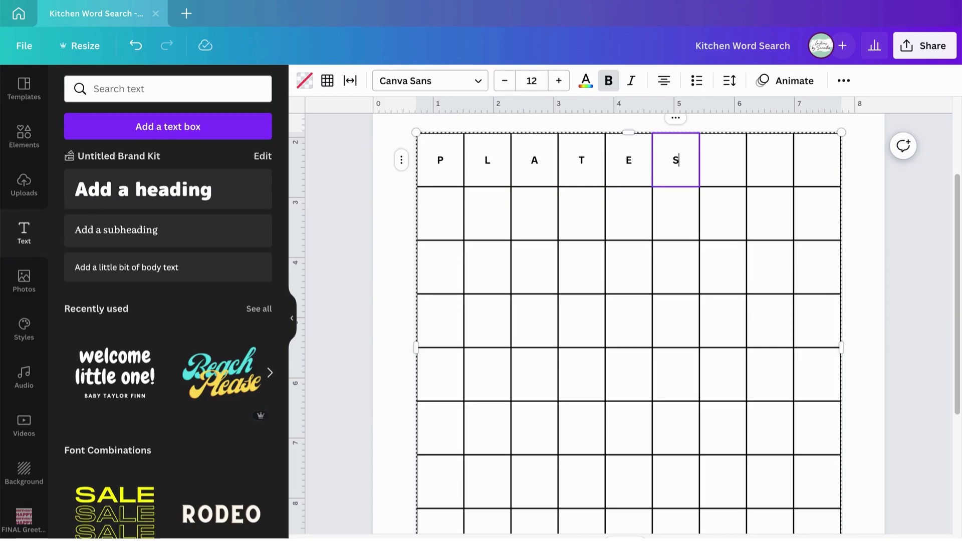
Spell SINK backwards in the table's seventh row, entering K, N, I, S in the fifth through eighth columns.
scroll(610, 307, down, 1)
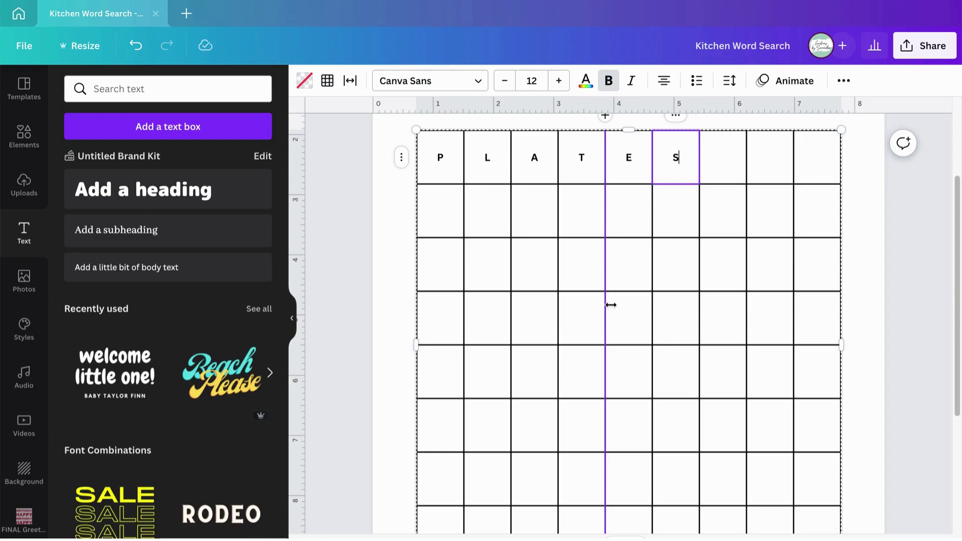
scroll(615, 321, down, 3)
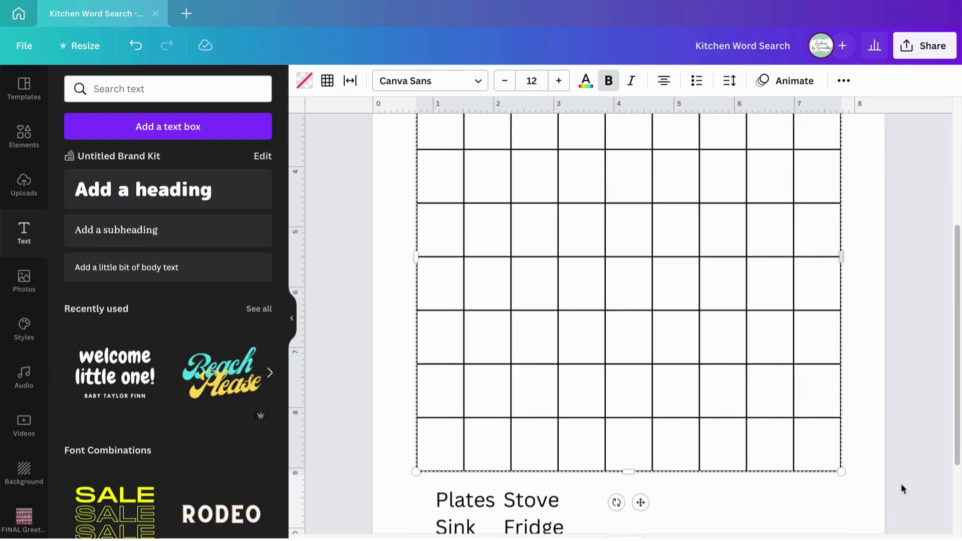
scroll(651, 315, down, 3)
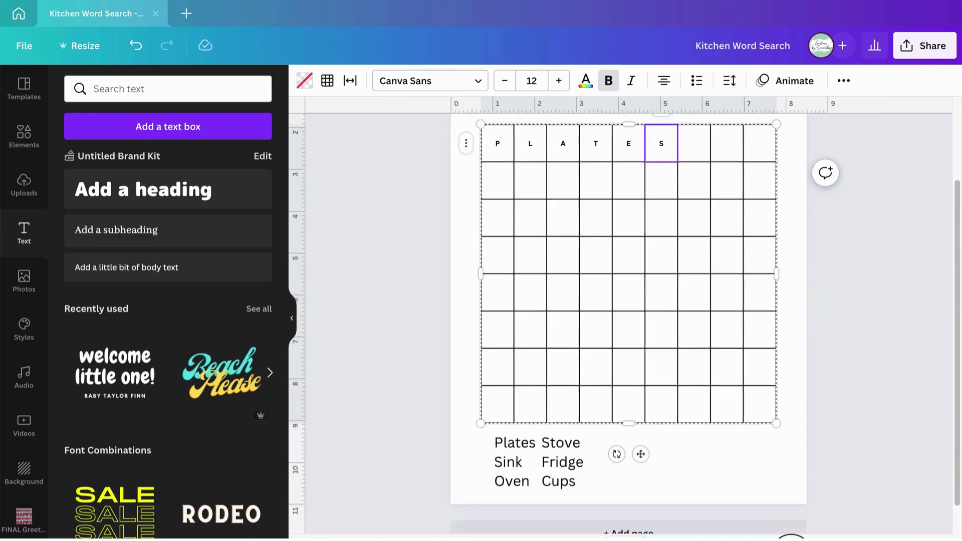
click(629, 368)
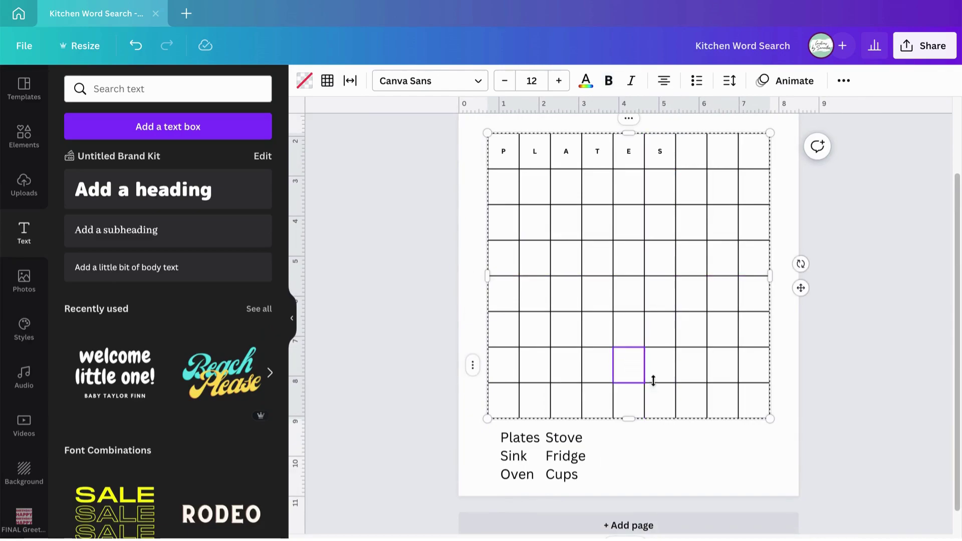
text(K)
key(Tab)
text(N)
key(Tab)
text(I)
key(Tab)
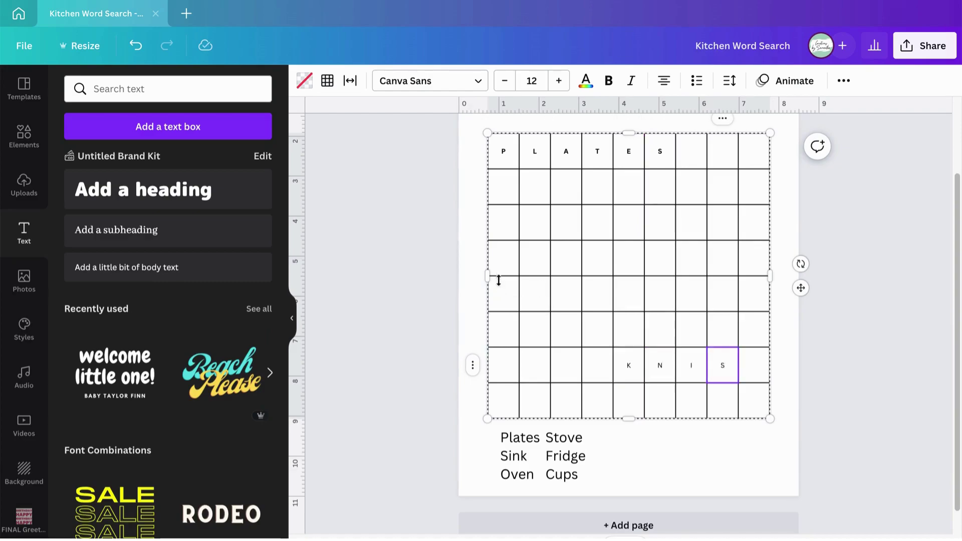
Spell OVEN downward in the table's first column, one letter per cell from the fourth to the seventh row.
click(501, 258)
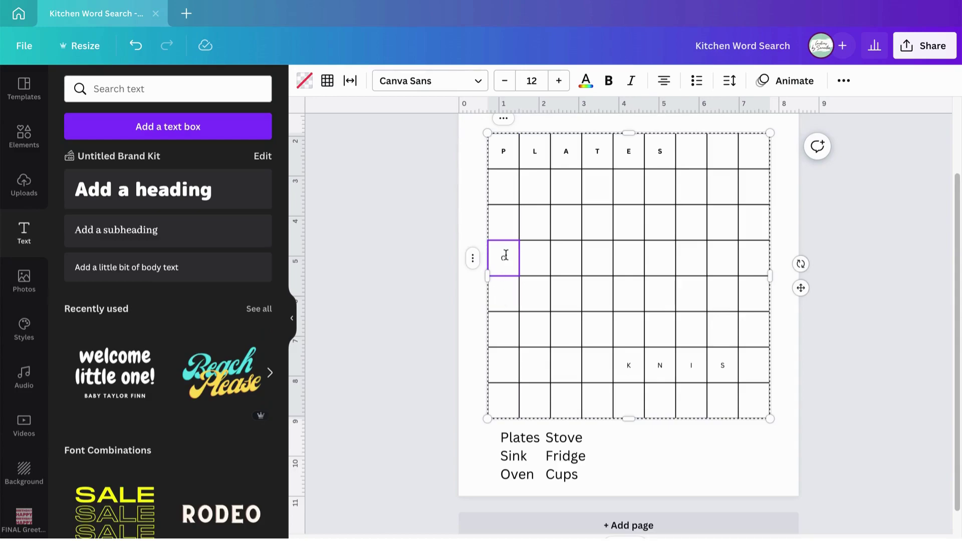
click(504, 295)
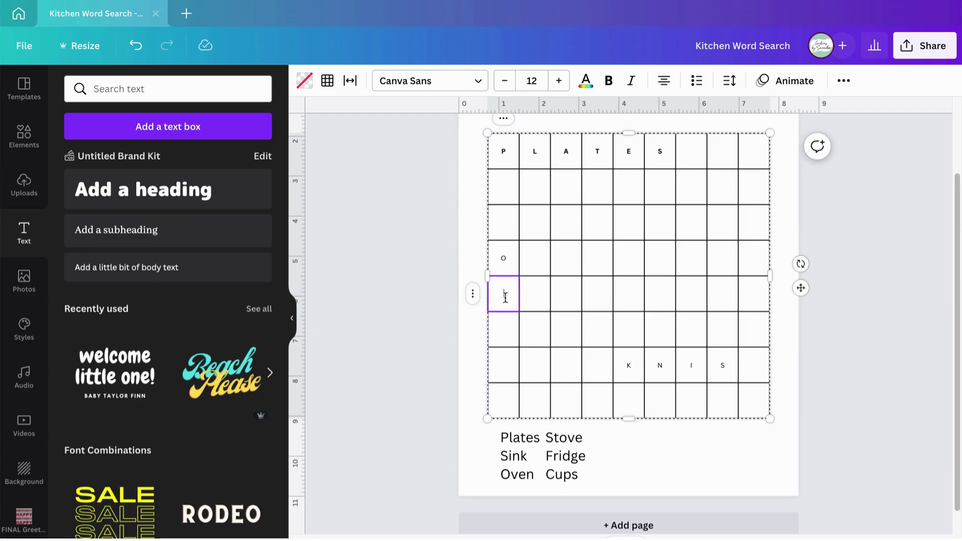
text(V)
click(503, 328)
text(E)
click(505, 366)
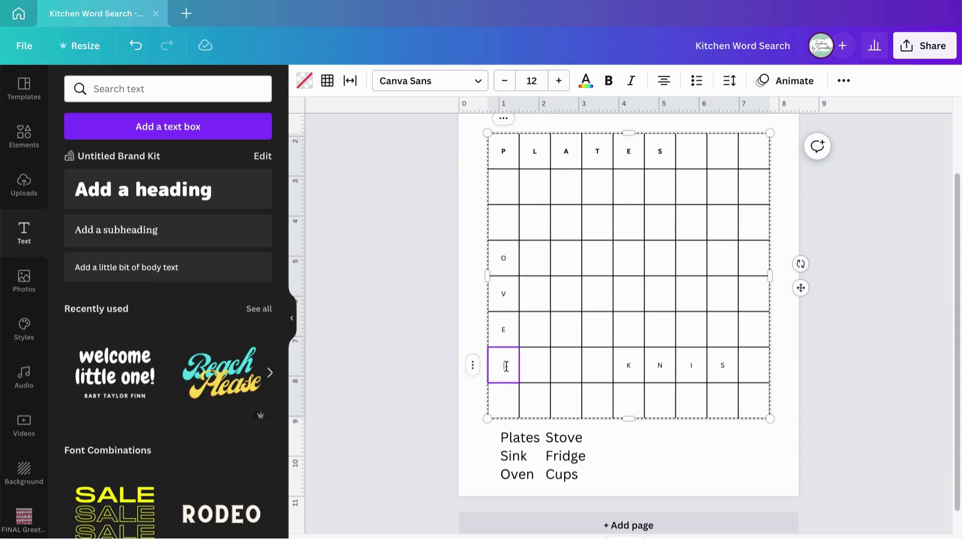
text(N)
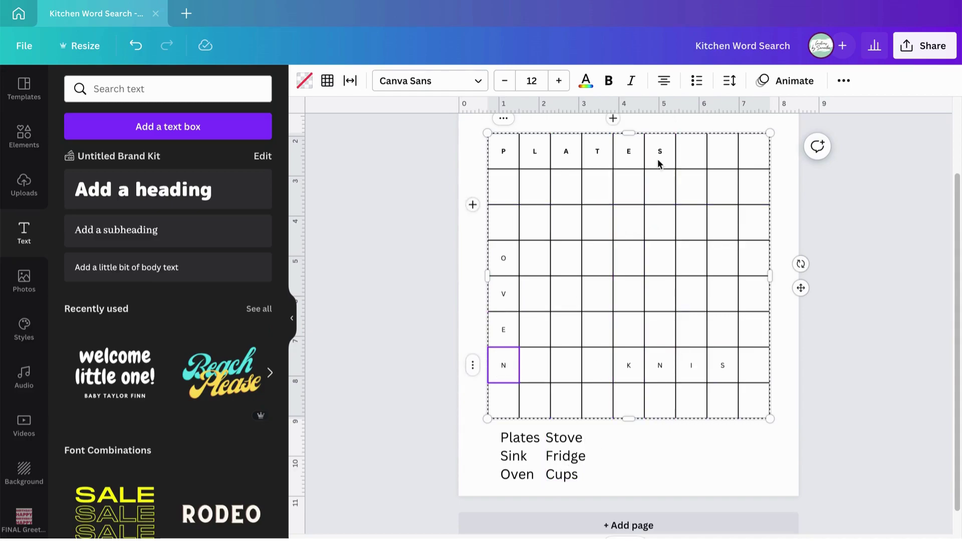
Spell STOVE downward from the S of PLATES by entering T, O, V, E below it in the sixth column.
click(660, 188)
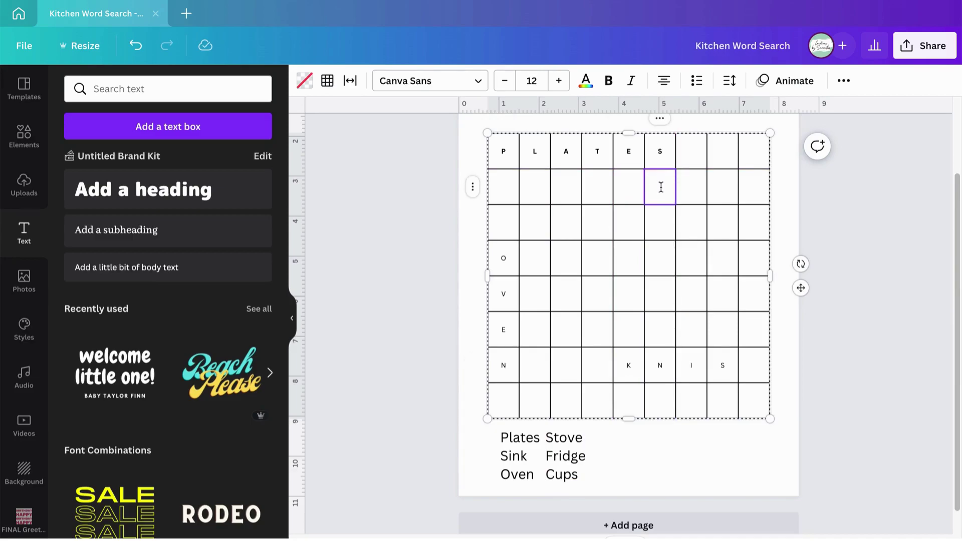
text(T)
click(660, 222)
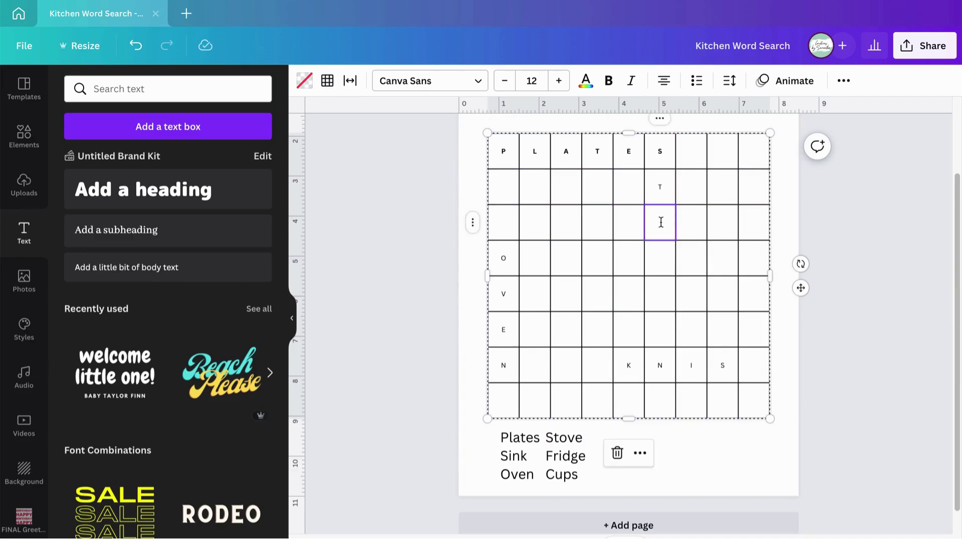
text(O)
click(660, 258)
text(V)
click(658, 299)
text(E)
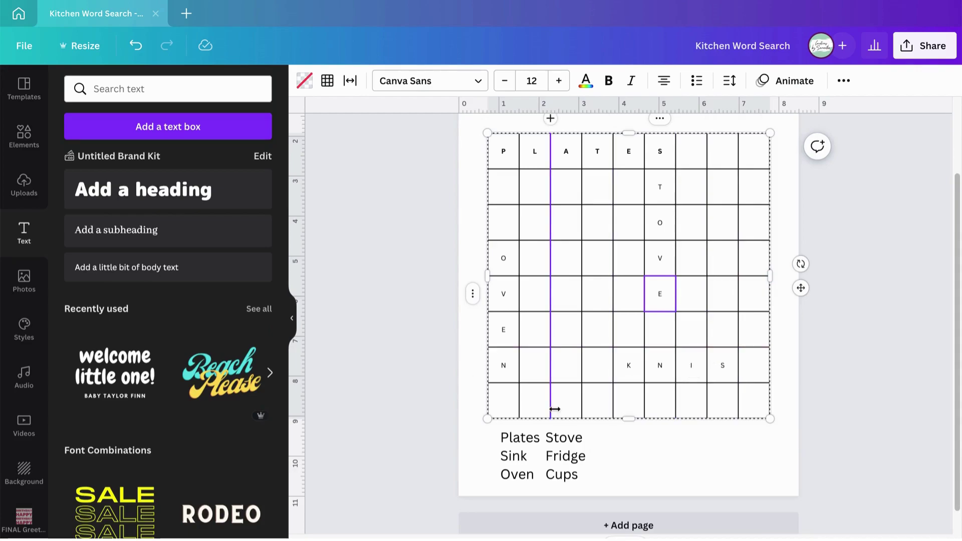
Spell FRIDGE upward in the table's last column, from F in the sixth row to E in the first row, keeping the column widths equal.
click(751, 330)
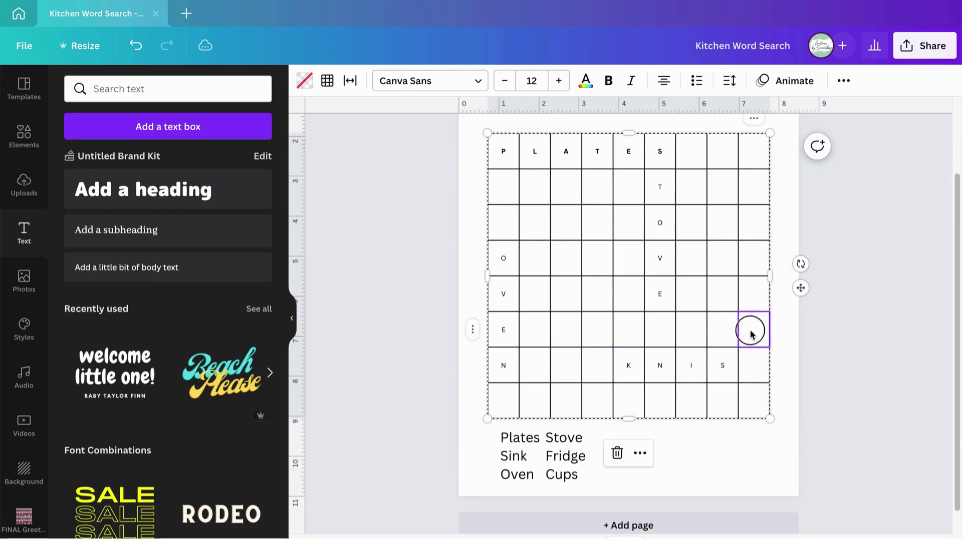
text(F)
click(752, 293)
text(R)
key(ctrl+z)
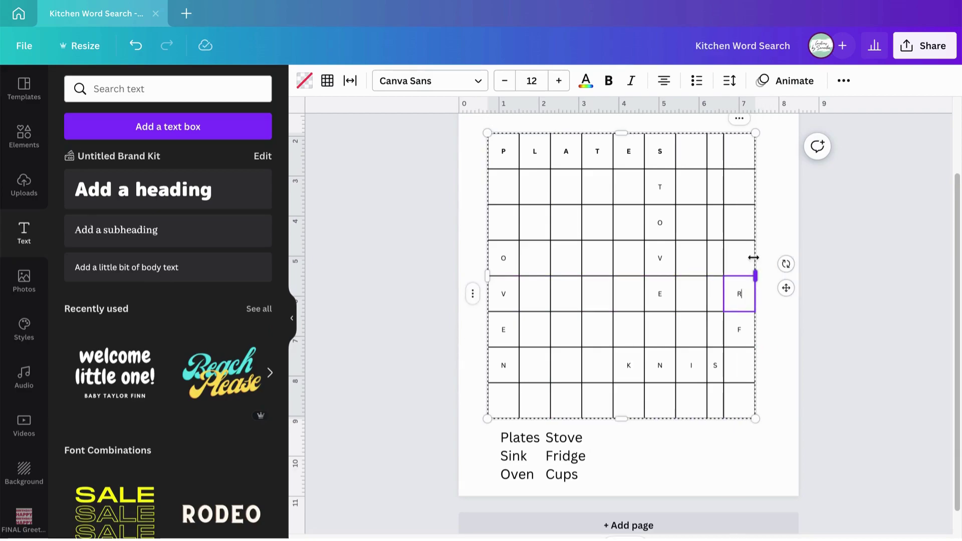
click(755, 263)
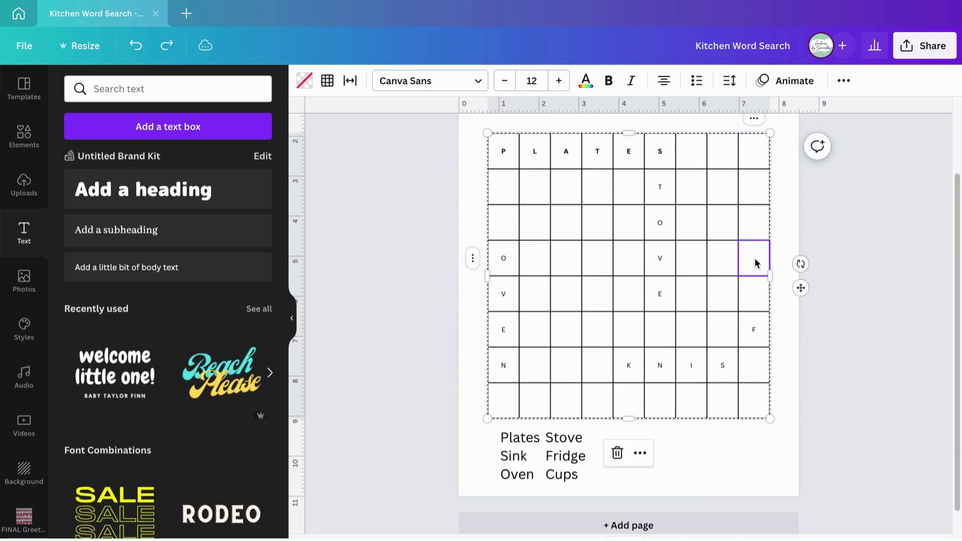
click(751, 300)
text(R)
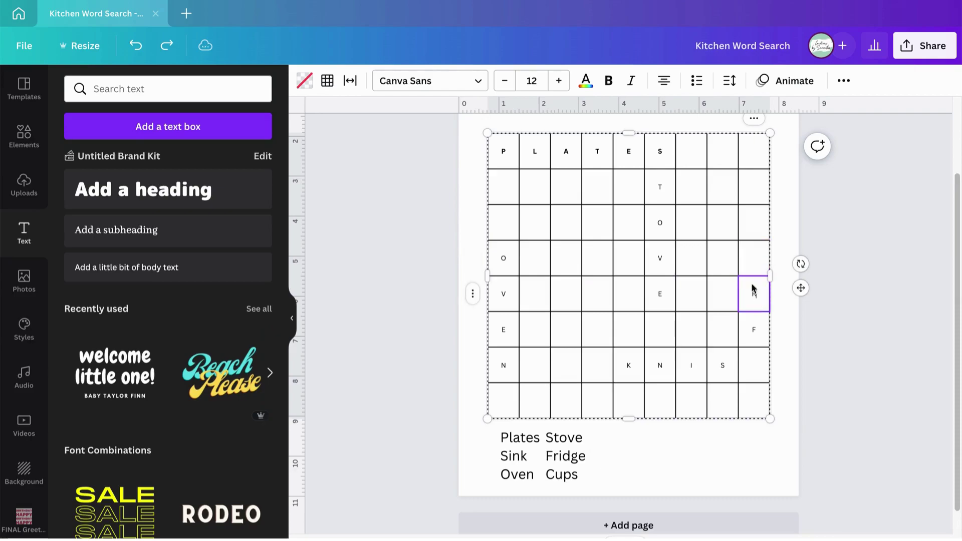
click(755, 263)
text(I)
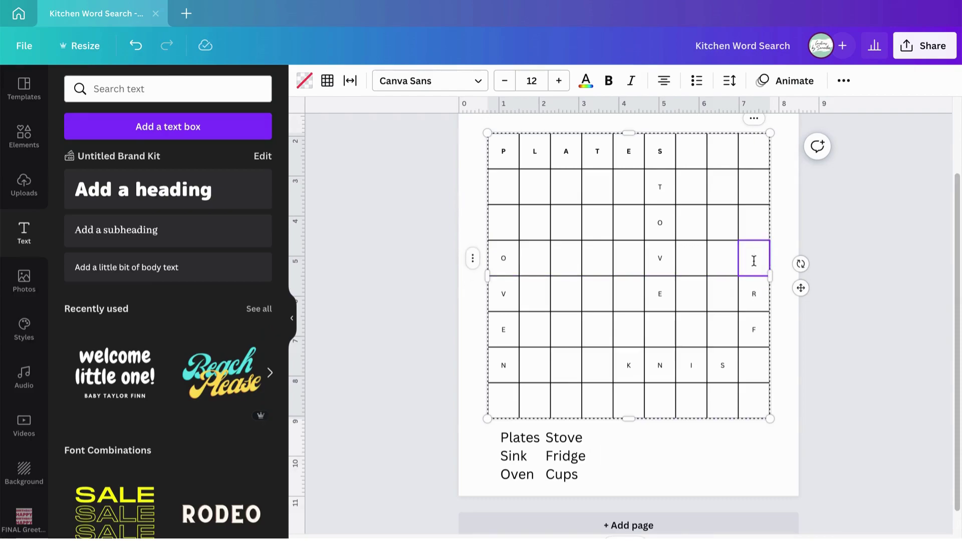
click(751, 229)
text(D)
click(752, 192)
text(G)
click(752, 155)
text(E)
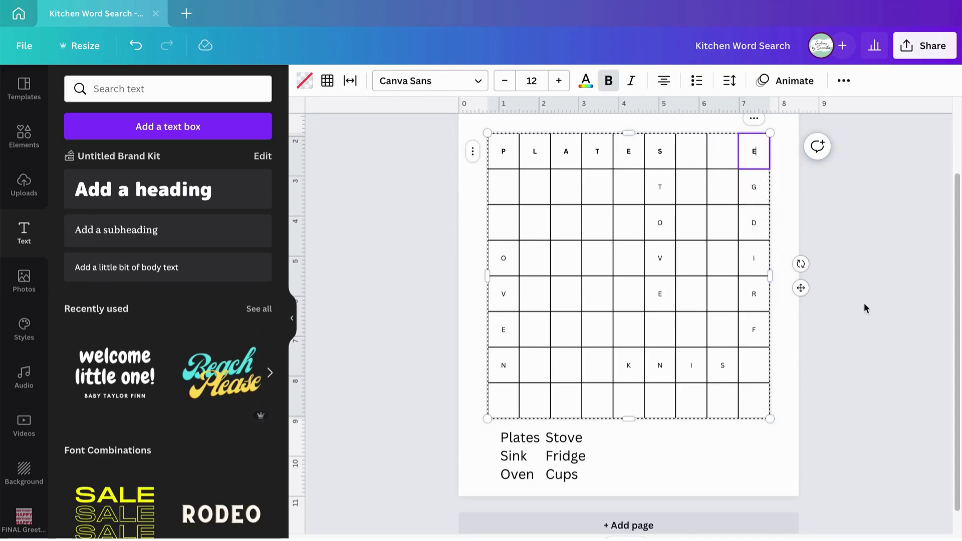
click(716, 451)
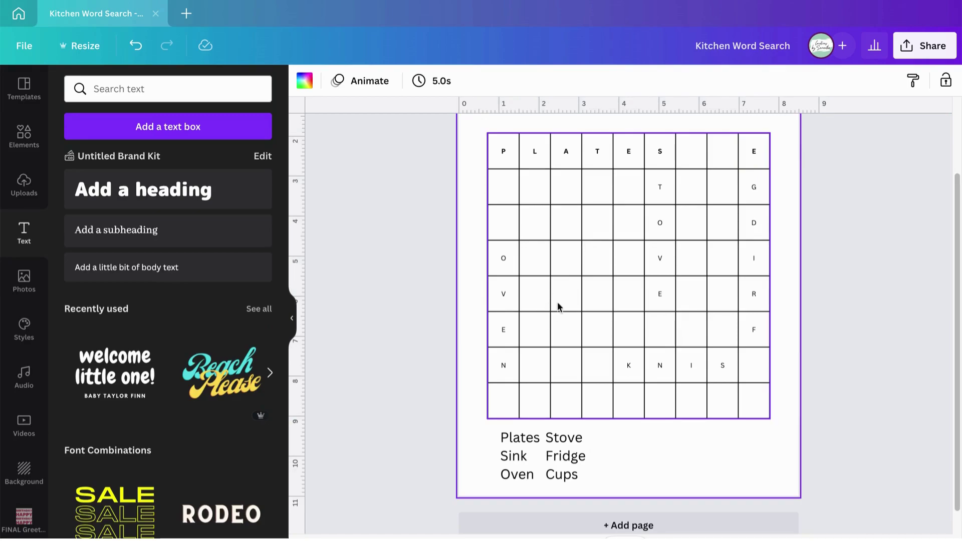
Spell CUPS diagonally upward, from C in the sixth row's second cell to S in the third row's fifth cell, and deselect the table.
click(531, 331)
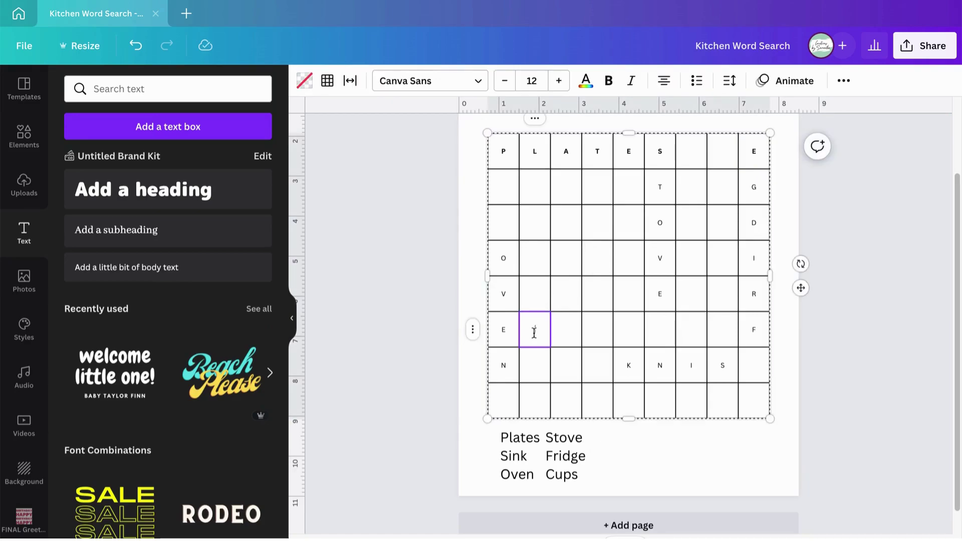
text(C)
click(568, 291)
text(U)
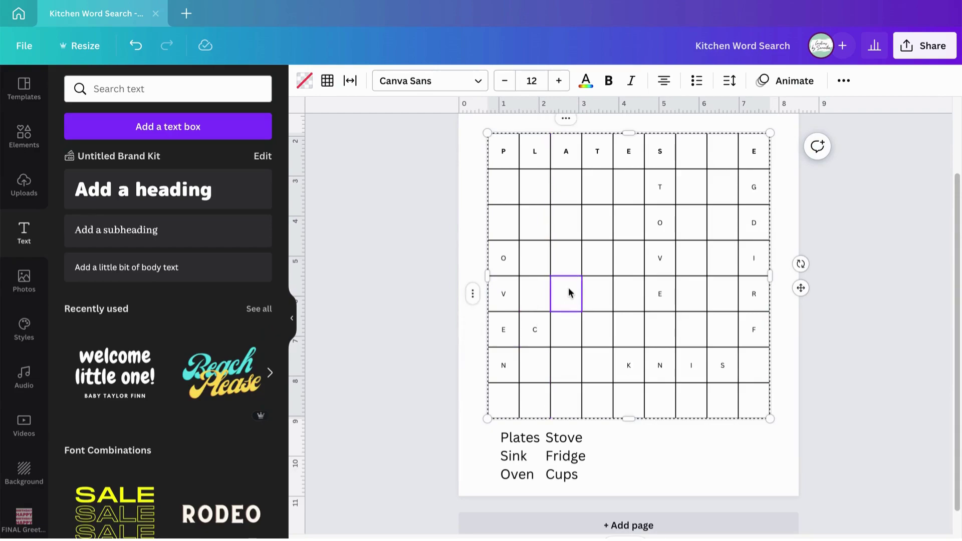
click(604, 257)
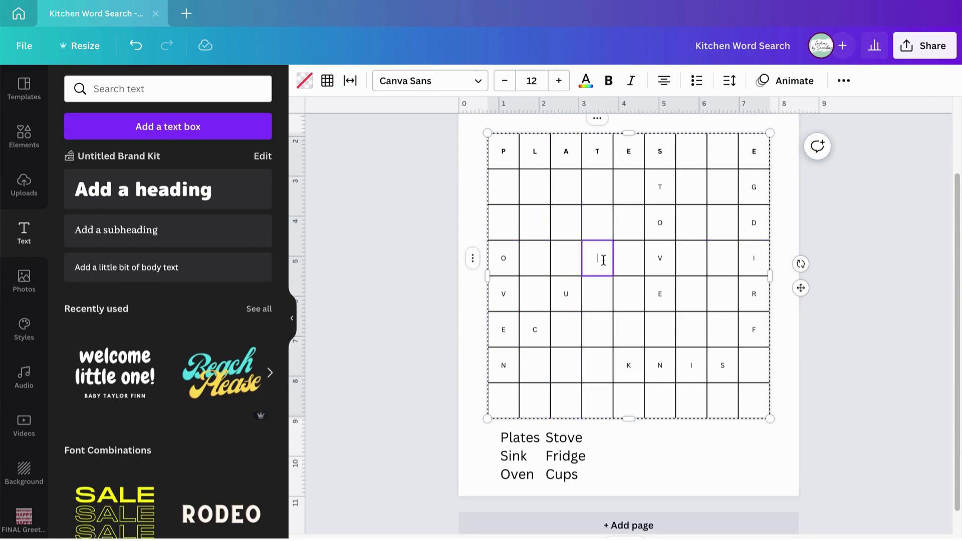
text(P)
click(628, 222)
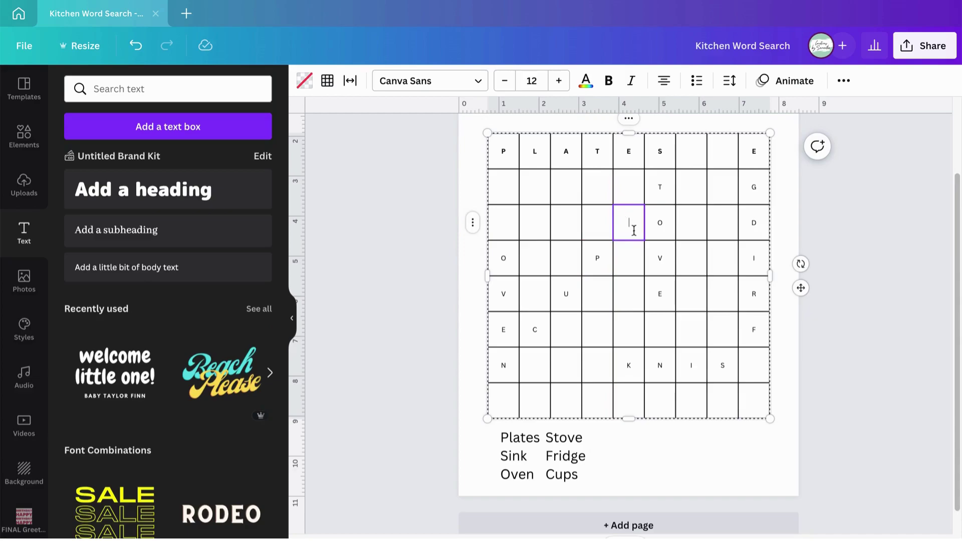
text(S)
click(885, 350)
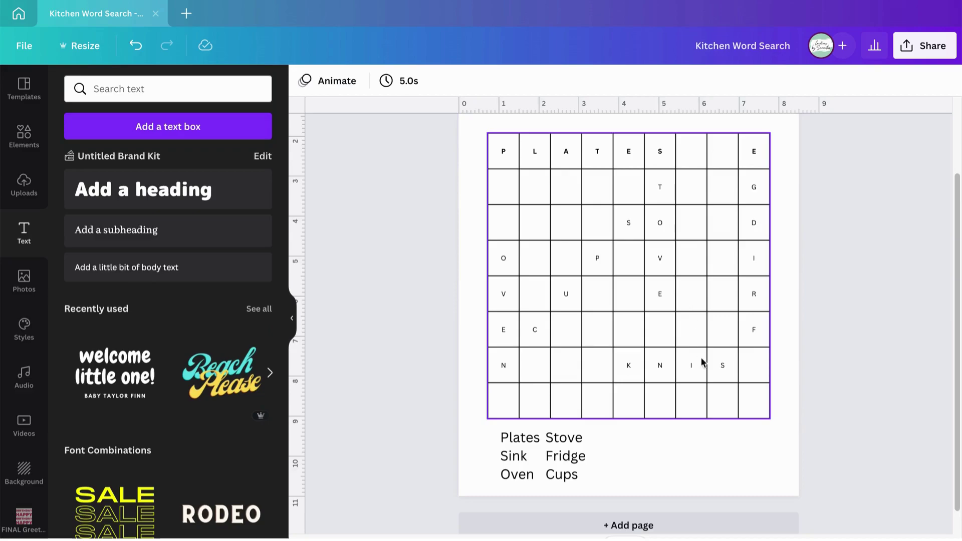
Fill the two empty cells of the first row with the letters O and N.
click(680, 150)
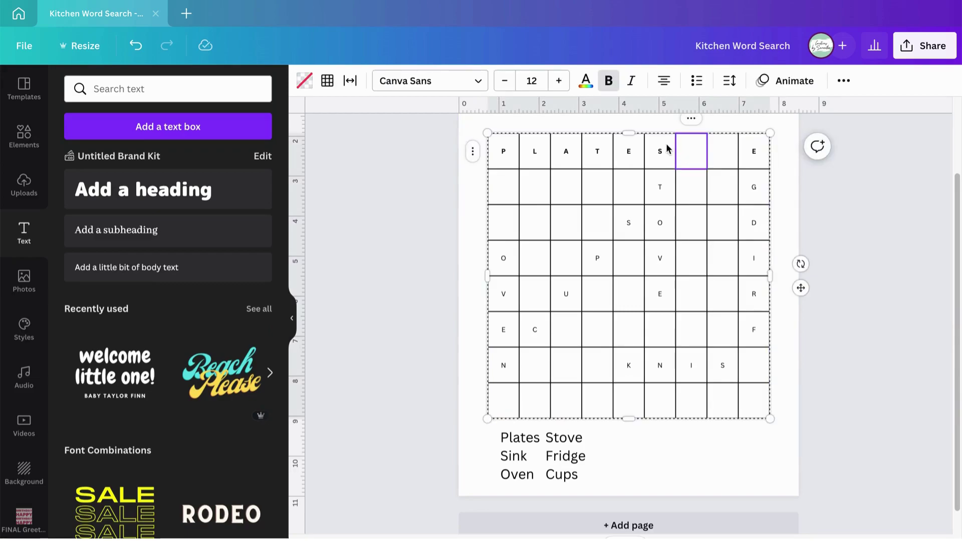
text(O)
key(Tab)
key(Tab)
key(Tab)
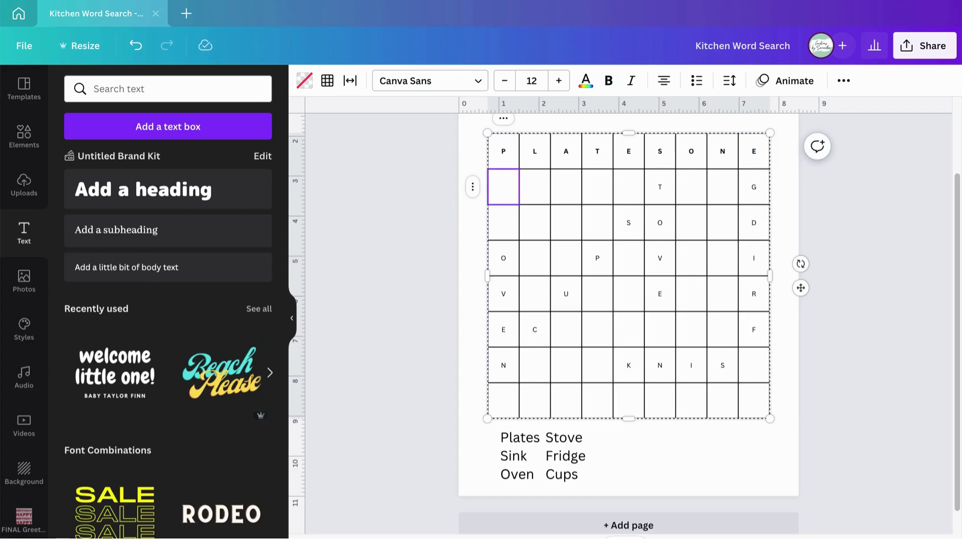
Fill the empty cells of the table's second row with the letters U, R, B, J, R, L and E.
click(534, 187)
text(RT)
click(566, 187)
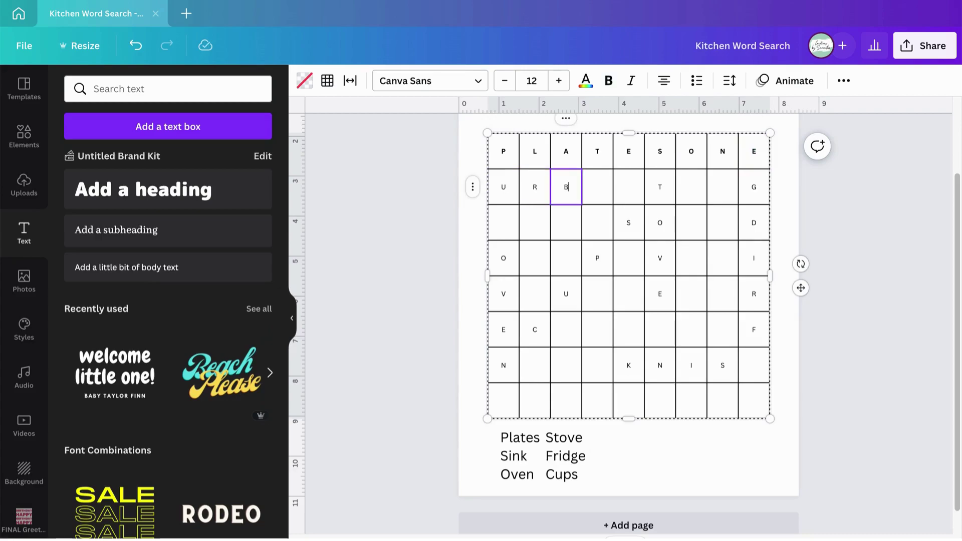
click(597, 187)
click(628, 187)
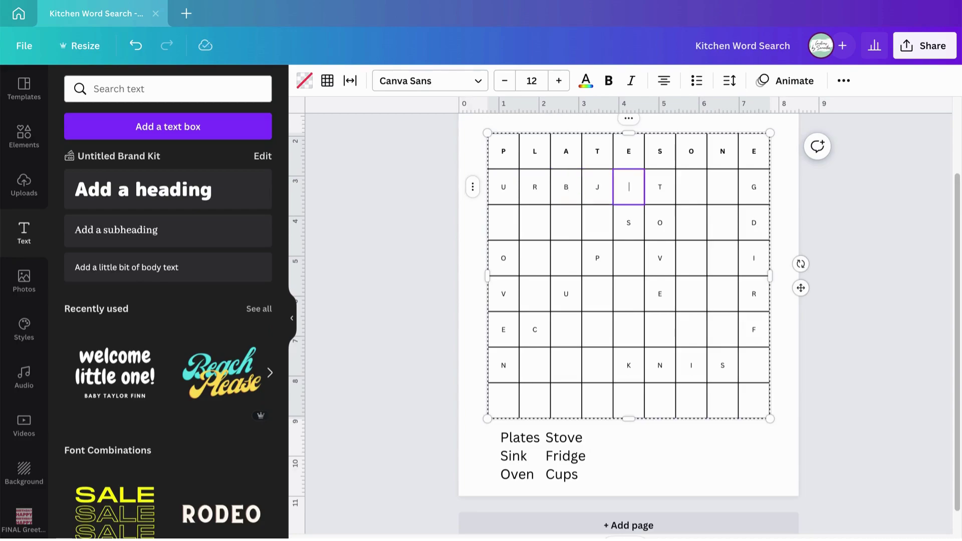
click(660, 186)
click(690, 187)
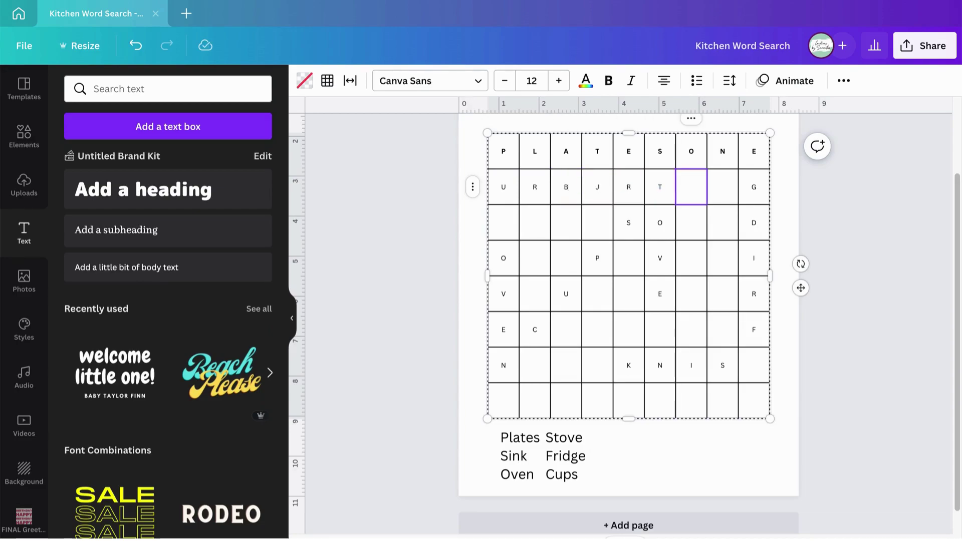
text(L)
click(722, 187)
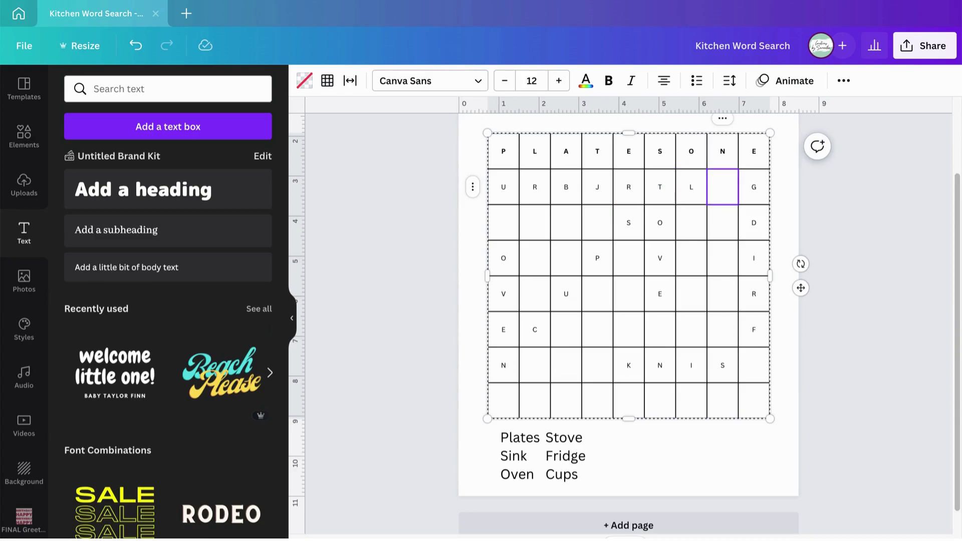
text(E)
Fill the empty cells of the third row with the letters Q, R, V, T, J and M.
key(Tab)
key(Tab)
text(Q)
key(Tab)
key(Tab)
key(Tab)
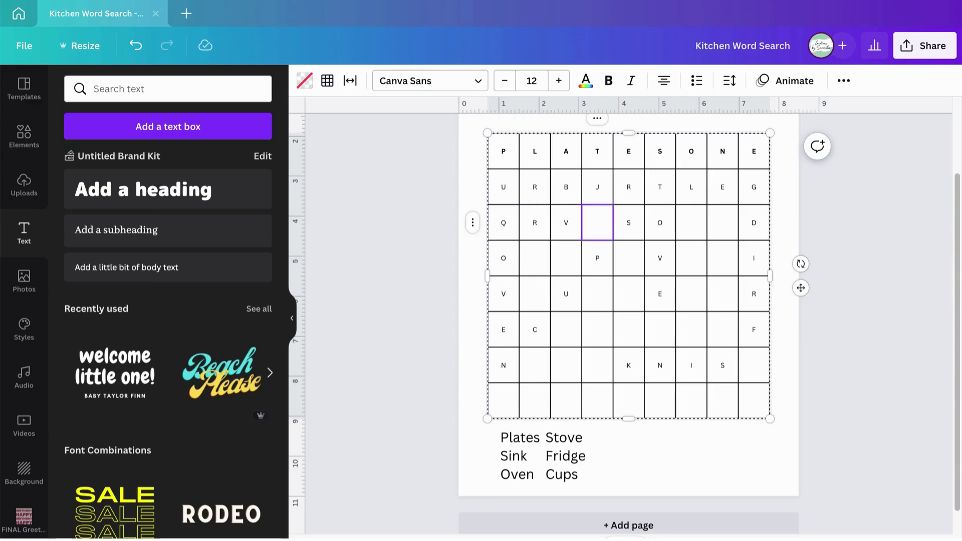
key(Tab)
key(Tab)
key(Tab)
key(Tab)
key(Tab)
Fill the empty cells of the fourth row with the letters U, S, C, N and T.
key(Tab)
key(Tab)
text(U)
key(Tab)
text(S)
key(Tab)
key(Tab)
text(C)
key(Tab)
key(Tab)
text(N)
key(Tab)
text(T)
key(Tab)
Fill the empty cells of the fifth row with the letters E, K, B, D and G.
key(Tab)
key(Tab)
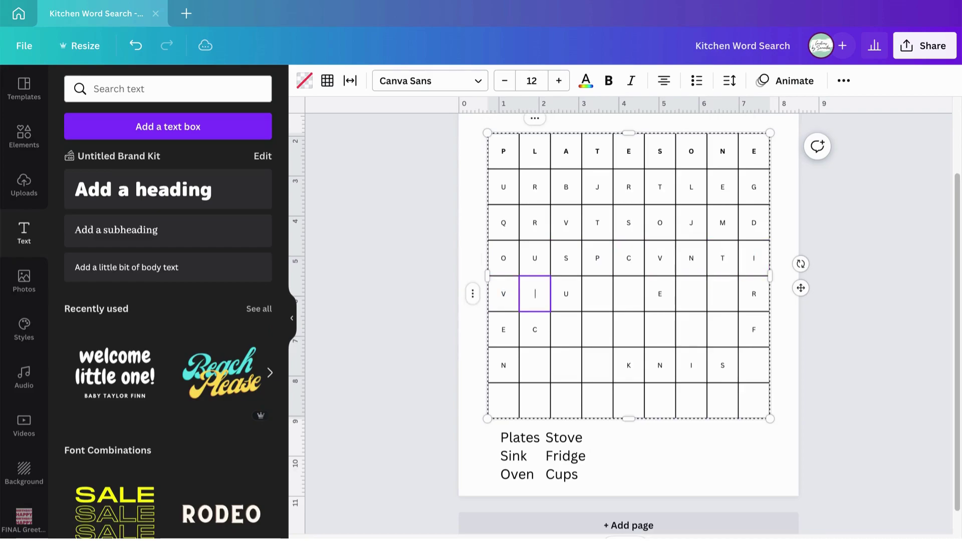
text(E)
key(Tab)
key(Tab)
text(K)
key(Tab)
text(B)
key(Tab)
key(Tab)
text(D)
key(Tab)
text(G)
key(Tab)
key(Tab)
Fill the empty cells of the sixth row with the letters K, M, R, L, C and G.
key(Tab)
key(Tab)
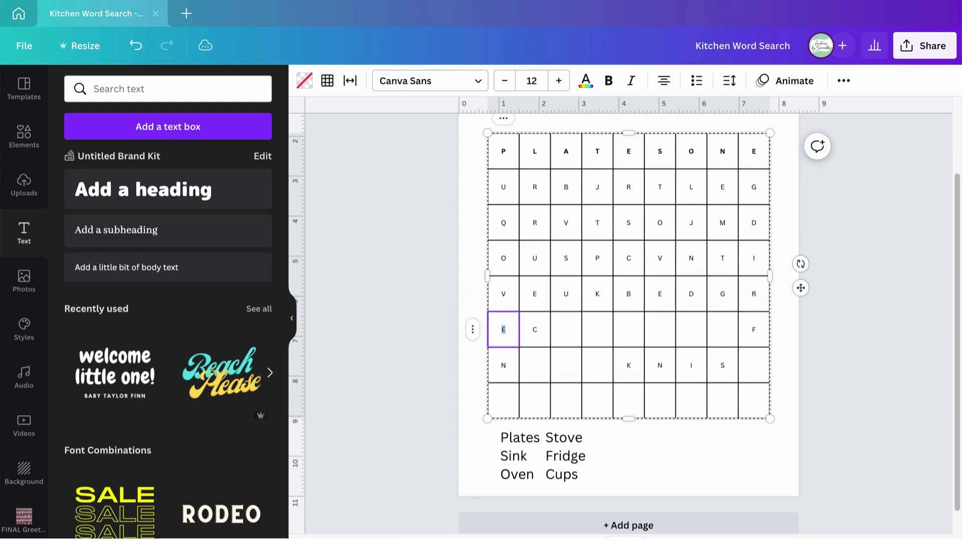
text(K)
key(Tab)
text(M)
key(Tab)
text(R)
key(Tab)
key(Tab)
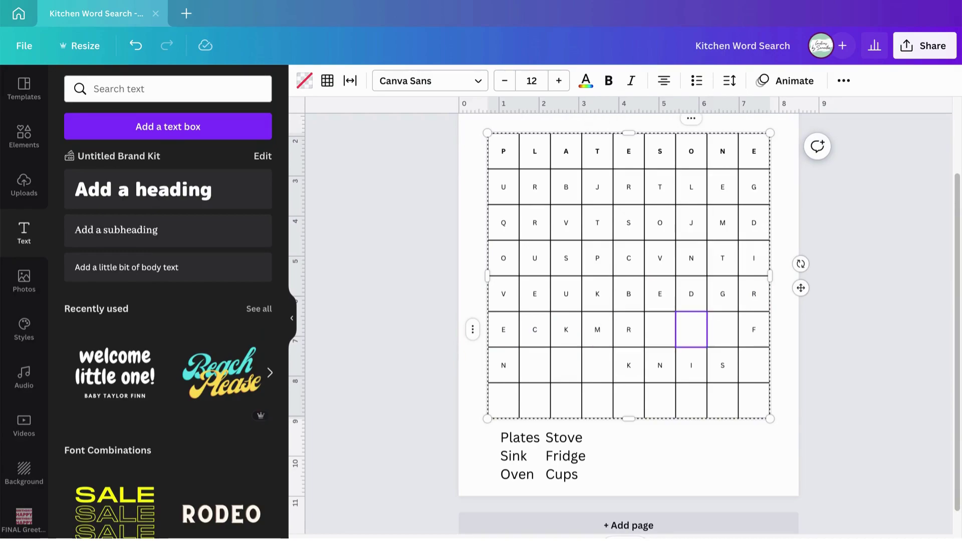
click(660, 329)
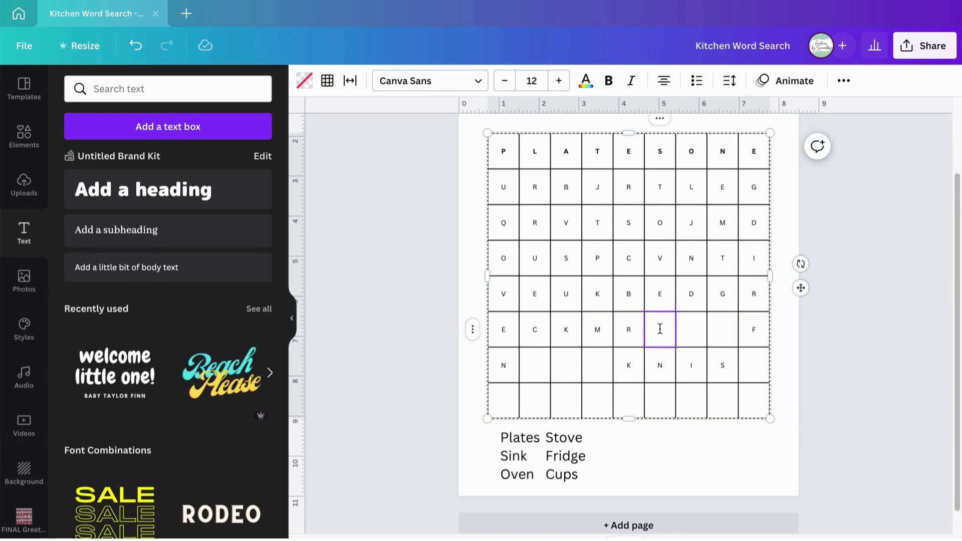
key(Tab)
text(C)
key(Tab)
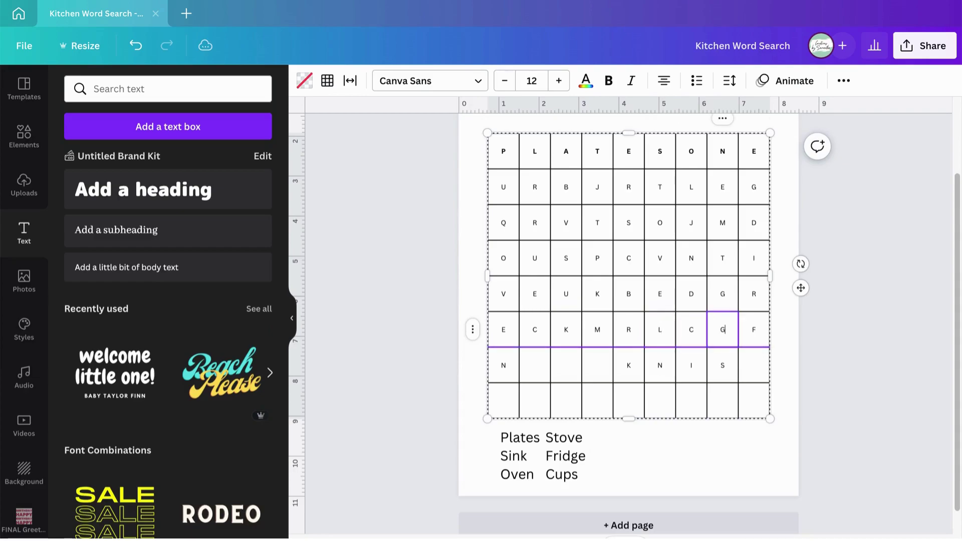
key(Tab)
Fill the empty cells of the seventh row with I, M, K and A, keeping a single letter in each cell.
key(Tab)
key(Tab)
text(I)
key(Tab)
text(K)
key(Tab)
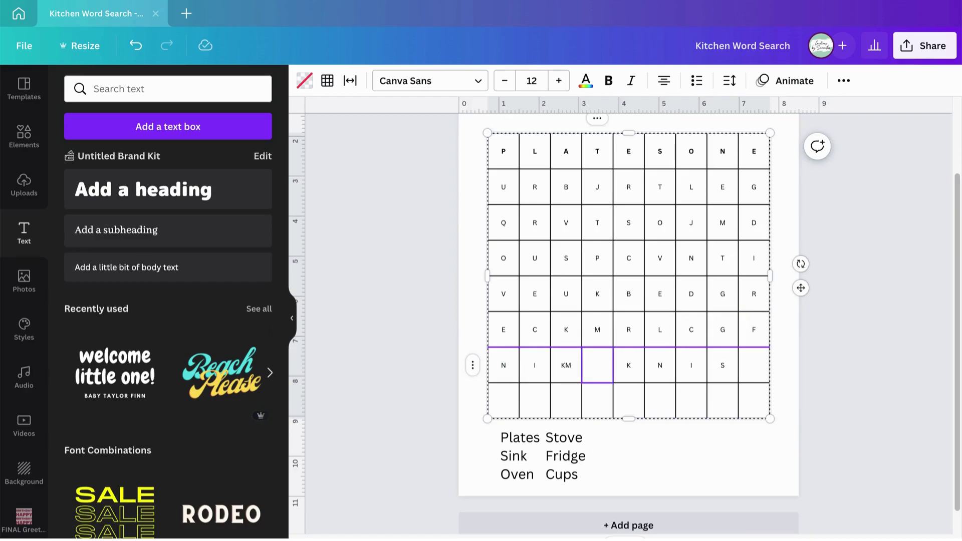
text(K)
click(570, 363)
double_click(570, 363)
text(M)
key(Tab)
key(Tab)
key(Tab)
key(Tab)
key(Tab)
key(Tab)
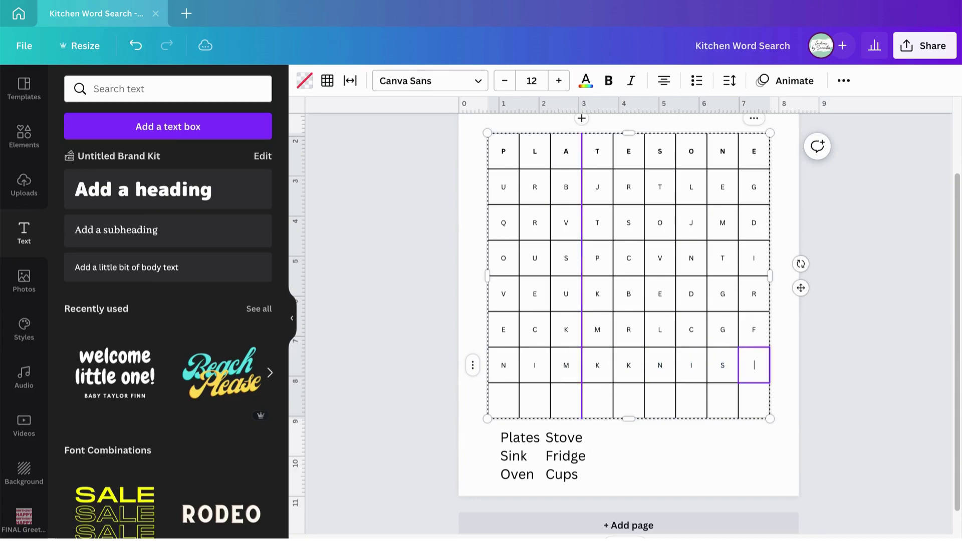
text(A)
Fill the eighth row with the letters Z, C, B, J, K, M, R, E and N, and deselect the table.
key(Tab)
text(Z)
key(Tab)
text(C)
key(Tab)
text(B)
key(Tab)
text(J)
key(Tab)
text(K)
key(Tab)
text(M)
key(Tab)
text(RT)
key(BackSpace)
key(Tab)
text(E)
key(Tab)
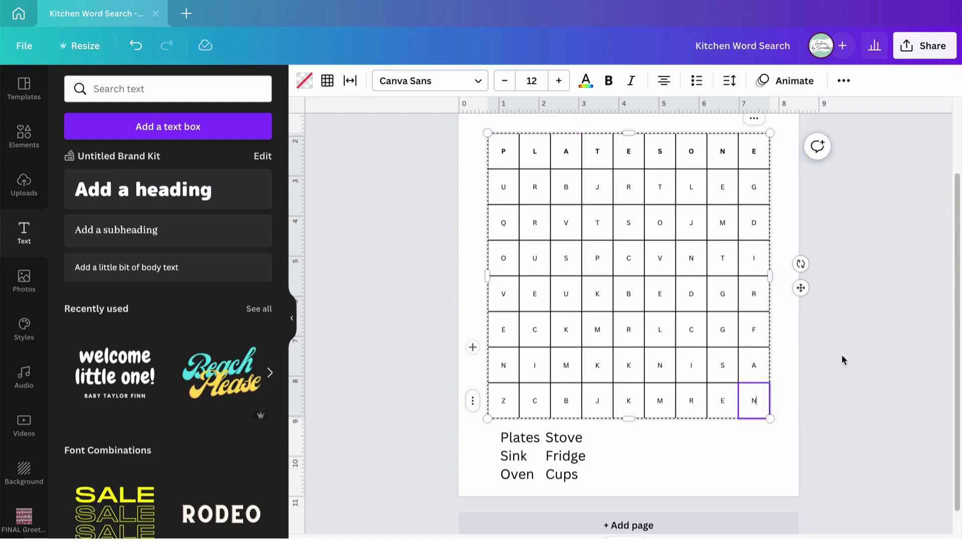
click(862, 357)
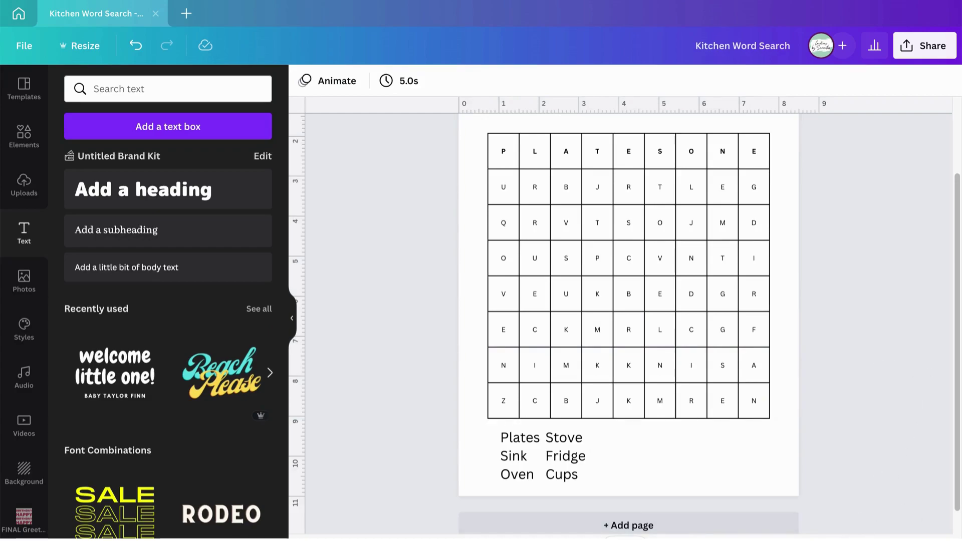
Select the whole table and set the colour of all its borders to white.
key(ctrl+minus)
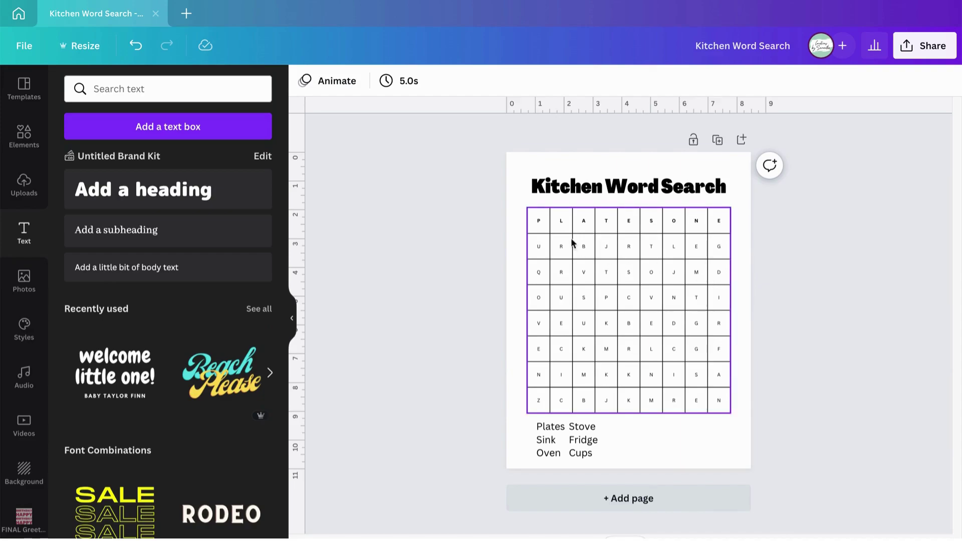
drag(479, 207, 773, 412)
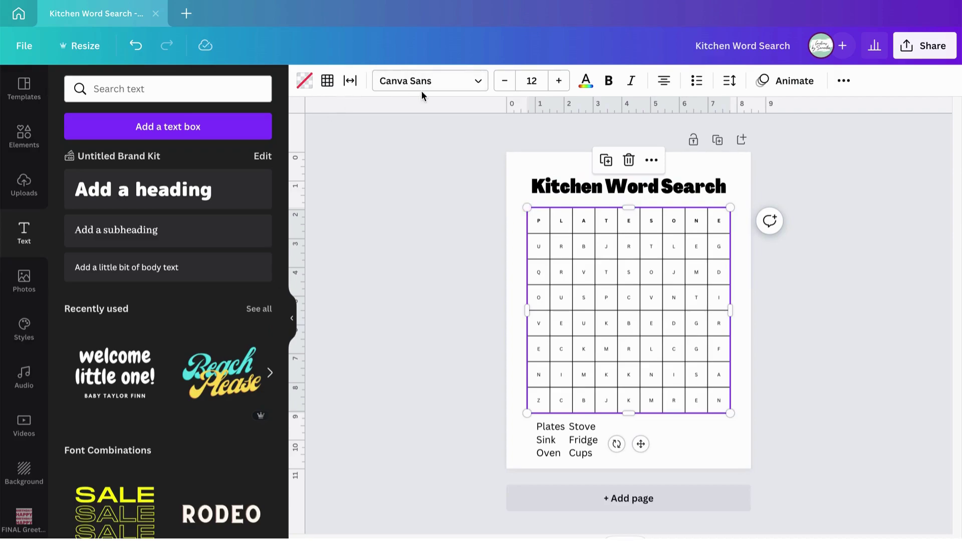
click(328, 81)
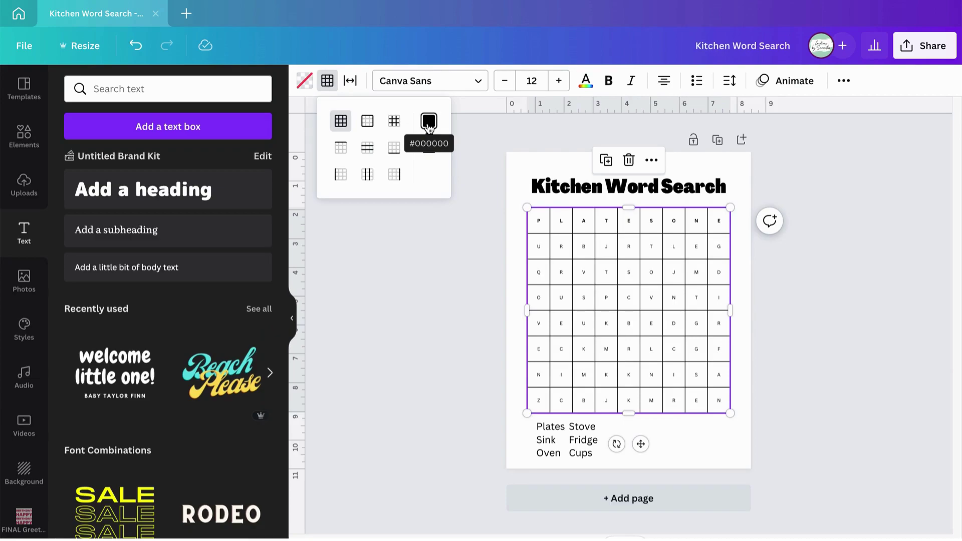
click(428, 121)
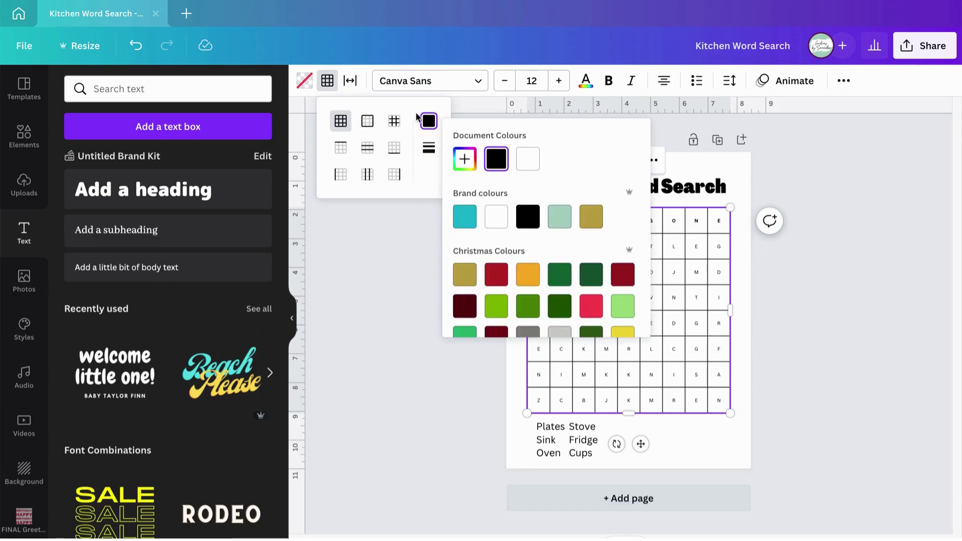
click(528, 168)
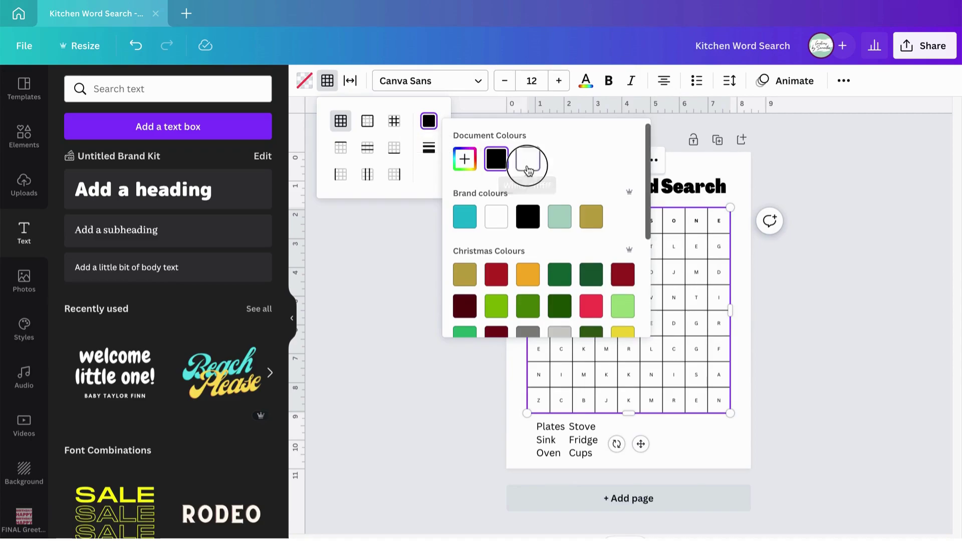
click(798, 273)
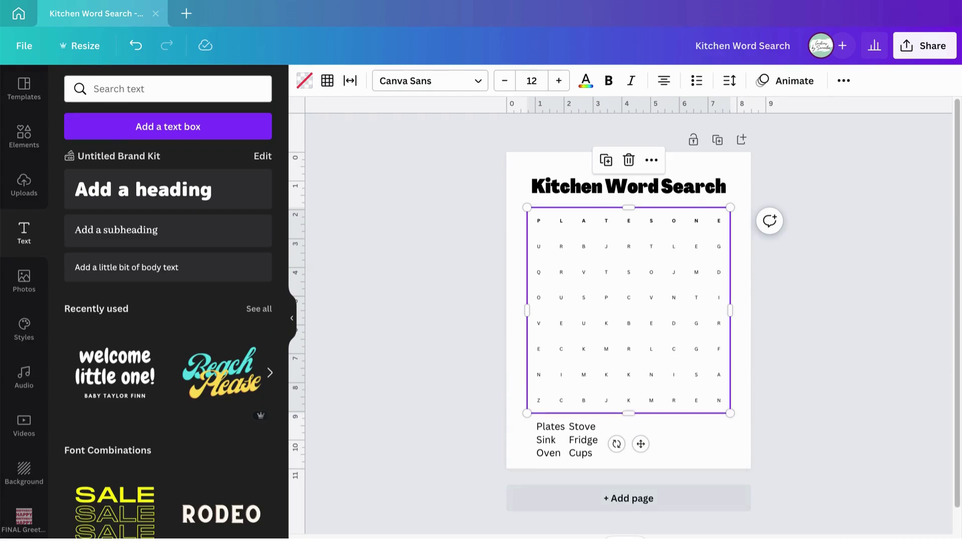
Keep the table spacing at 0 and shrink the letter table to about 7.1 wide by 6.2 high.
scroll(629, 310, up, 3)
scroll(628, 311, up, 2)
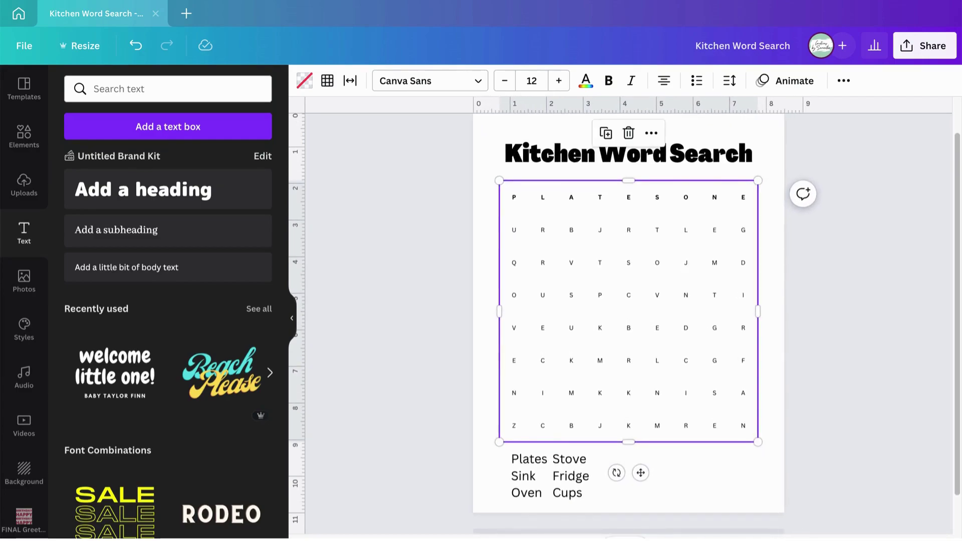
scroll(628, 311, up, 1)
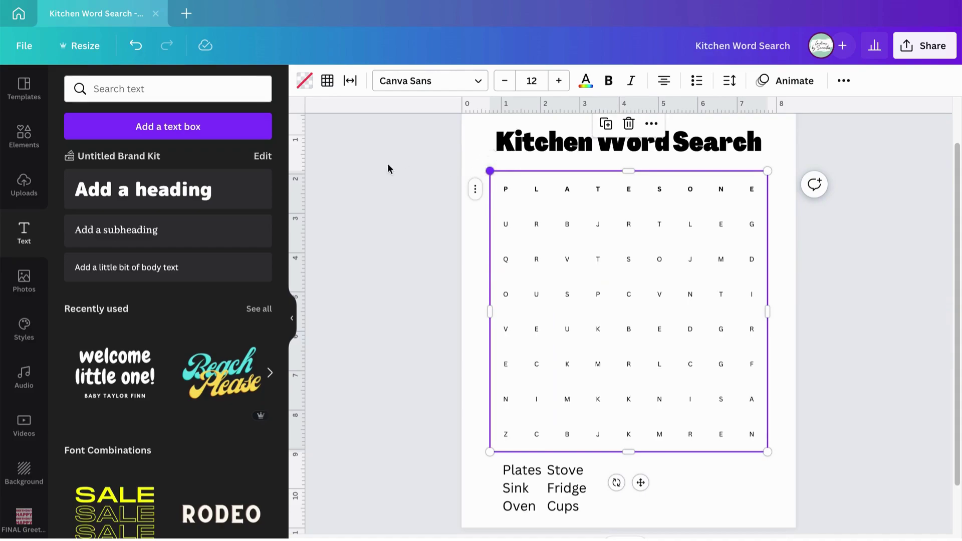
click(354, 87)
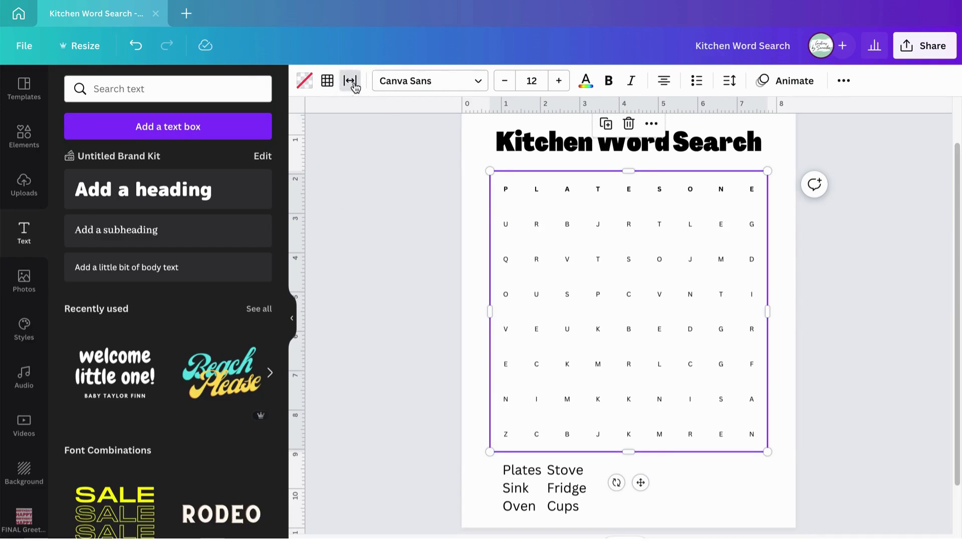
drag(362, 139, 318, 137)
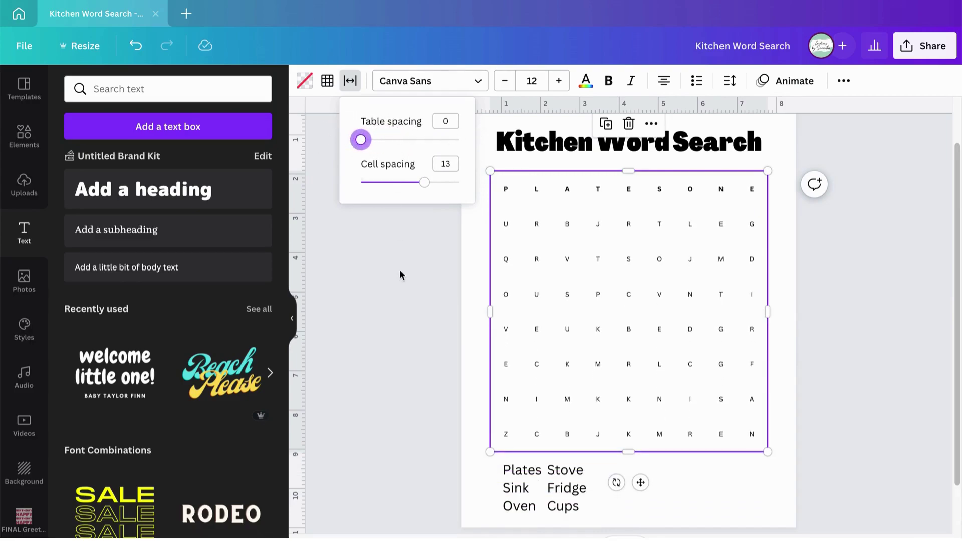
click(403, 315)
drag(490, 451, 490, 413)
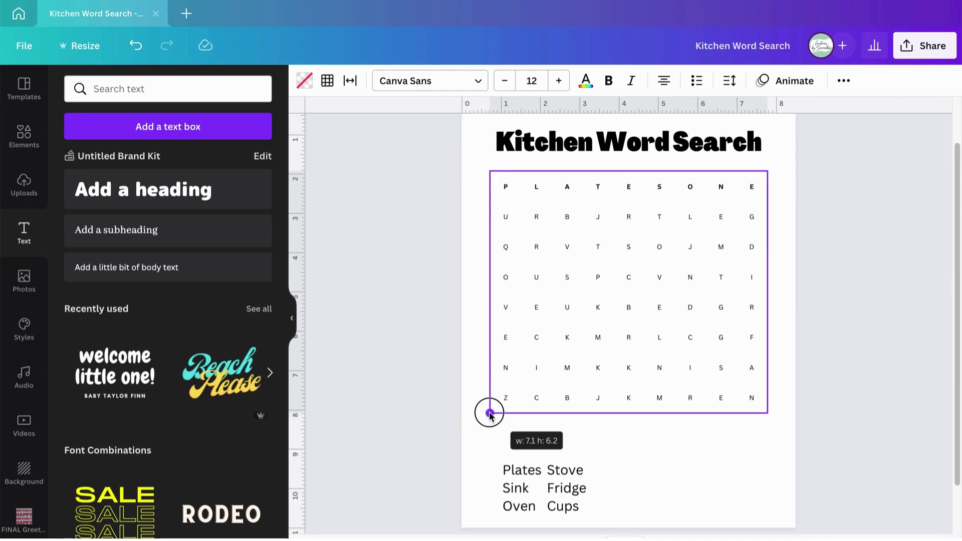
drag(490, 413, 490, 414)
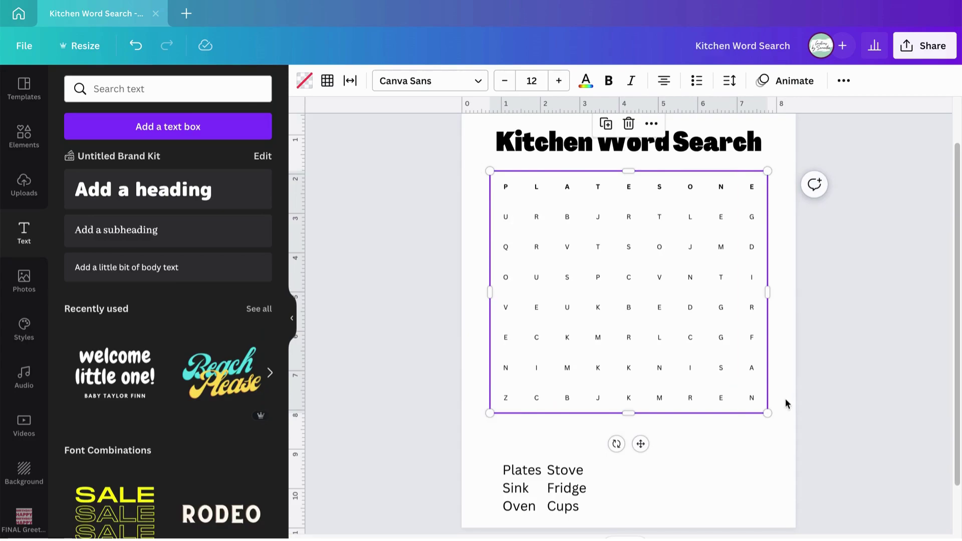
Set the table spacing to 15, then widen the table slightly and reduce its height from the lower corner.
click(350, 81)
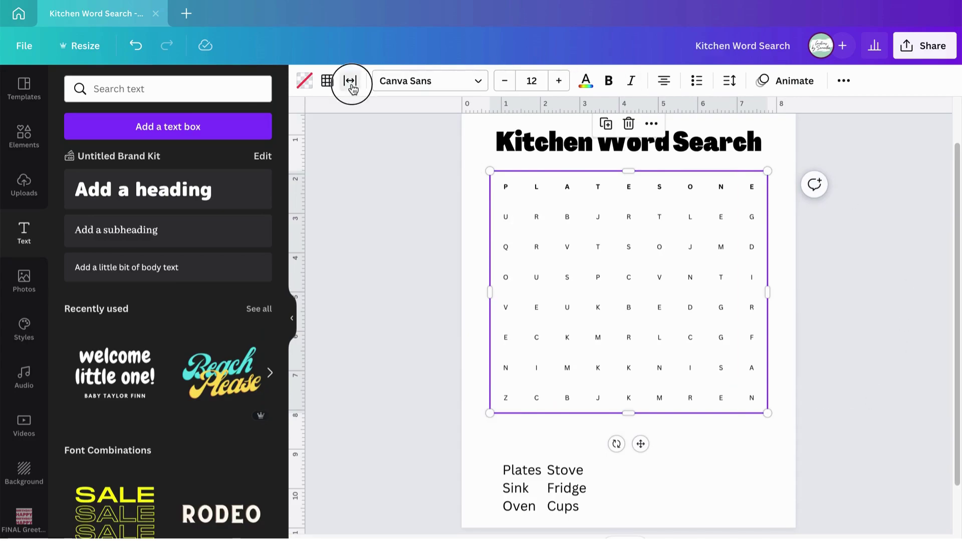
drag(362, 140, 436, 145)
drag(491, 454, 485, 404)
drag(484, 401, 486, 401)
Set the table spacing to 12 with the cell spacing kept at 13, and deselect the table.
click(349, 80)
mouse_move(425, 182)
mouse_down()
mouse_move(404, 183)
mouse_move(425, 186)
mouse_up()
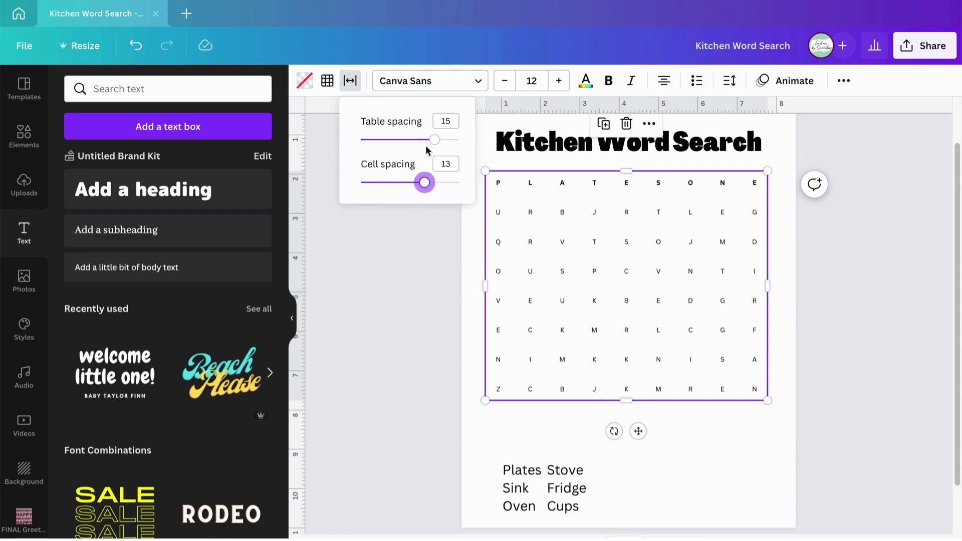
mouse_move(437, 141)
mouse_down()
mouse_move(408, 142)
mouse_move(420, 146)
mouse_up()
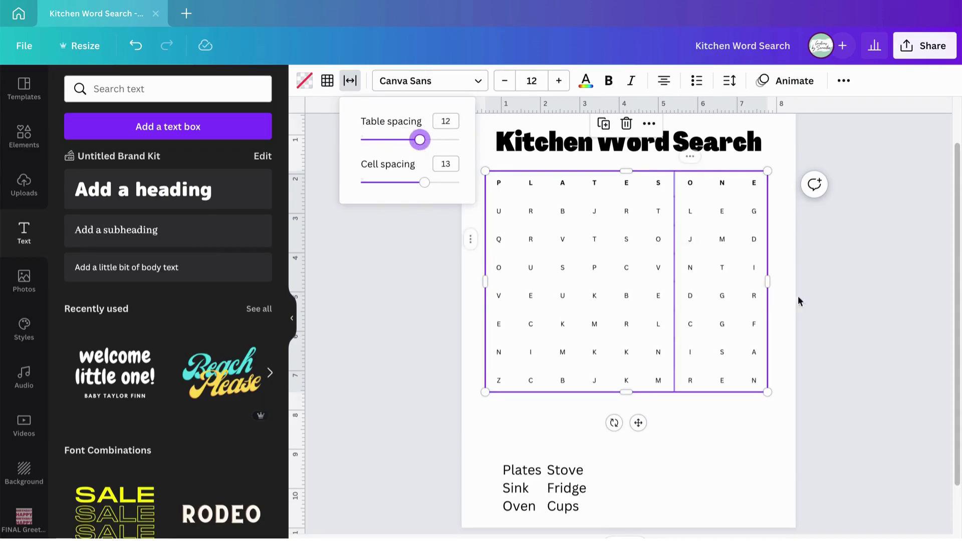
click(869, 308)
click(845, 408)
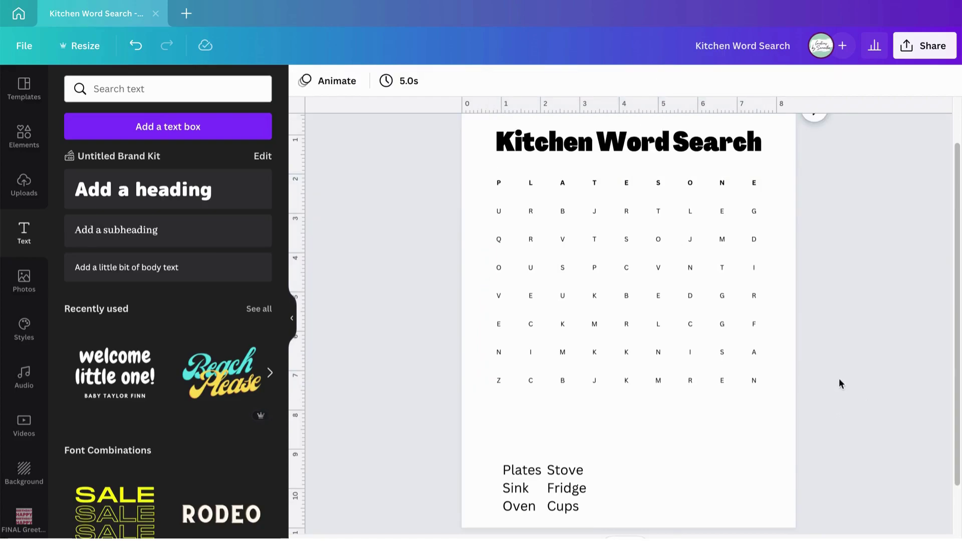
scroll(701, 225, up, 1)
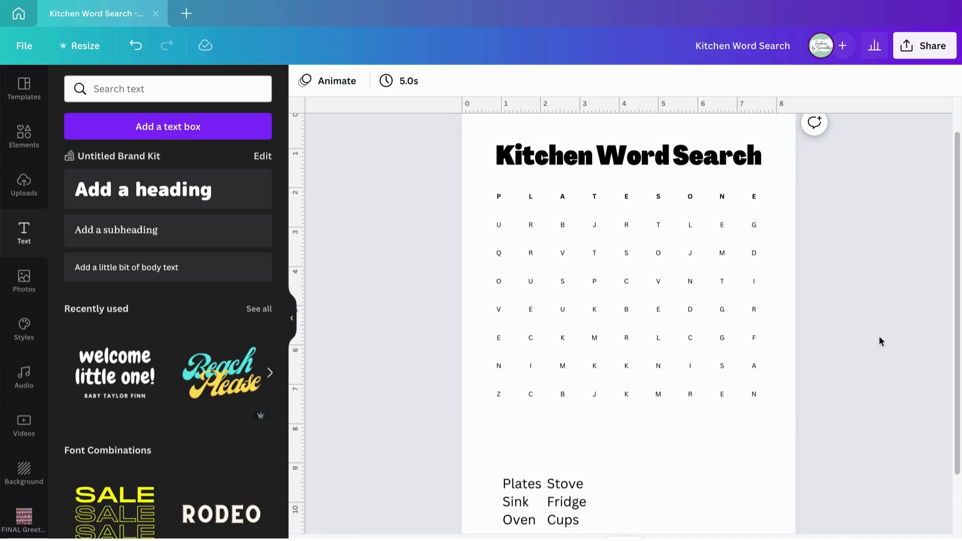
Select the whole letter table and remove the bold formatting so every row has regular weight.
click(738, 401)
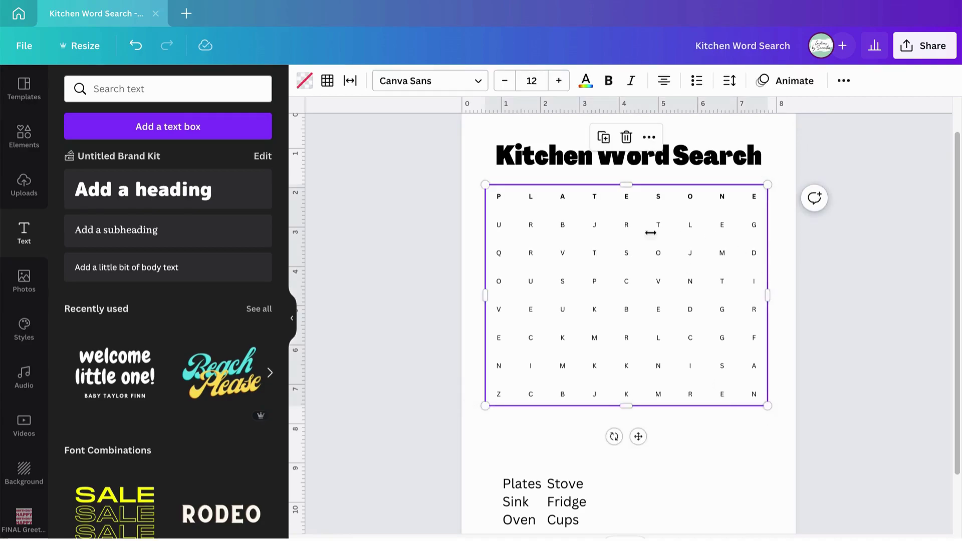
click(608, 81)
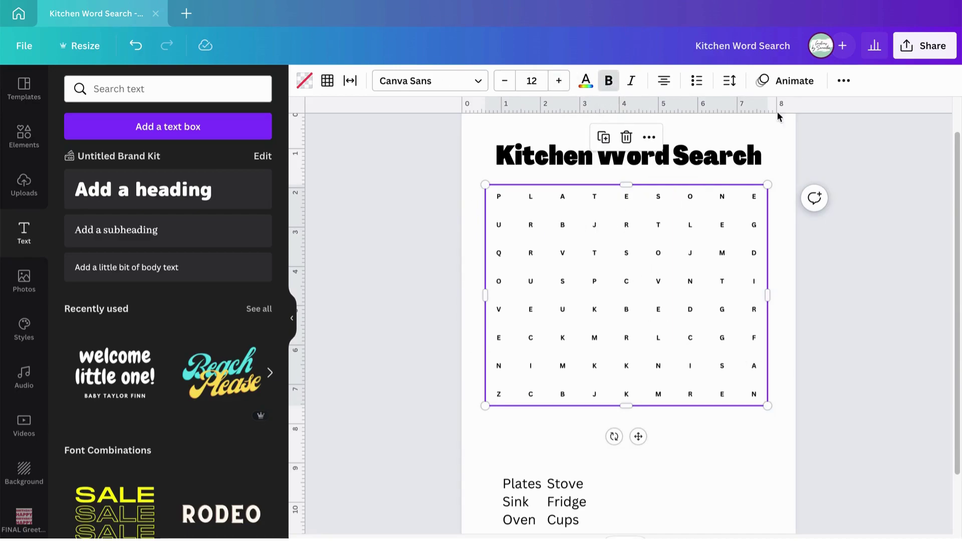
click(609, 82)
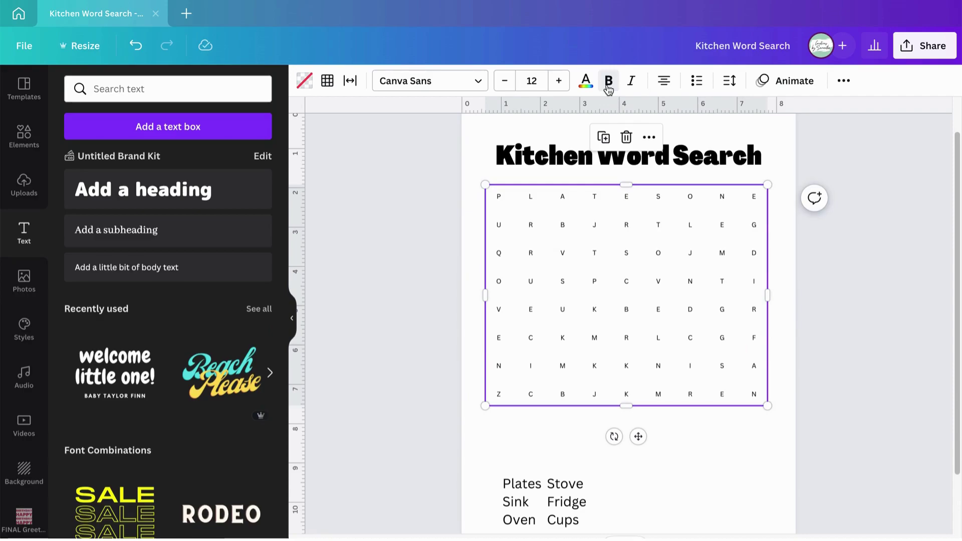
Try pink as the colour of the grid letters, then set them back to black.
click(595, 88)
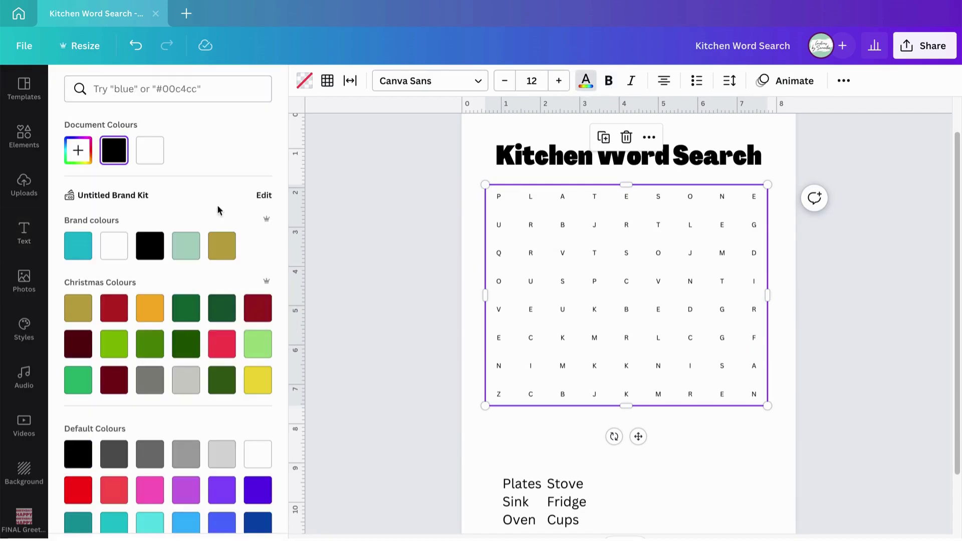
click(145, 487)
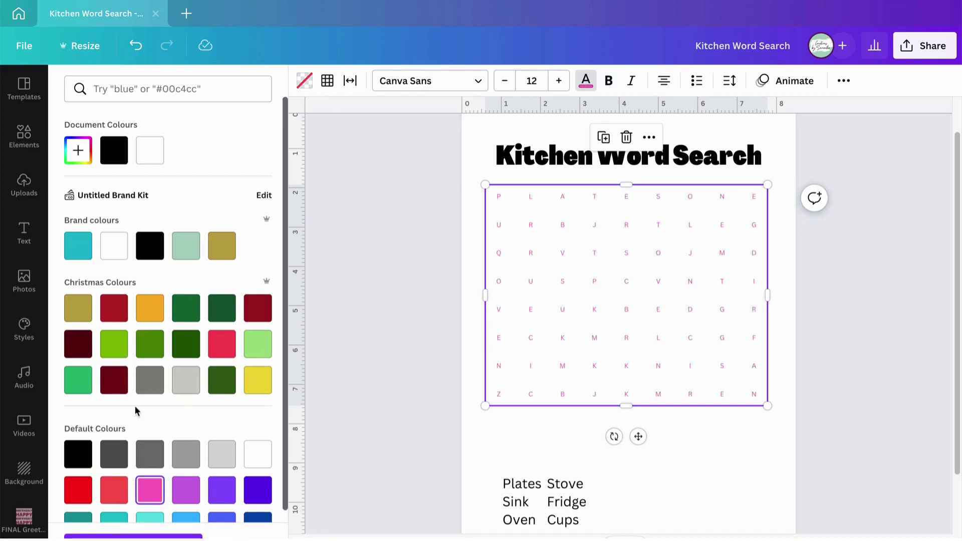
click(126, 150)
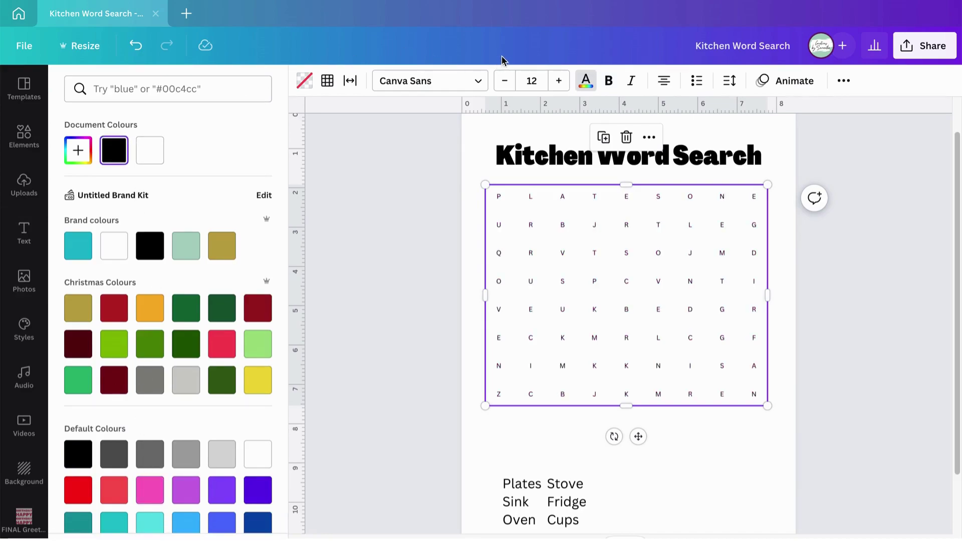
Make the grid letters bold and change their font to Aileron Heavy.
click(631, 83)
click(629, 88)
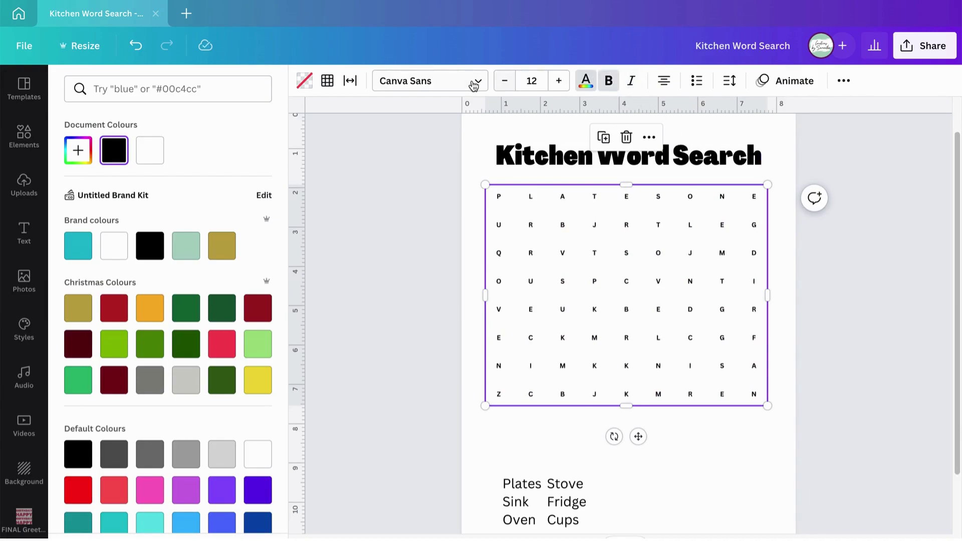
click(443, 84)
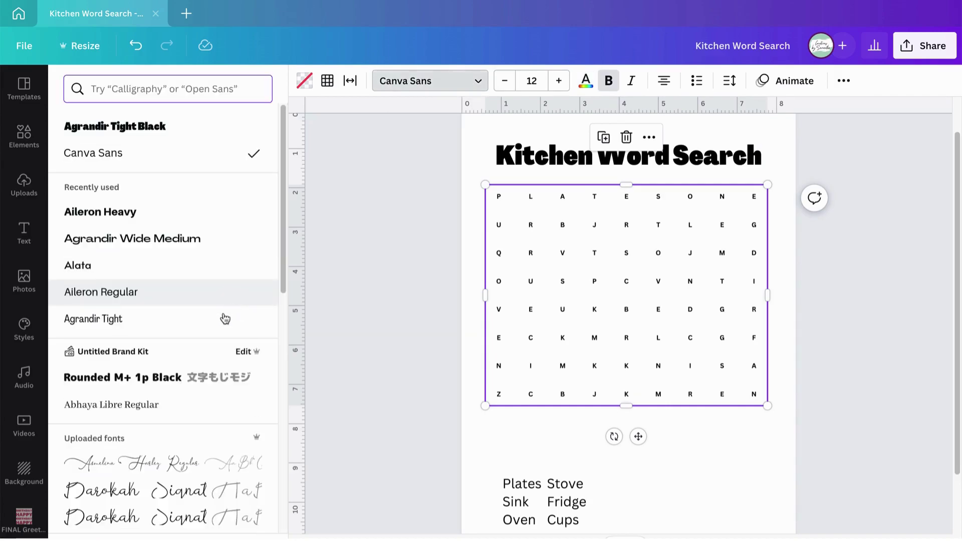
scroll(191, 340, down, 1)
click(125, 185)
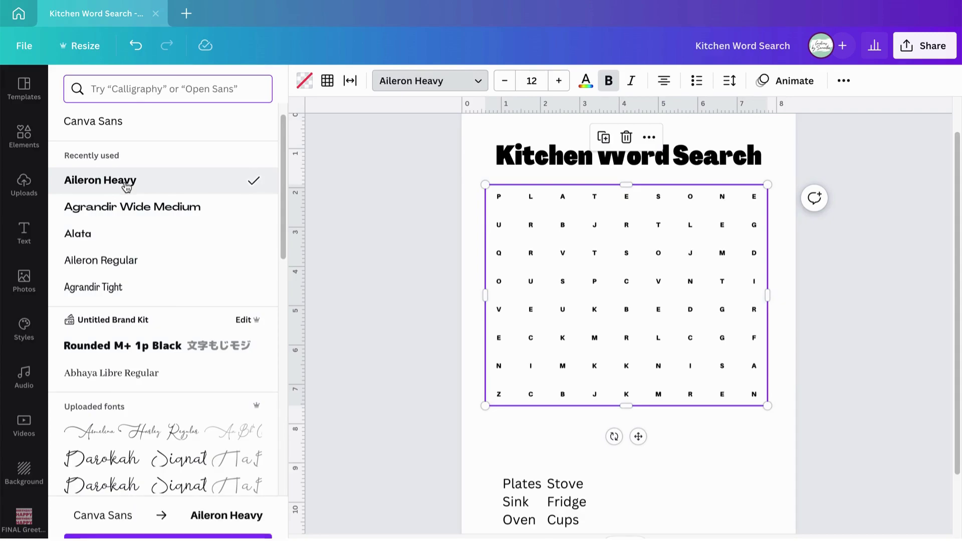
Increase the grid letters' font size to 14 and move the table about half an inch down the page.
click(557, 88)
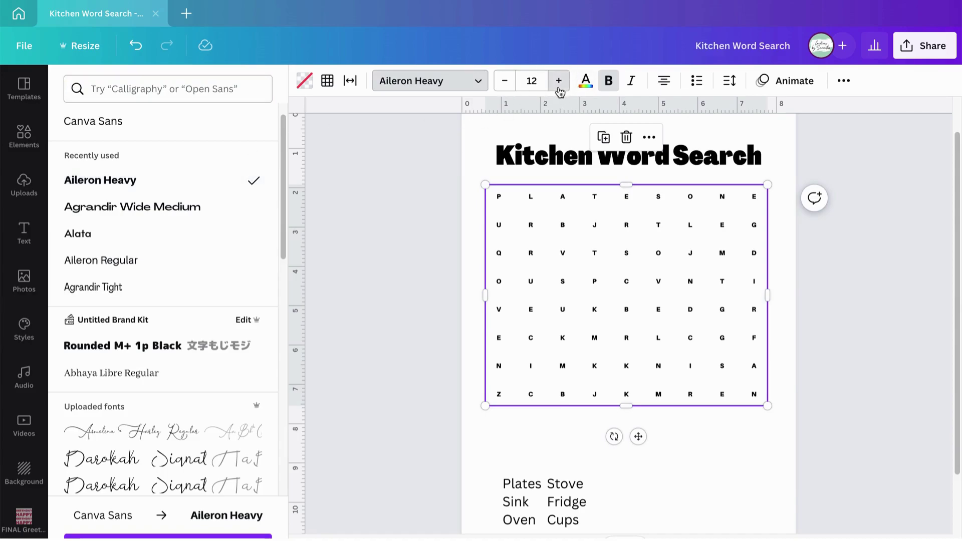
click(557, 88)
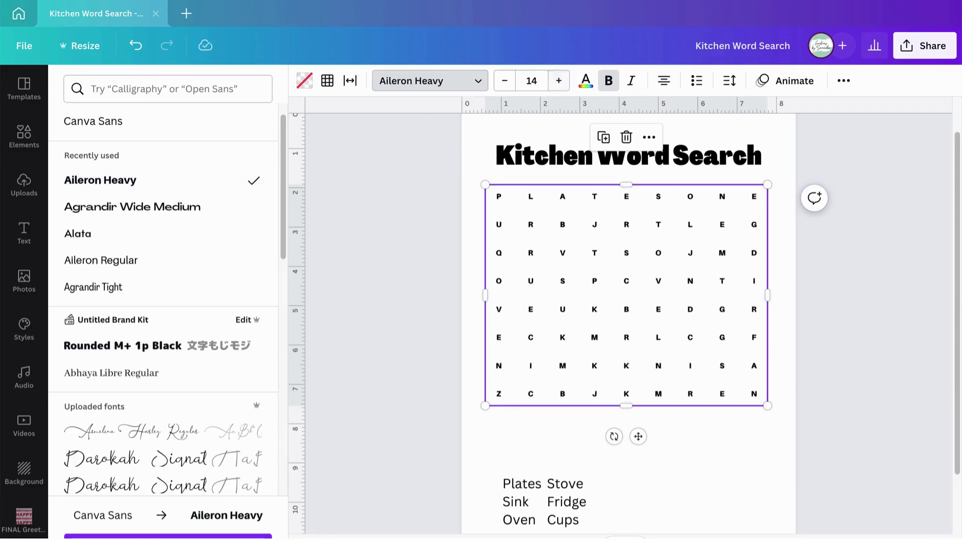
click(895, 366)
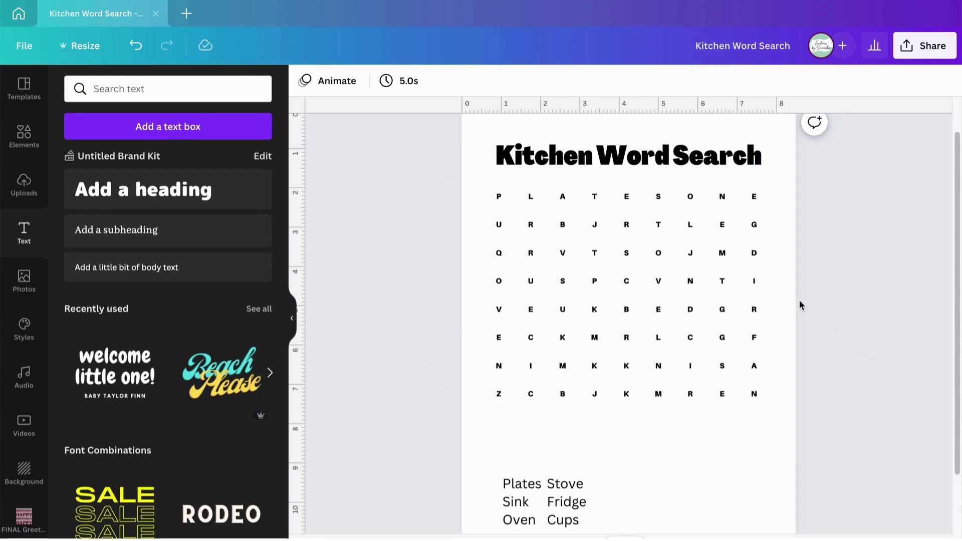
drag(668, 305, 668, 316)
click(863, 307)
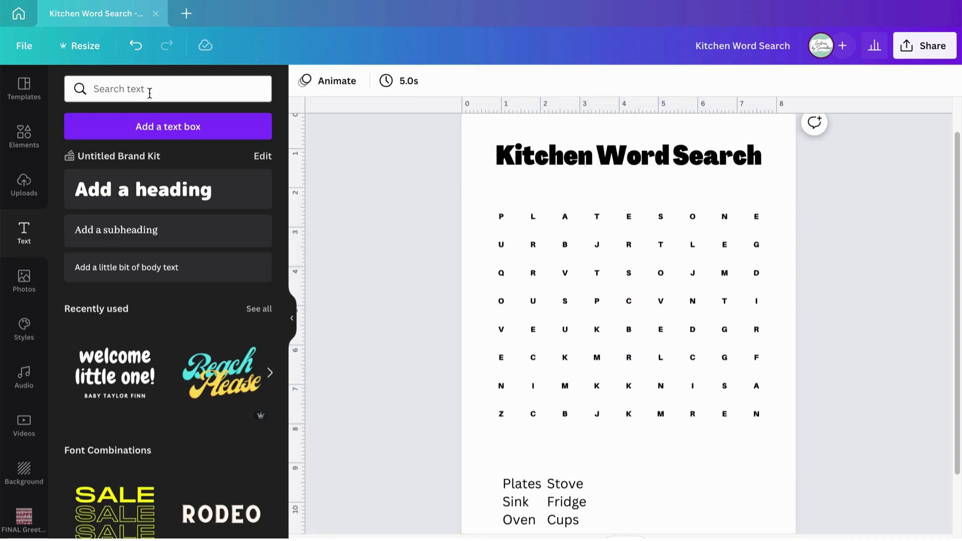
Add a rounded square from the lines and shapes collection to the page.
click(25, 132)
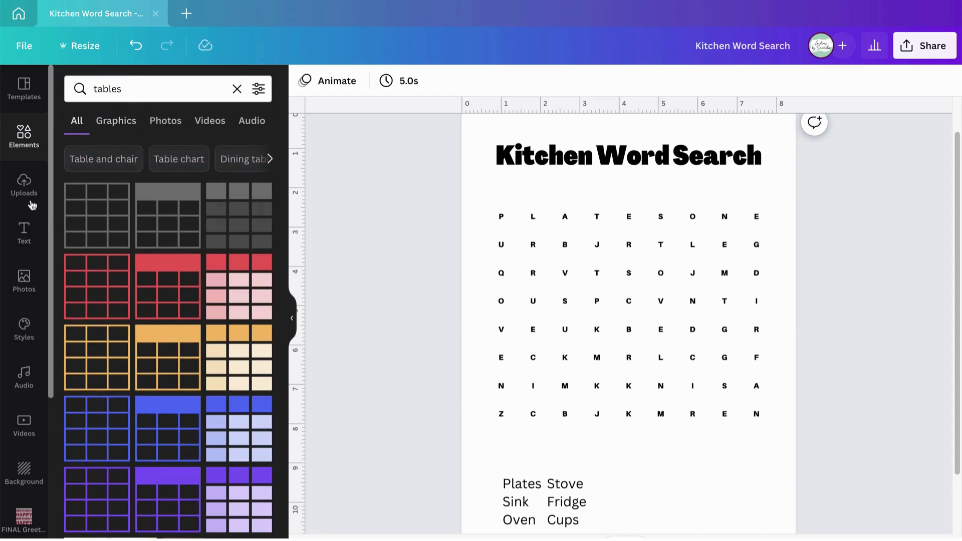
click(25, 134)
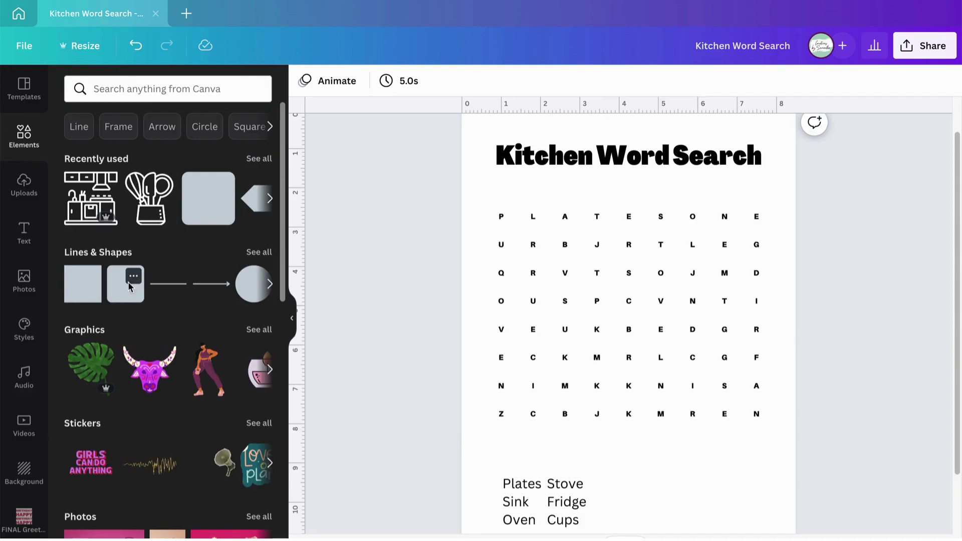
click(129, 281)
click(120, 282)
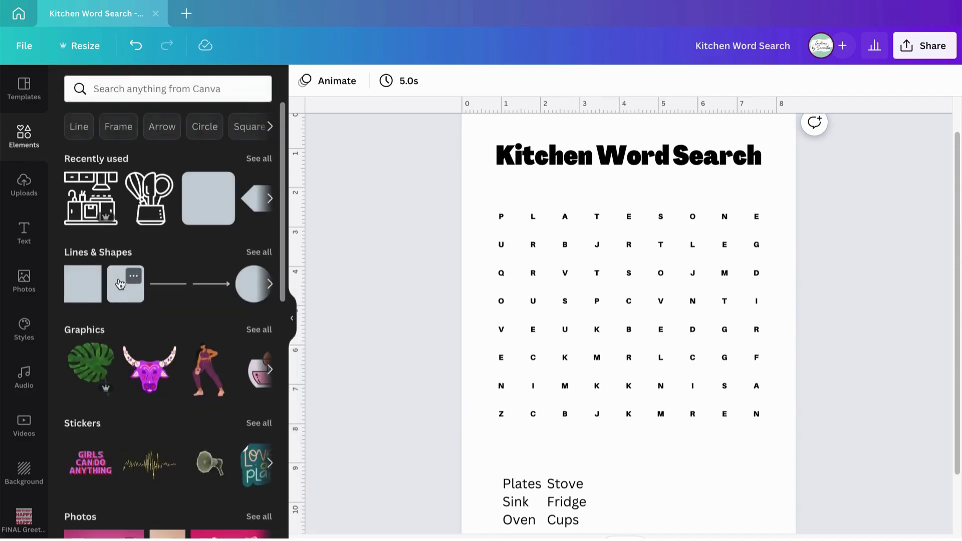
click(120, 285)
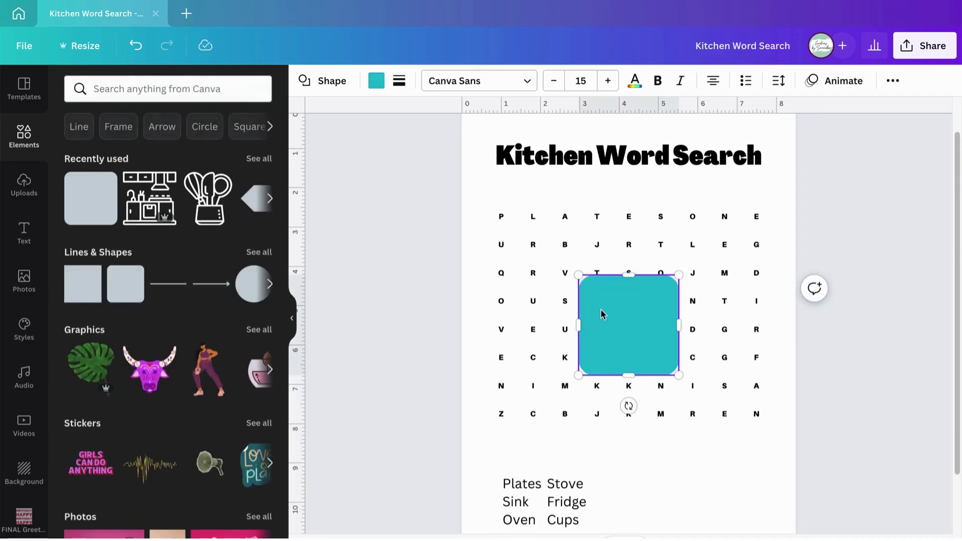
click(575, 292)
click(845, 313)
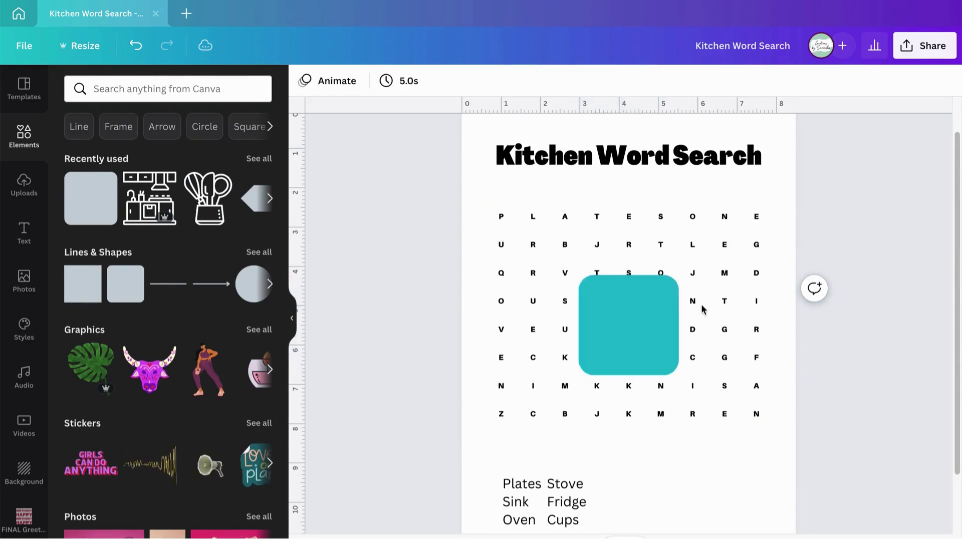
Move the rounded square to the grid's upper-left corner and send it backward behind the letter table.
click(574, 291)
drag(574, 291, 521, 233)
click(892, 81)
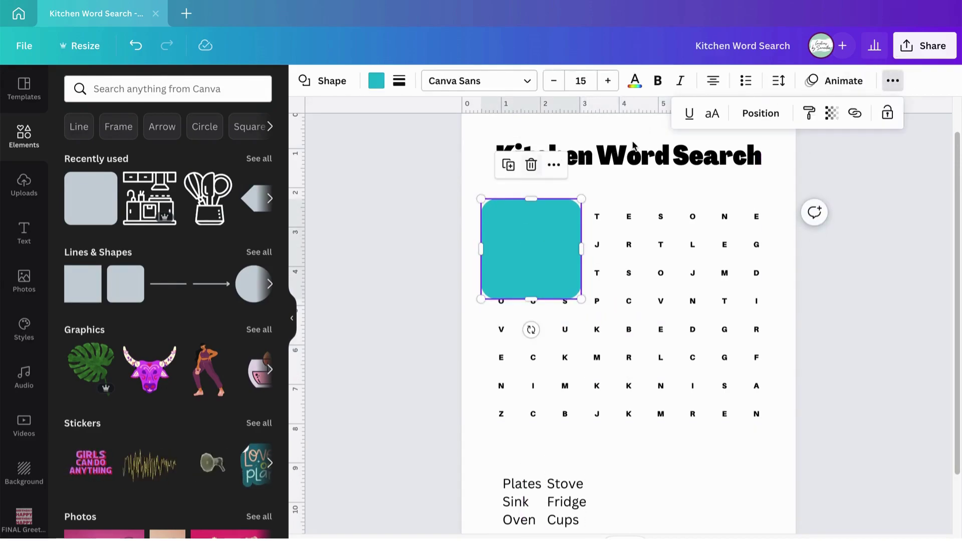
click(772, 122)
click(698, 152)
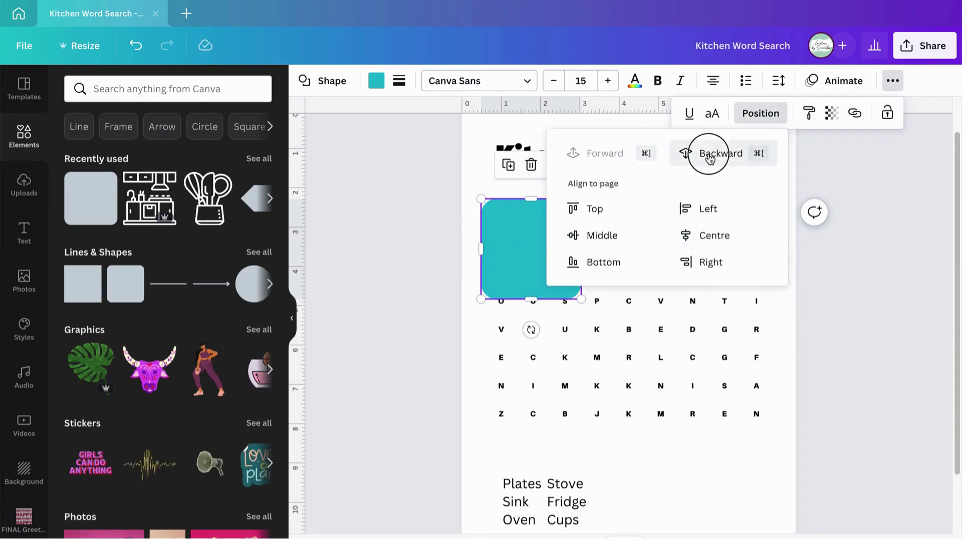
key(Escape)
Stretch the rounded shape to about 7.7 by 6.2 inches and centre it around the whole letter grid.
drag(582, 300, 782, 440)
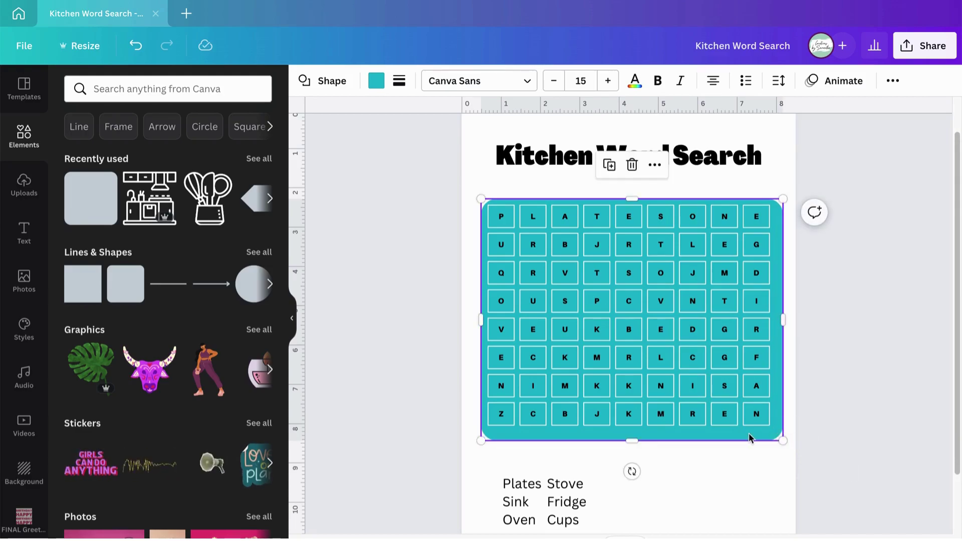
drag(729, 434, 744, 432)
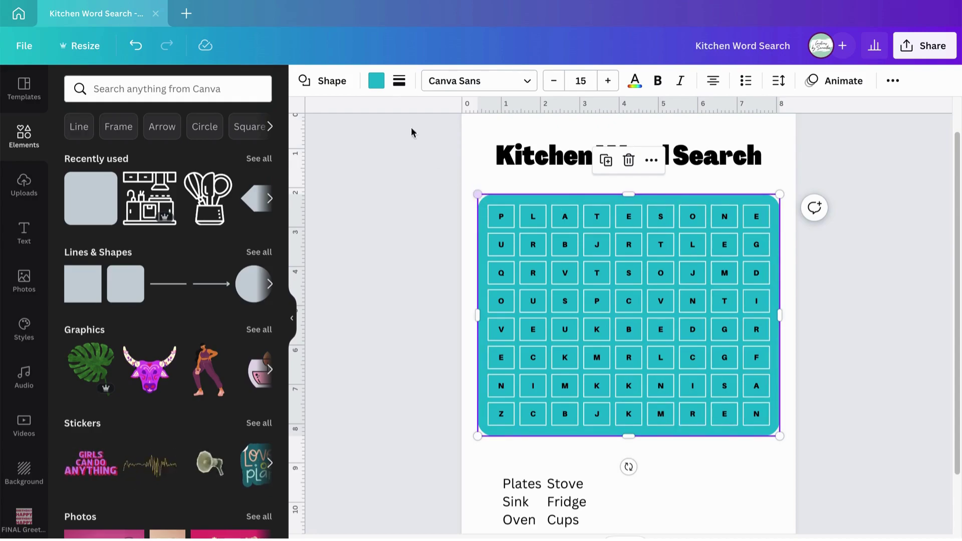
click(884, 299)
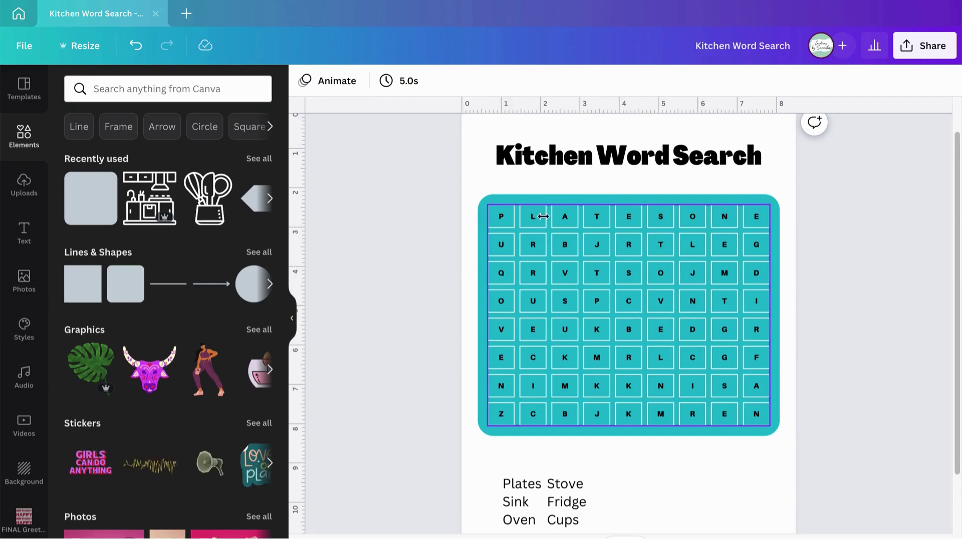
Select the whole letter table and remove all of its cell borders.
click(543, 217)
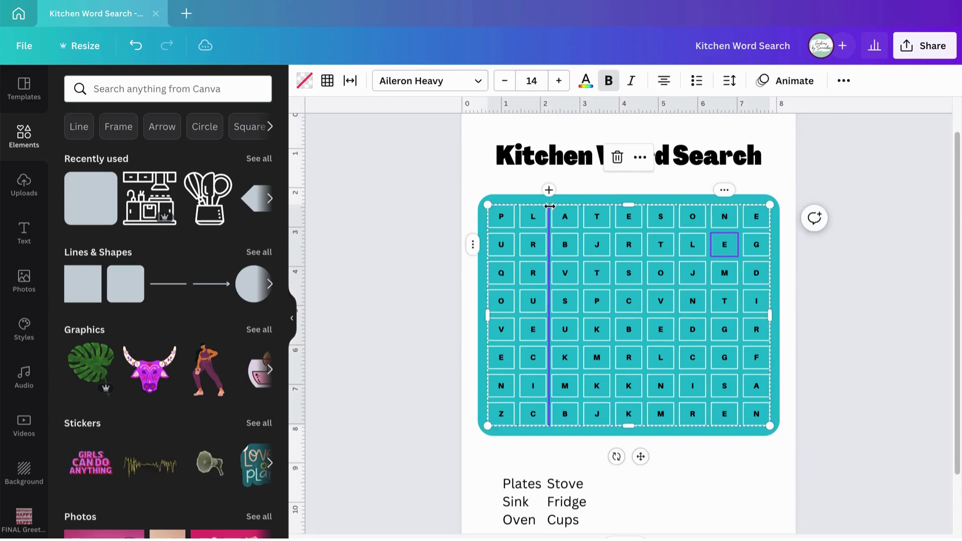
click(488, 204)
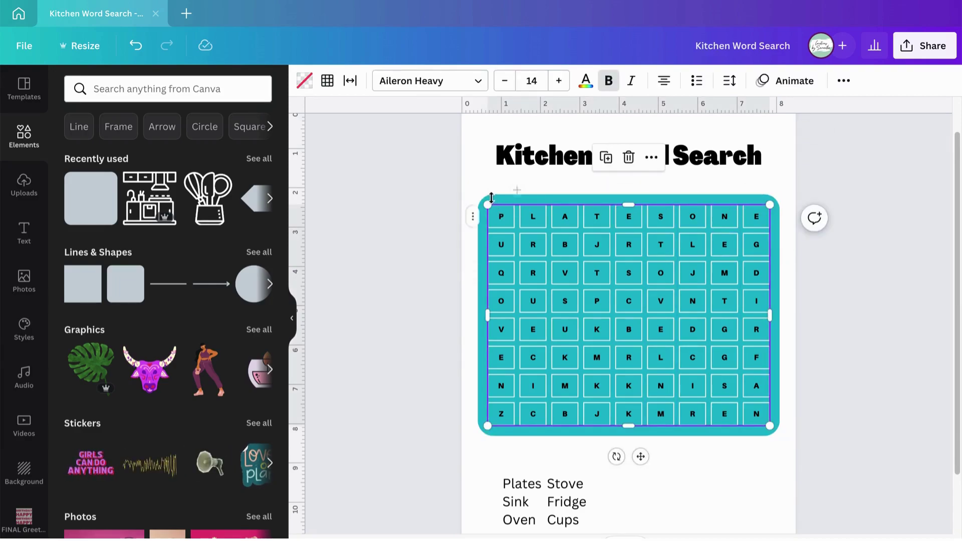
click(327, 80)
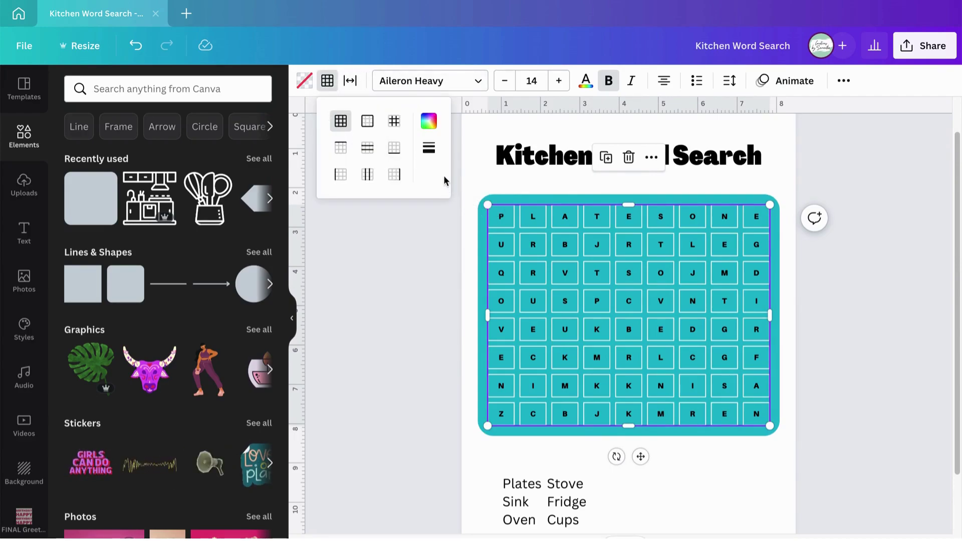
click(434, 157)
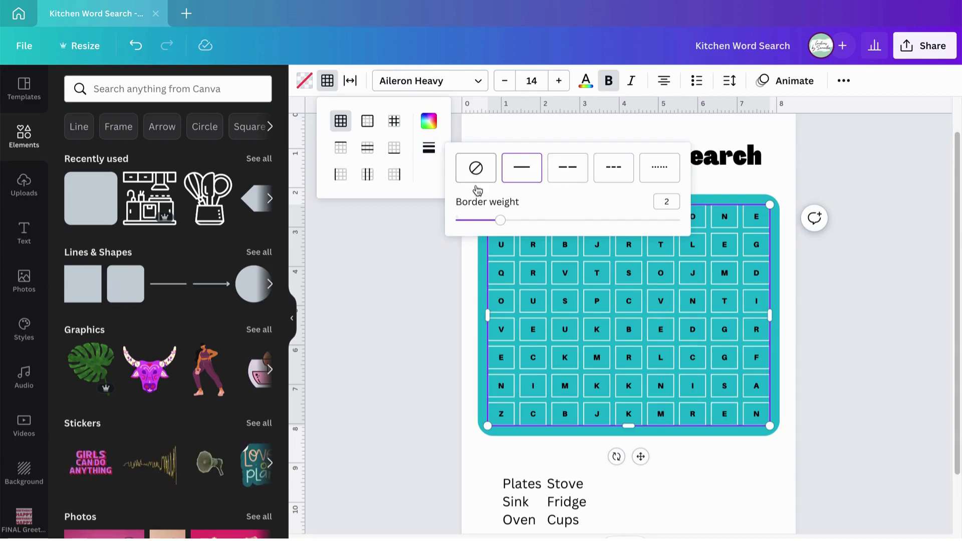
mouse_move(500, 220)
mouse_down()
mouse_move(439, 222)
mouse_move(500, 227)
mouse_up()
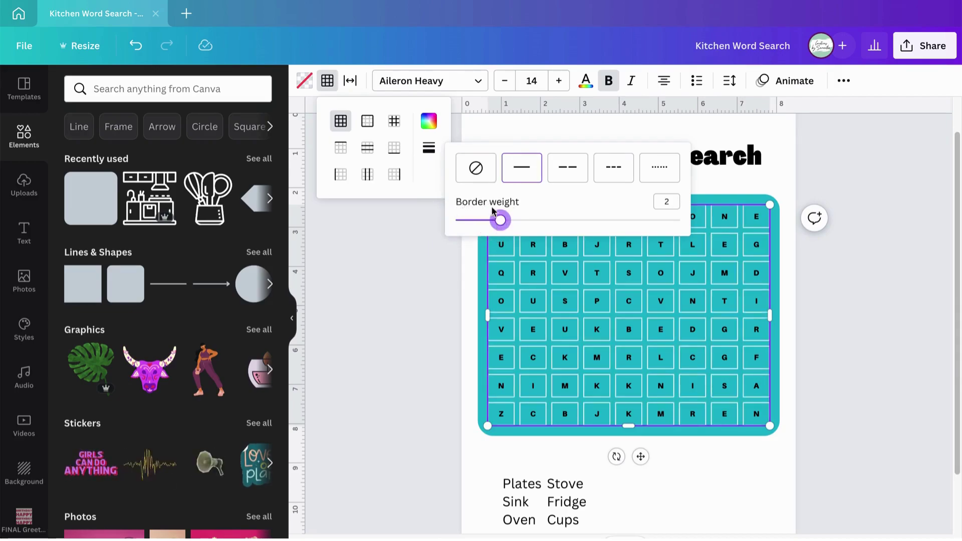
click(476, 169)
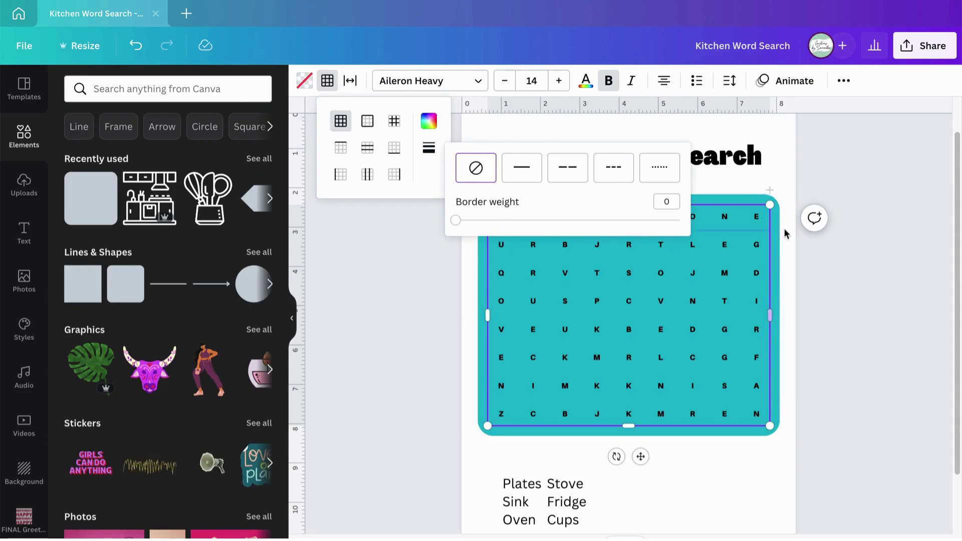
key(Escape)
Select the rounded shape behind the letter grid and set its fill to transparent.
mouse_move(752, 200)
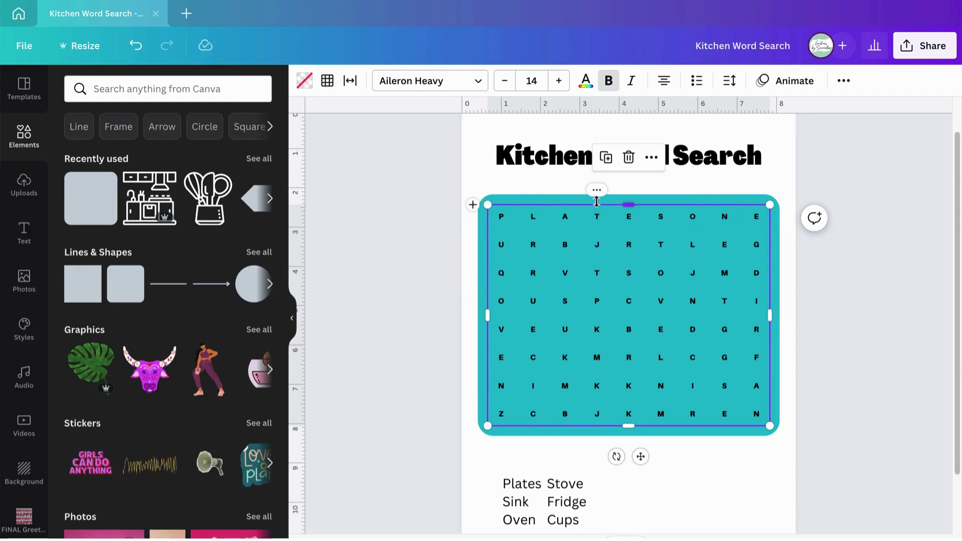
click(545, 197)
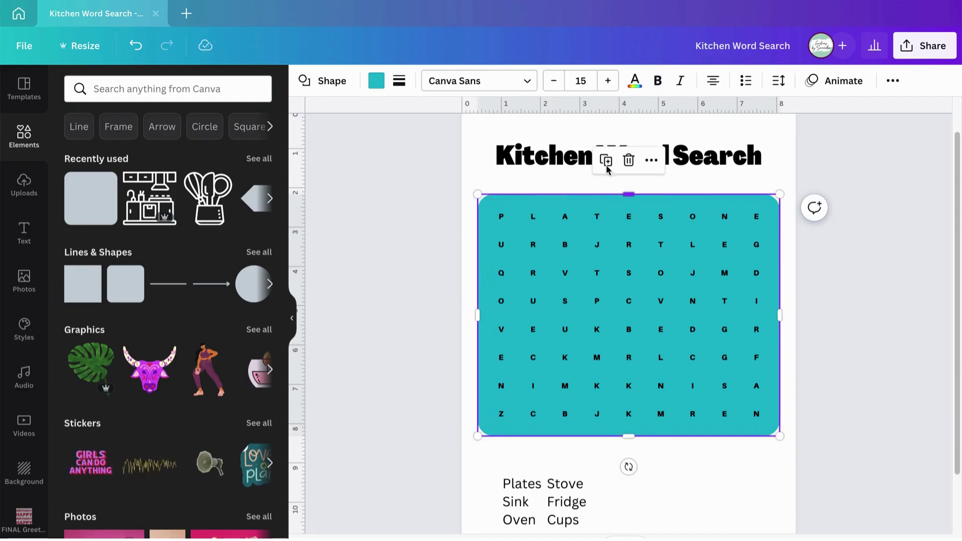
click(376, 79)
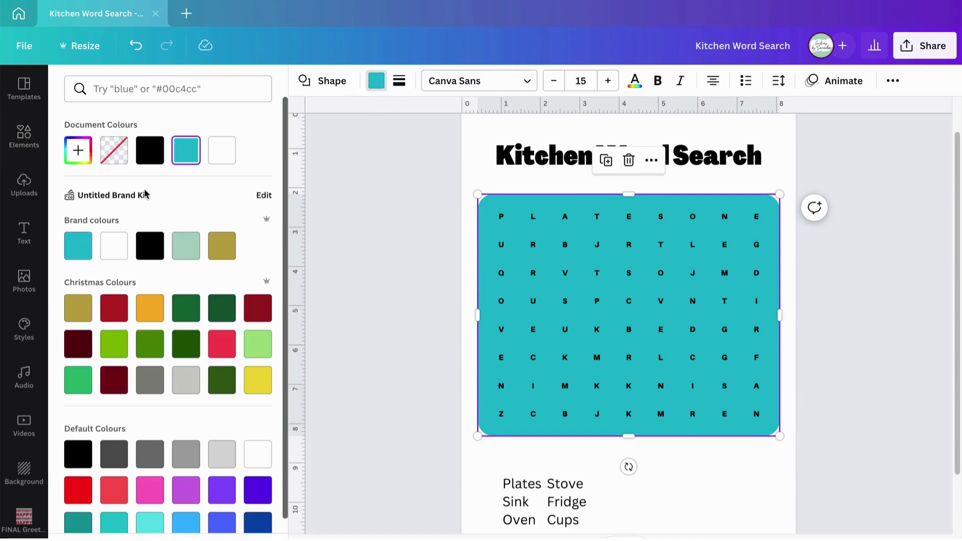
click(112, 154)
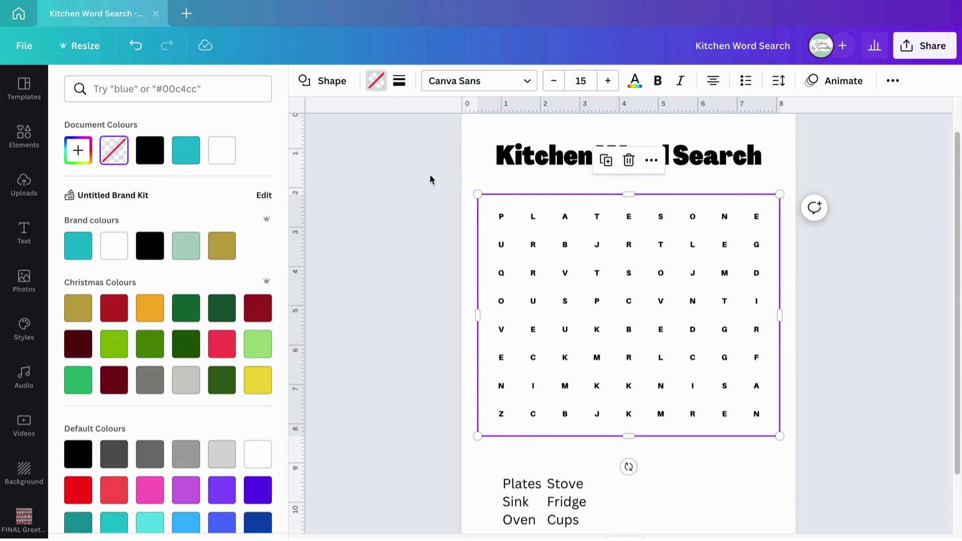
Give the rounded shape around the grid a solid black border with a weight of 7.
click(400, 82)
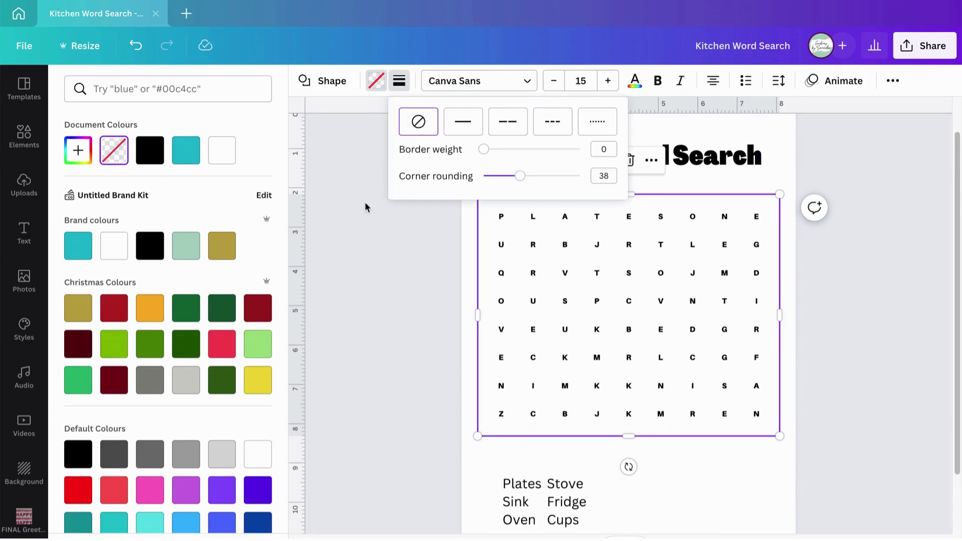
click(464, 124)
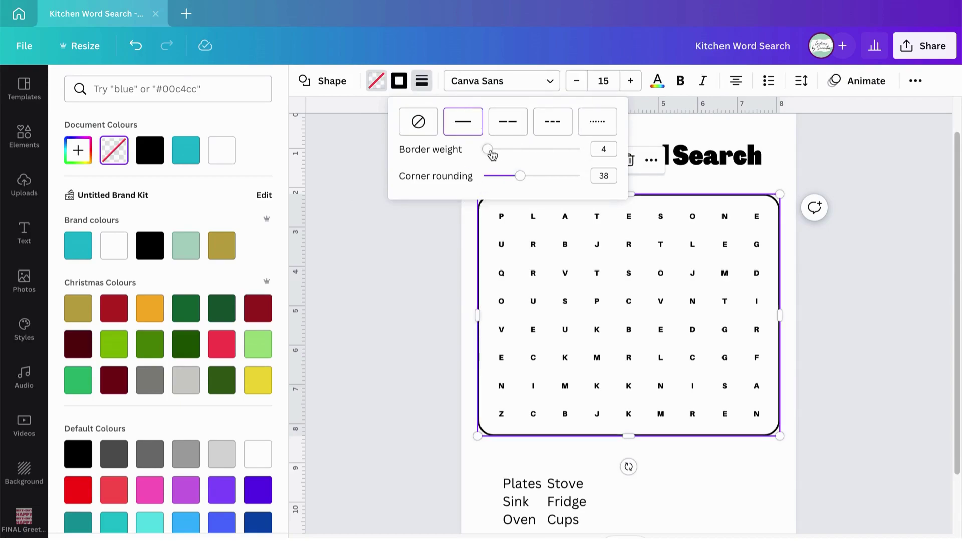
mouse_move(488, 157)
mouse_down()
mouse_move(519, 157)
mouse_move(482, 157)
mouse_move(491, 155)
mouse_up()
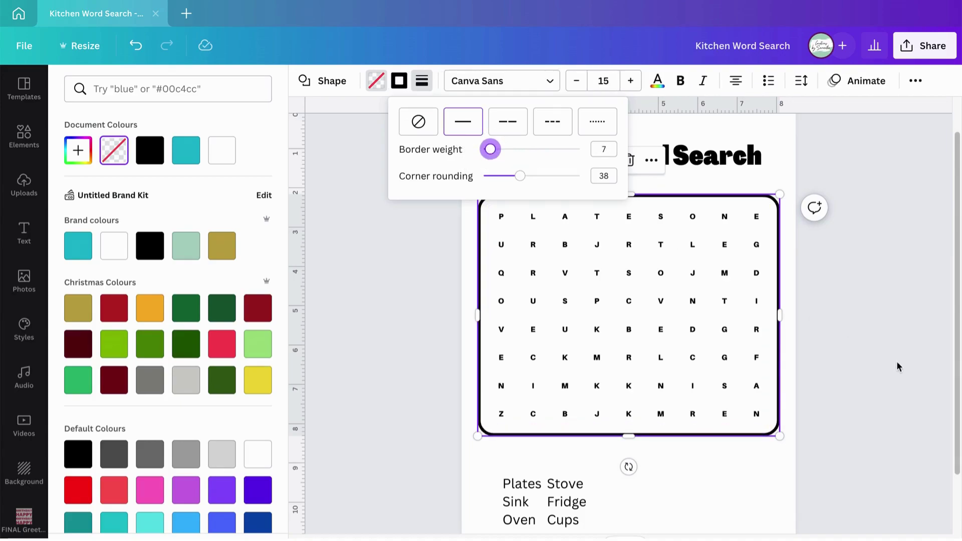
click(868, 311)
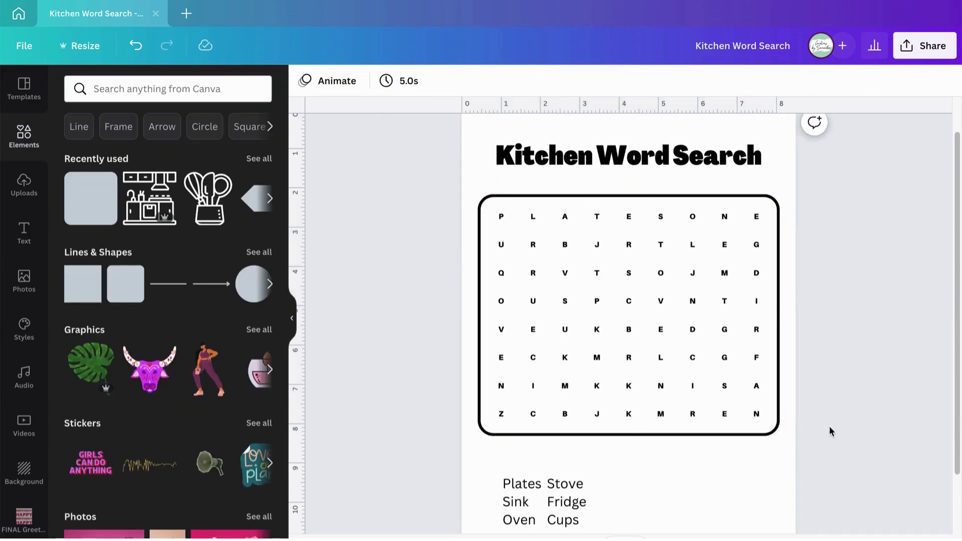
Select both word lists together and move them closer beneath the framed grid and nearer the page's centre.
scroll(827, 430, down, 1)
drag(396, 433, 585, 451)
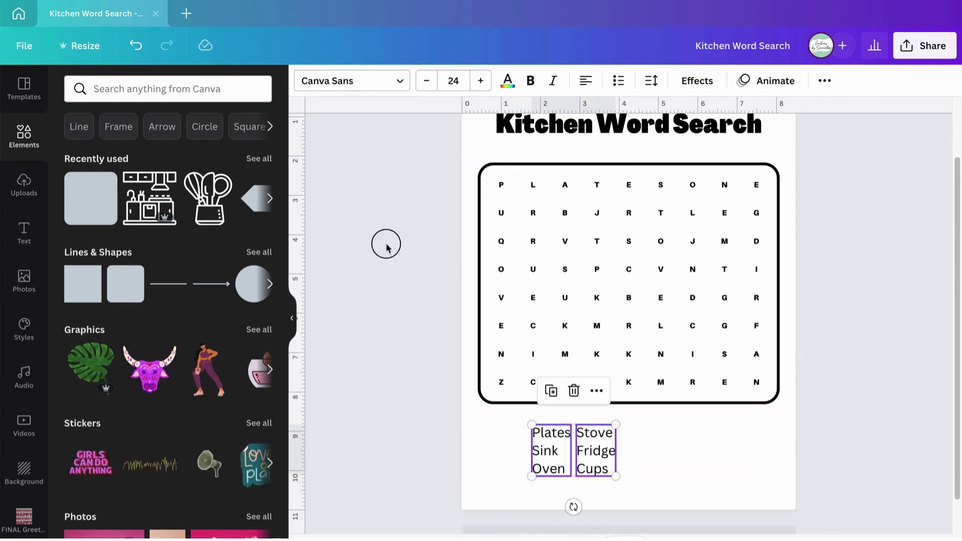
Add the recently used kitchen counter graphic, shrink it, and place it in the page's lower-right corner.
click(384, 242)
click(143, 192)
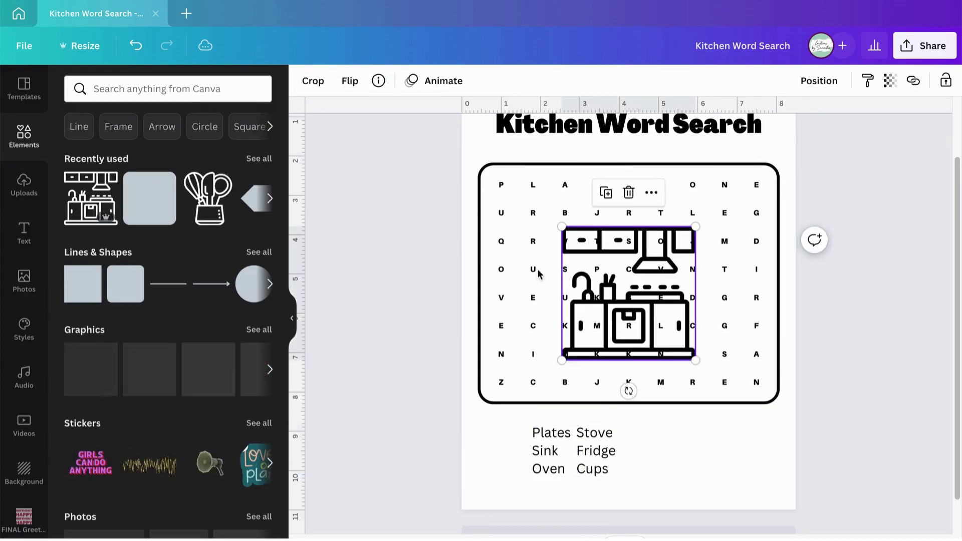
drag(626, 291, 719, 442)
drag(658, 384, 701, 421)
drag(760, 465, 765, 465)
Add the recently used utensil holder graphic, shrink it, and place it in the page's lower-left corner.
click(207, 199)
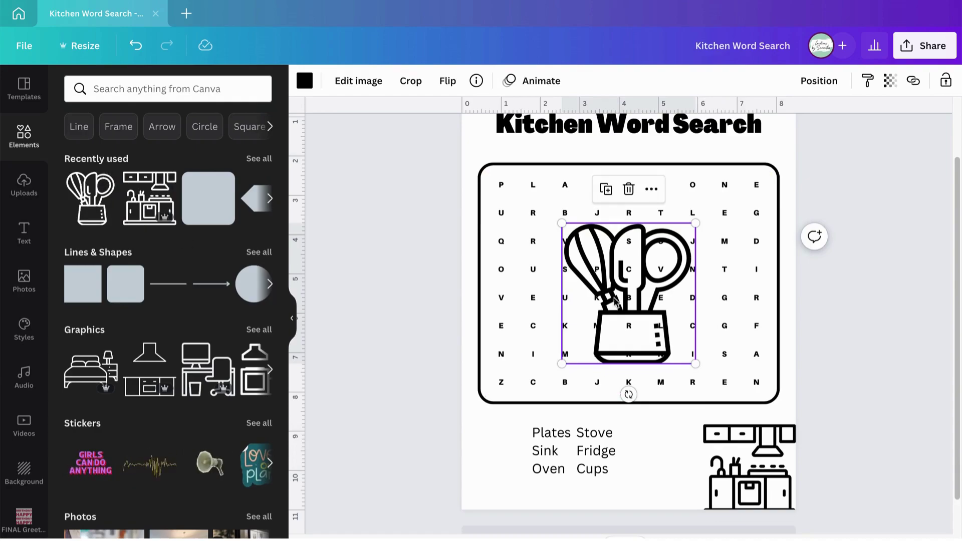
drag(563, 223, 599, 259)
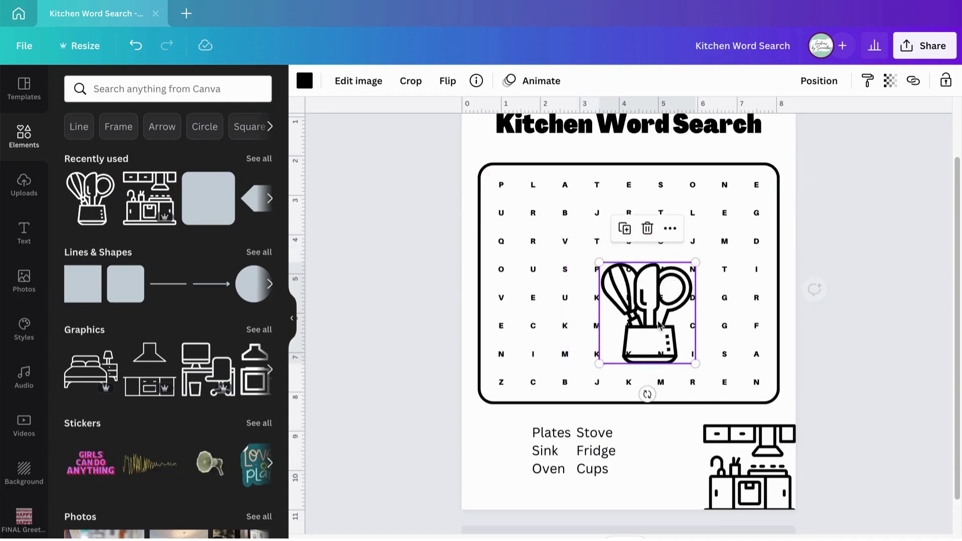
drag(646, 341, 519, 483)
drag(455, 410, 461, 415)
Select both word lists, enlarge their text to size 29.5, and position them between the two kitchen graphics.
click(592, 436)
drag(656, 451, 582, 452)
drag(635, 475, 650, 491)
drag(601, 460, 614, 460)
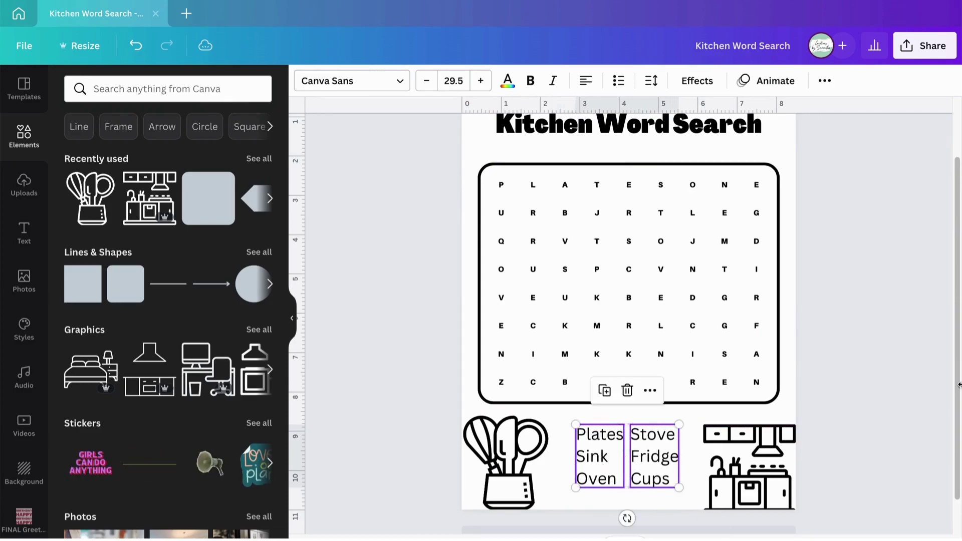
click(887, 385)
Shift the utensil graphic slightly past the page's left edge and recentre both word lists between the two graphics.
drag(508, 460, 494, 461)
click(876, 406)
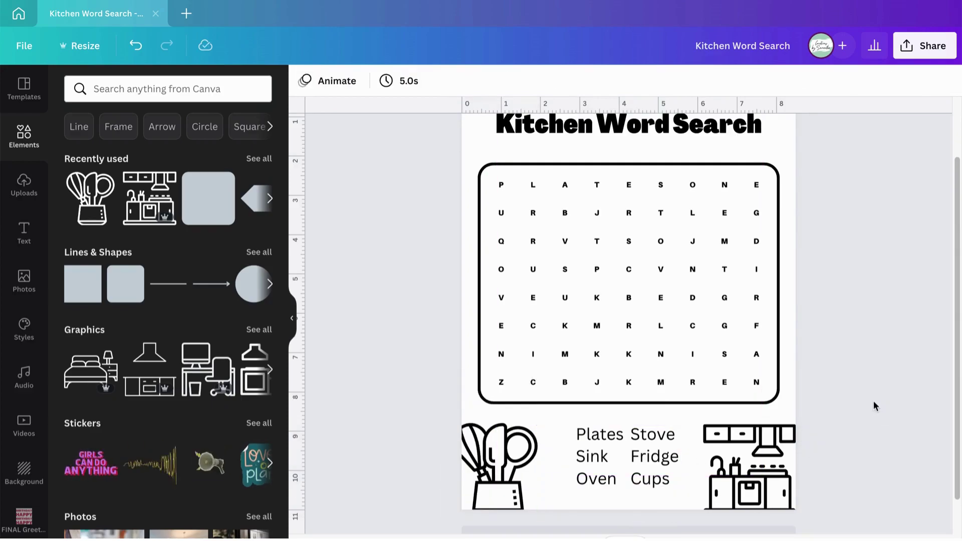
drag(655, 495, 595, 458)
click(913, 403)
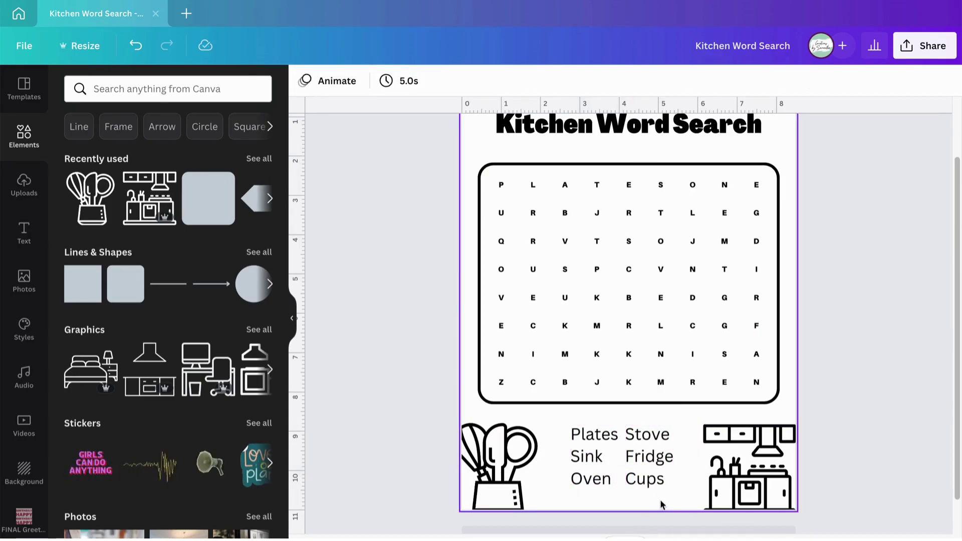
drag(656, 497, 566, 425)
drag(601, 458, 594, 458)
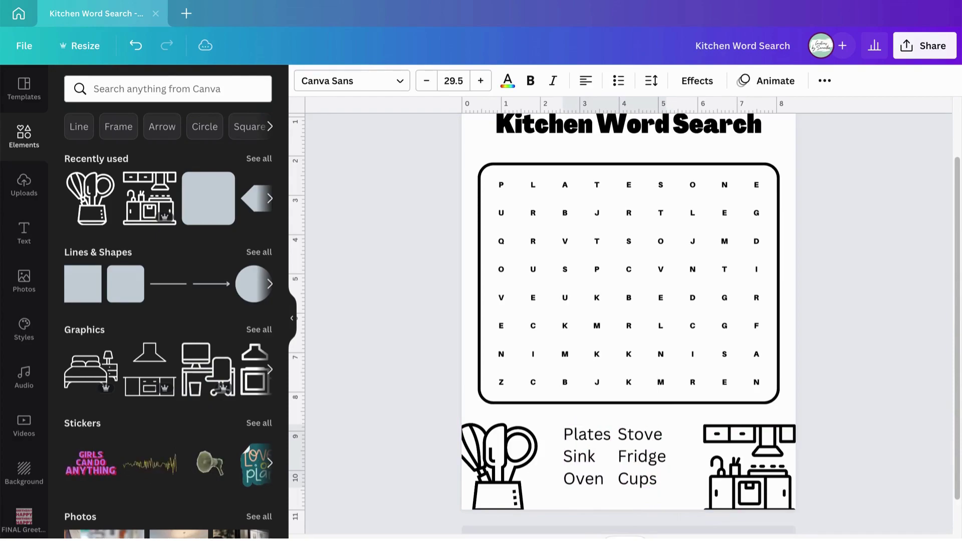
key(Right)
key(Right)
key(Right)
key(Right)
key(Right)
key(Right)
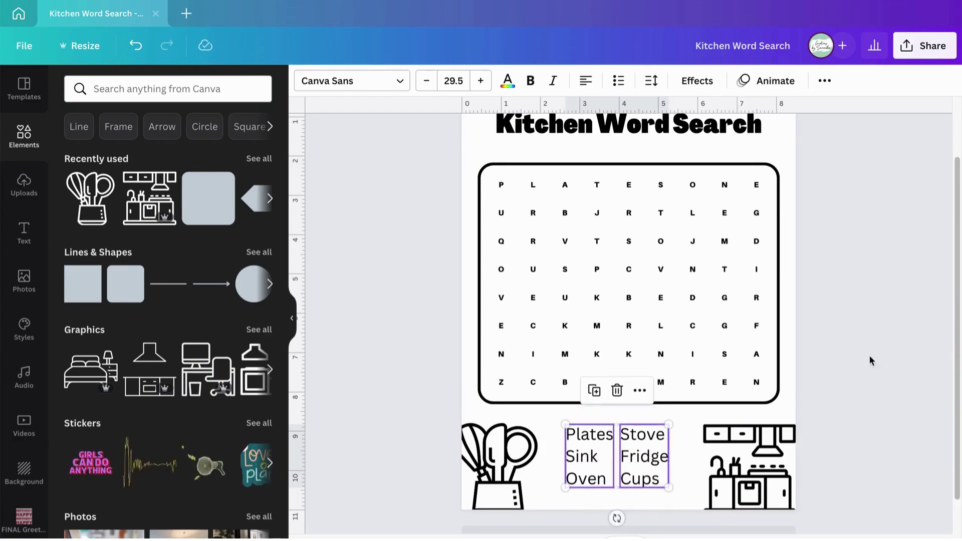
click(911, 341)
Select the letter grid together with its rounded frame and move them up slightly, closer to the title.
scroll(918, 331, down, 1)
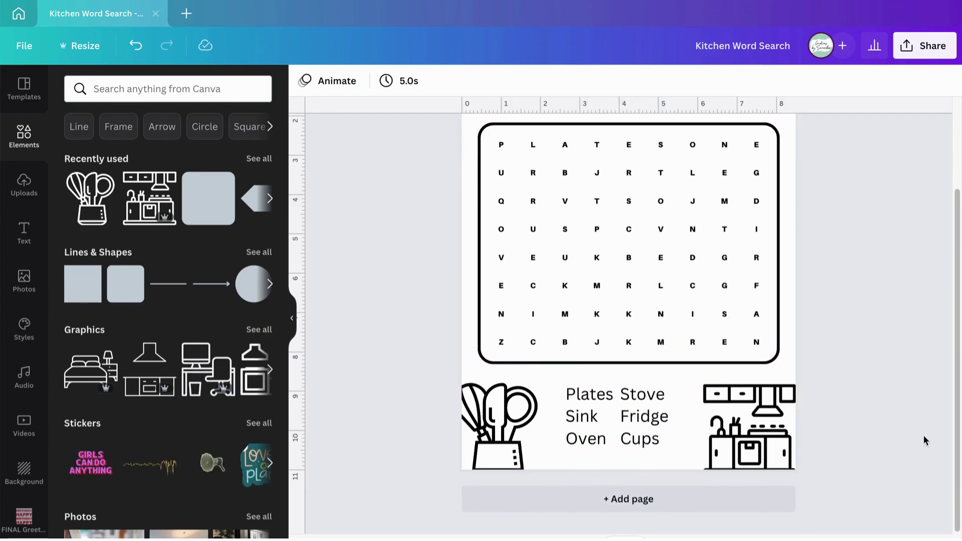
scroll(879, 342, up, 2)
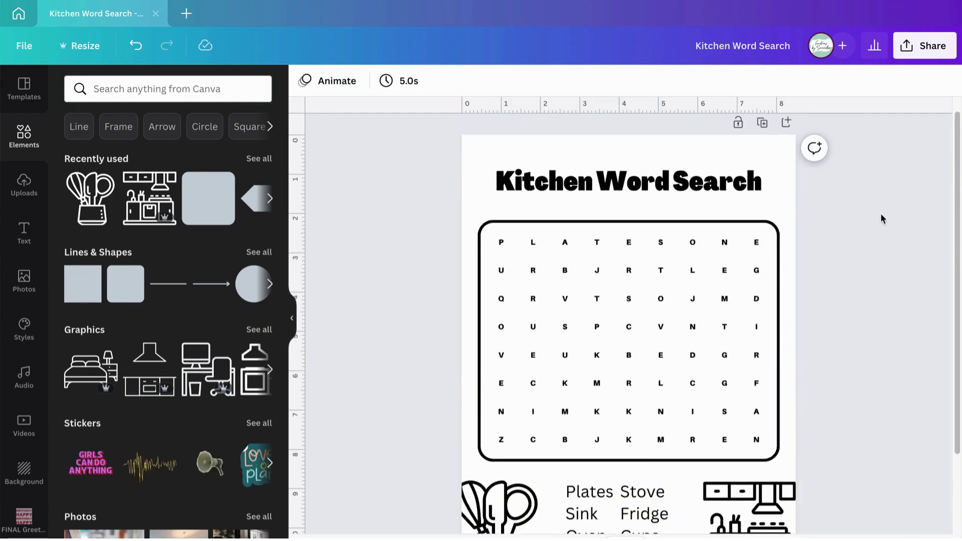
scroll(871, 428, down, 2)
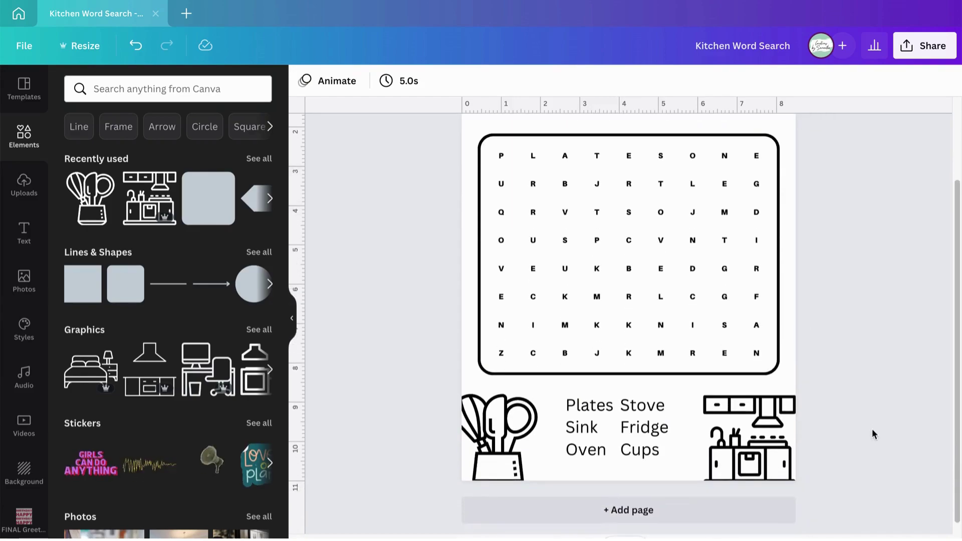
scroll(832, 350, up, 2)
drag(833, 390, 476, 317)
drag(415, 208, 794, 466)
drag(618, 339, 617, 333)
click(865, 300)
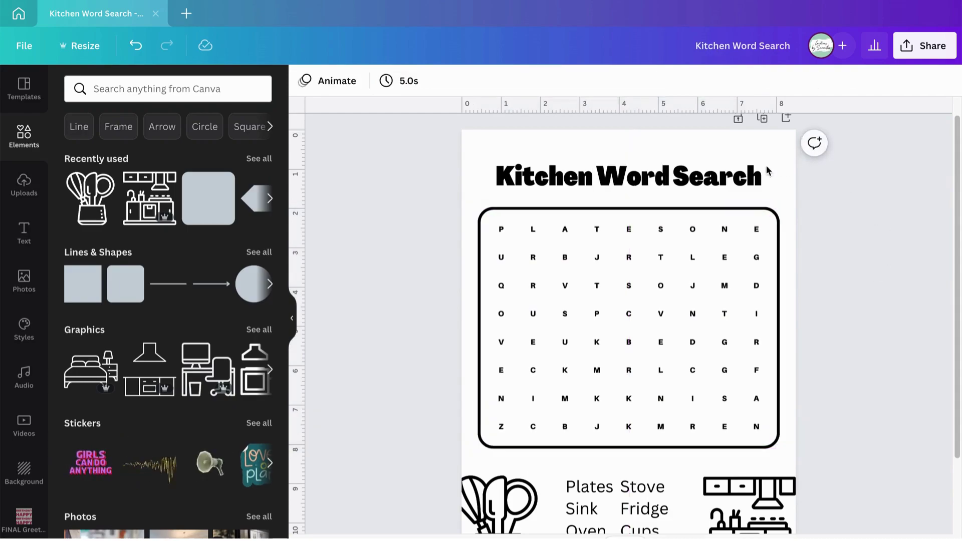
Increase the "Kitchen Word Search" title's font size to 56.1 so it spans the width of the frame.
click(716, 179)
click(481, 81)
click(481, 81)
click(480, 81)
click(481, 81)
click(481, 81)
click(481, 81)
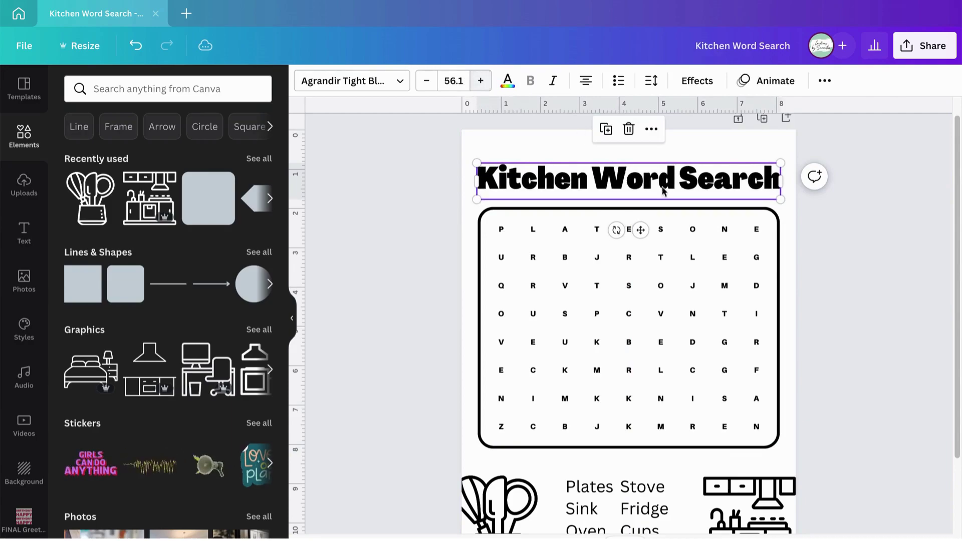
click(884, 311)
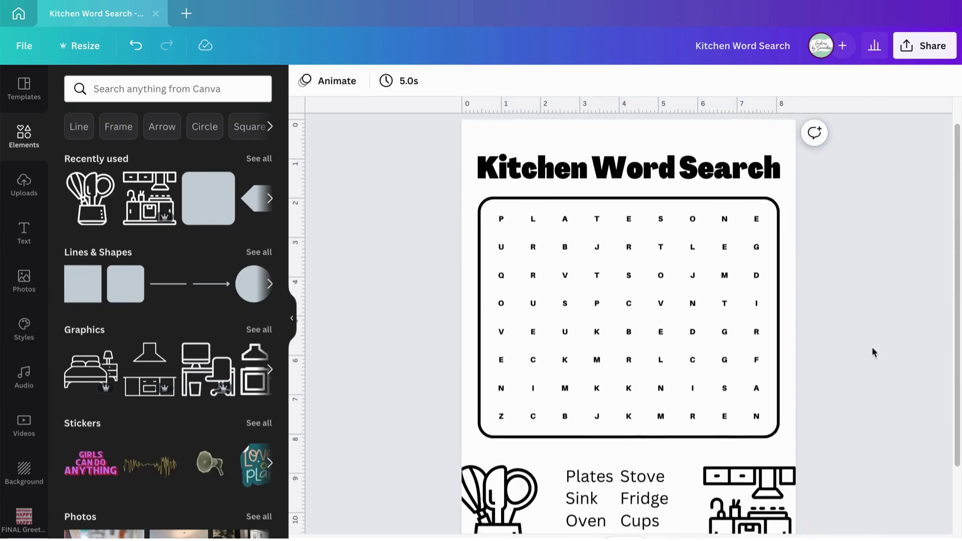
scroll(880, 344, down, 2)
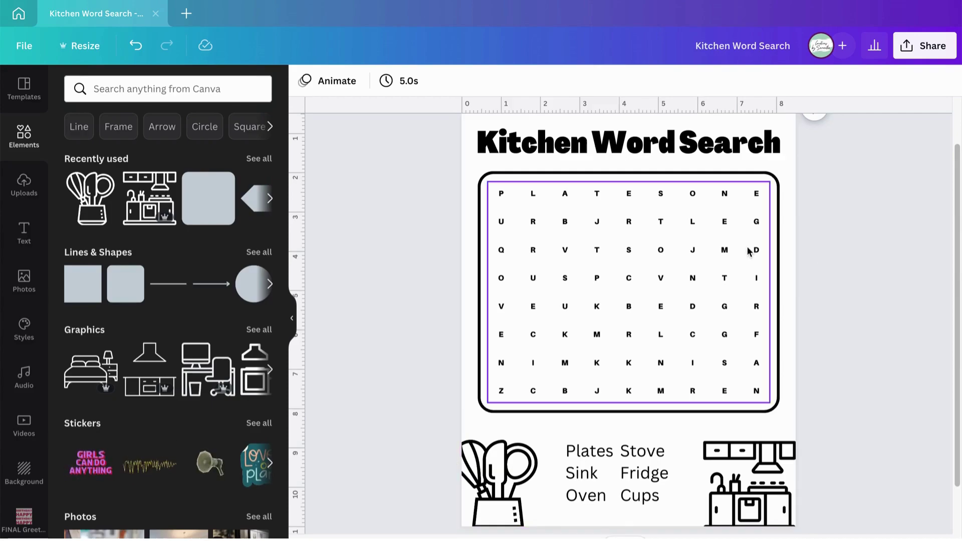
scroll(818, 342, down, 1)
scroll(818, 341, down, 1)
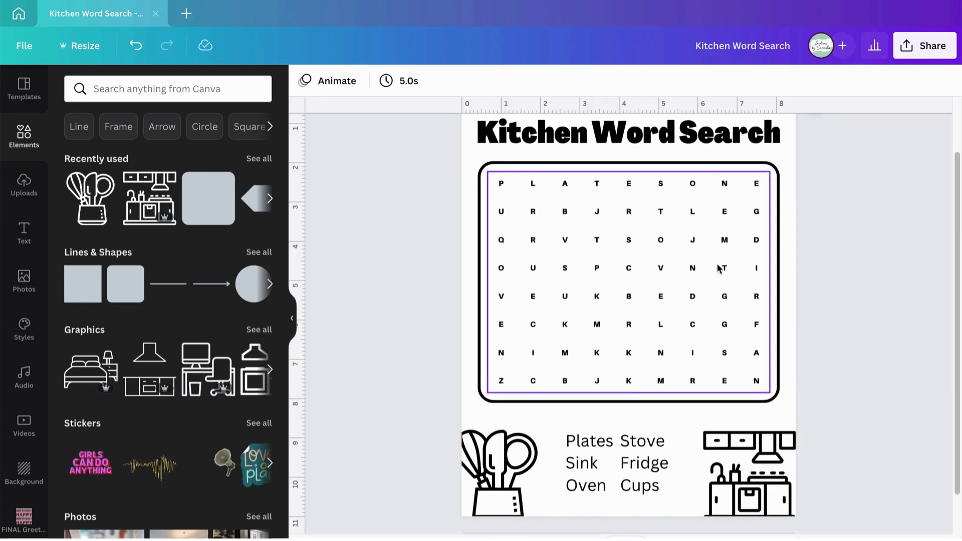
scroll(716, 268, up, 3)
scroll(720, 288, down, 1)
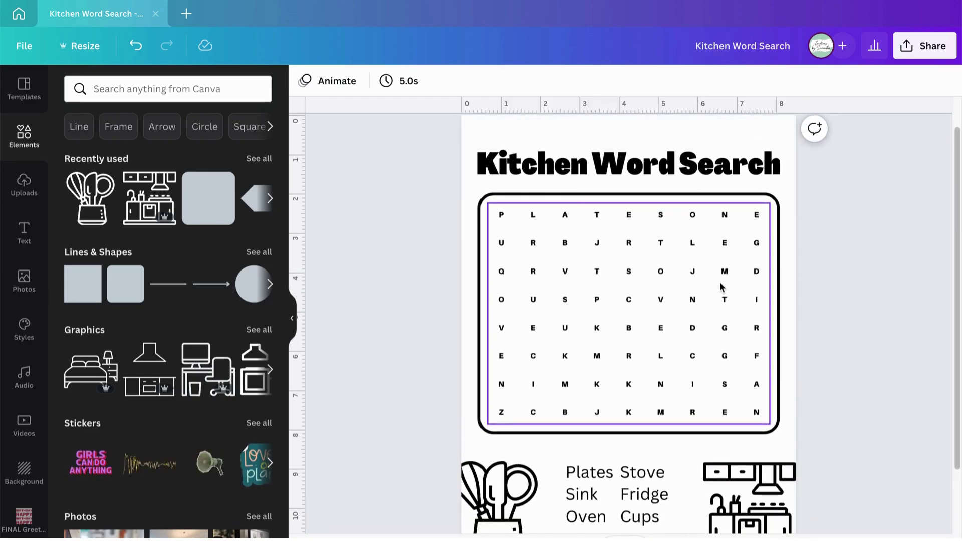